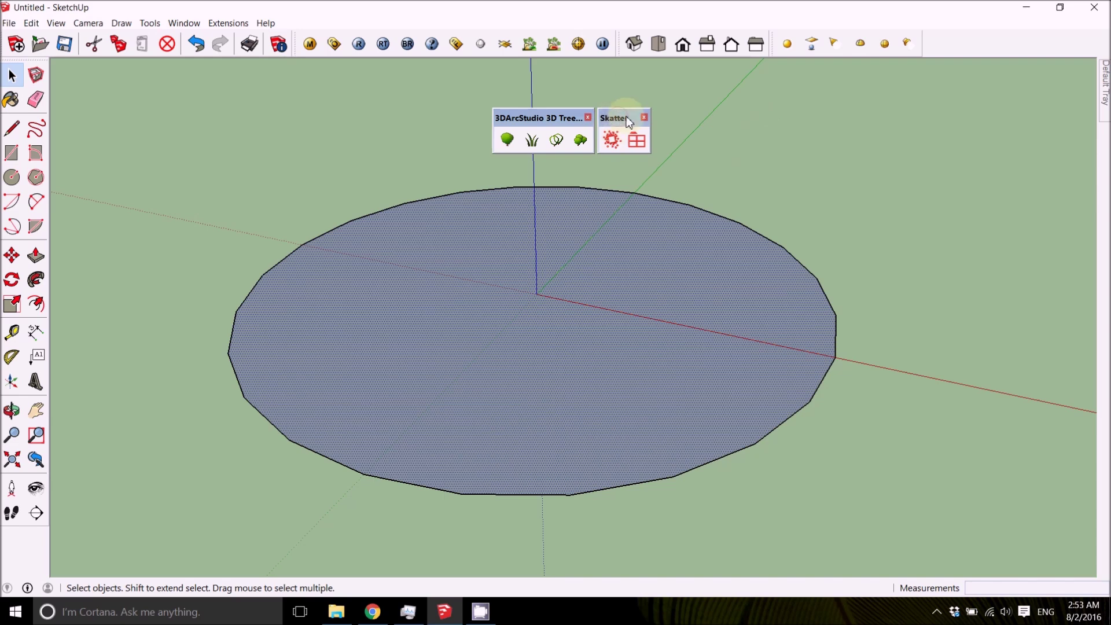
pyautogui.click(228, 22)
pyautogui.moveTo(261, 115)
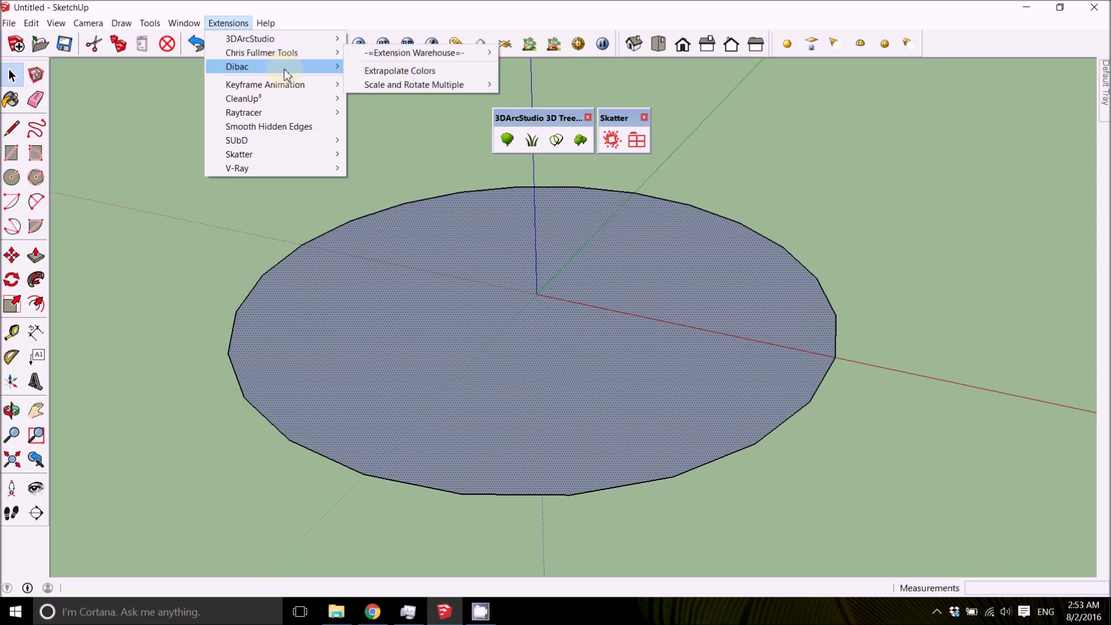
pyautogui.click(404, 153)
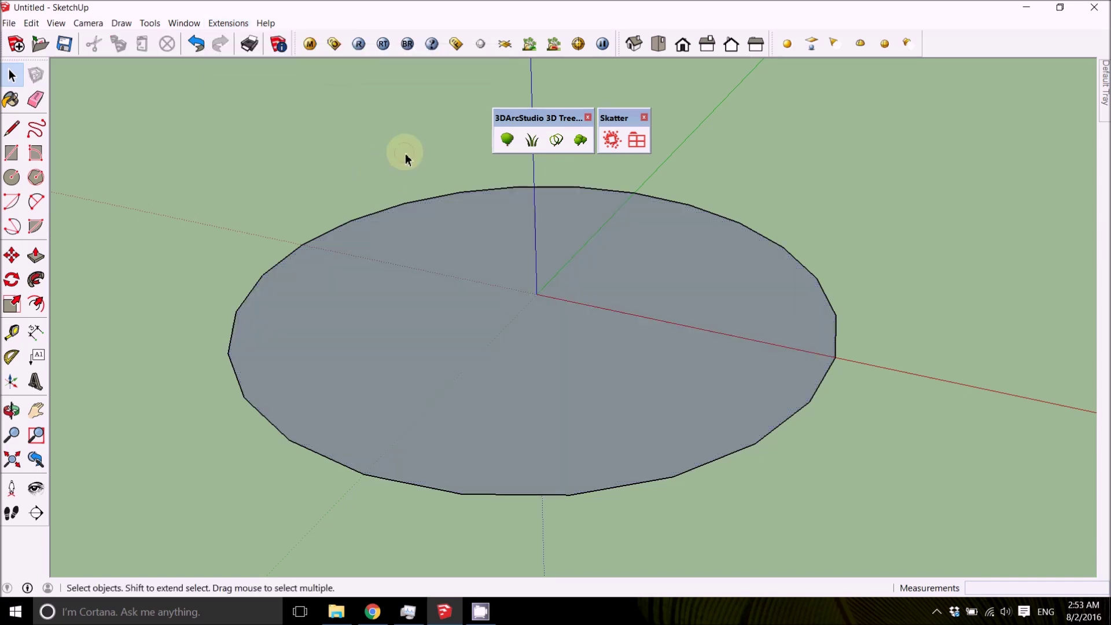
pyautogui.click(535, 149)
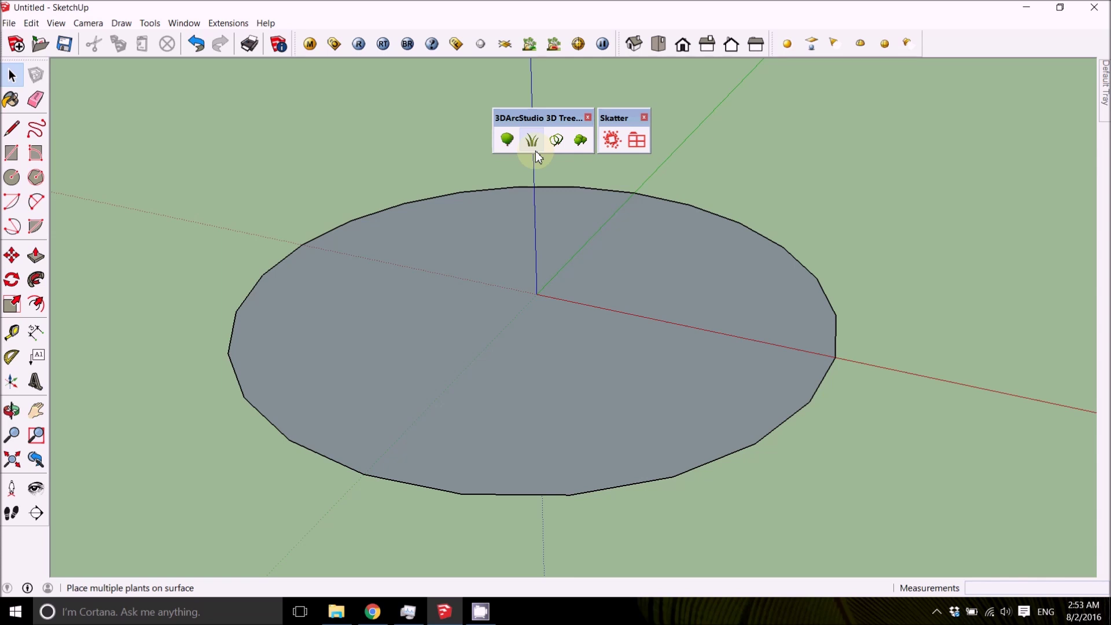
# Step: Dock the Skatter toolbar with the other toolbars and move the floating 3DArcStudio toolbar clear of the circle
pyautogui.moveTo(618, 124); pyautogui.dragTo(955, 42)
pyautogui.moveTo(503, 125); pyautogui.dragTo(748, 132)
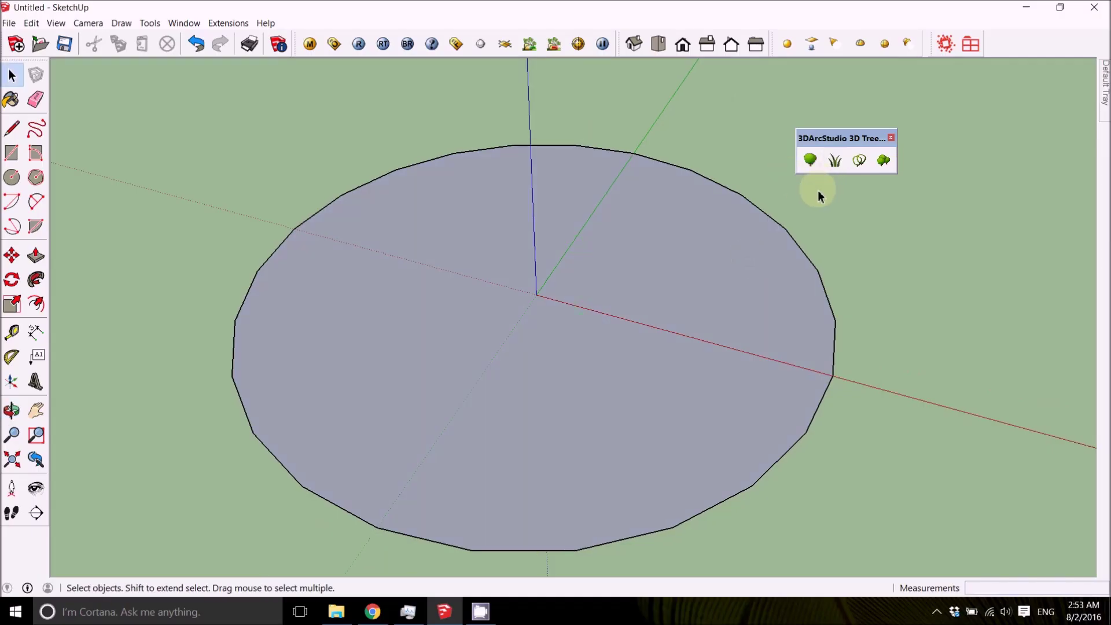
pyautogui.moveTo(590, 315); pyautogui.dragTo(519, 313, button='middle')
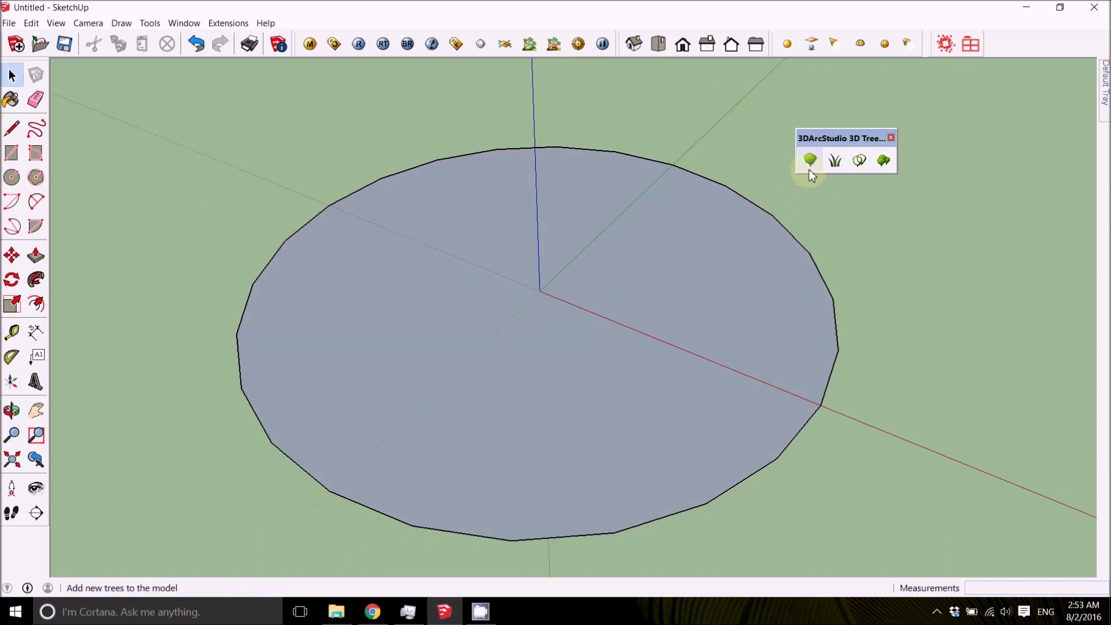
pyautogui.moveTo(736, 233); pyautogui.dragTo(737, 280, button='middle')
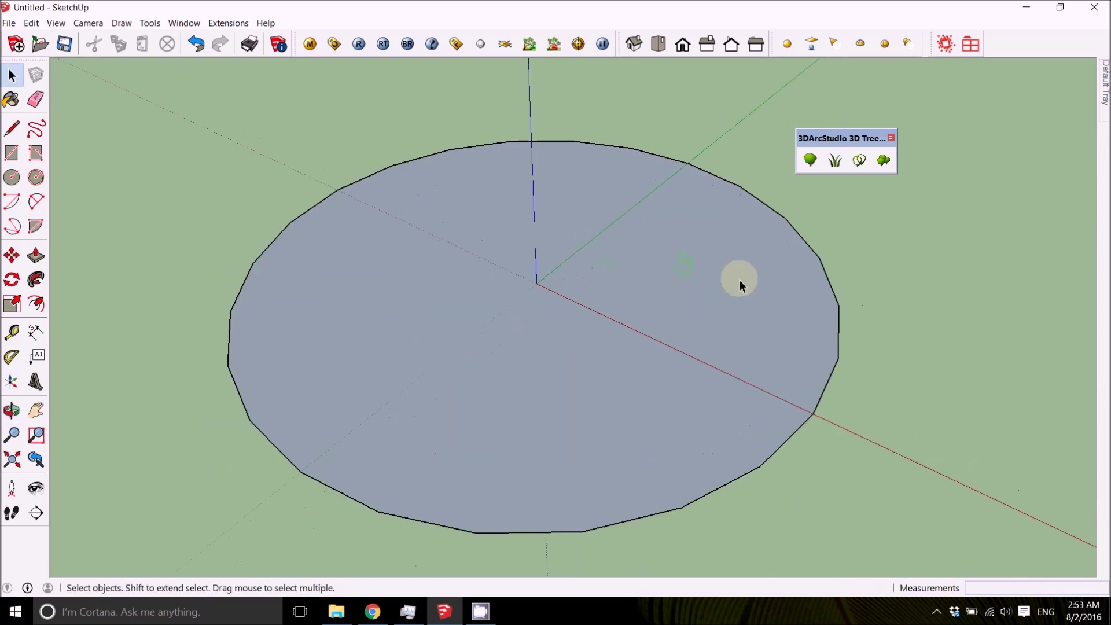
# Step: Preview the Flowered Apple Tree and Wisteria types in the tree maker's new tree dialog
pyautogui.click(810, 162)
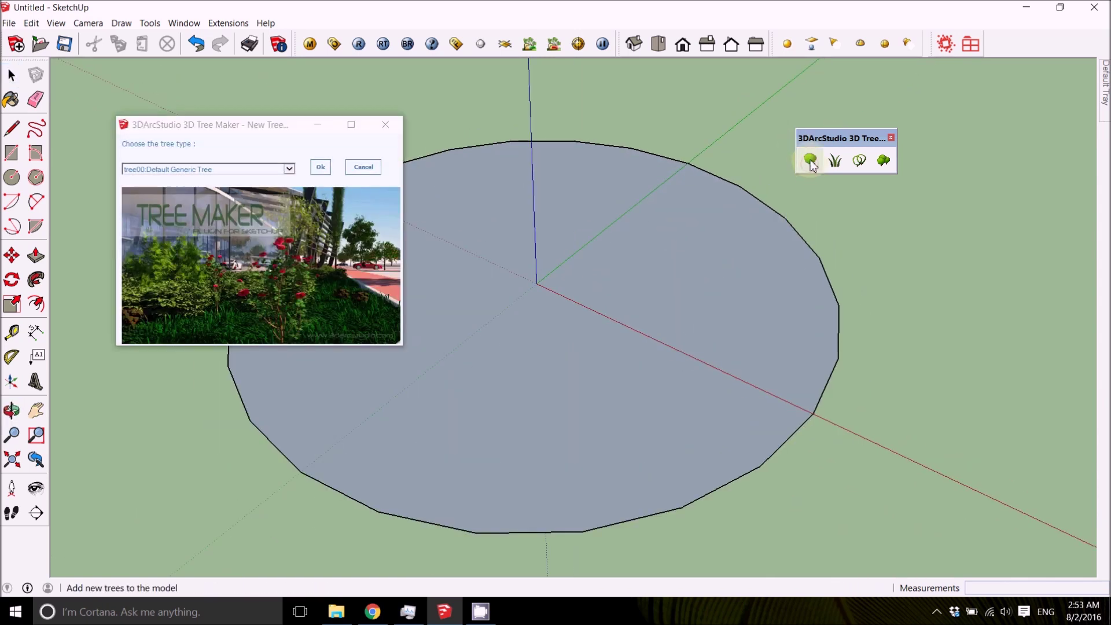
pyautogui.click(289, 168)
pyautogui.scroll(1, 237, 180)
pyautogui.click(231, 185)
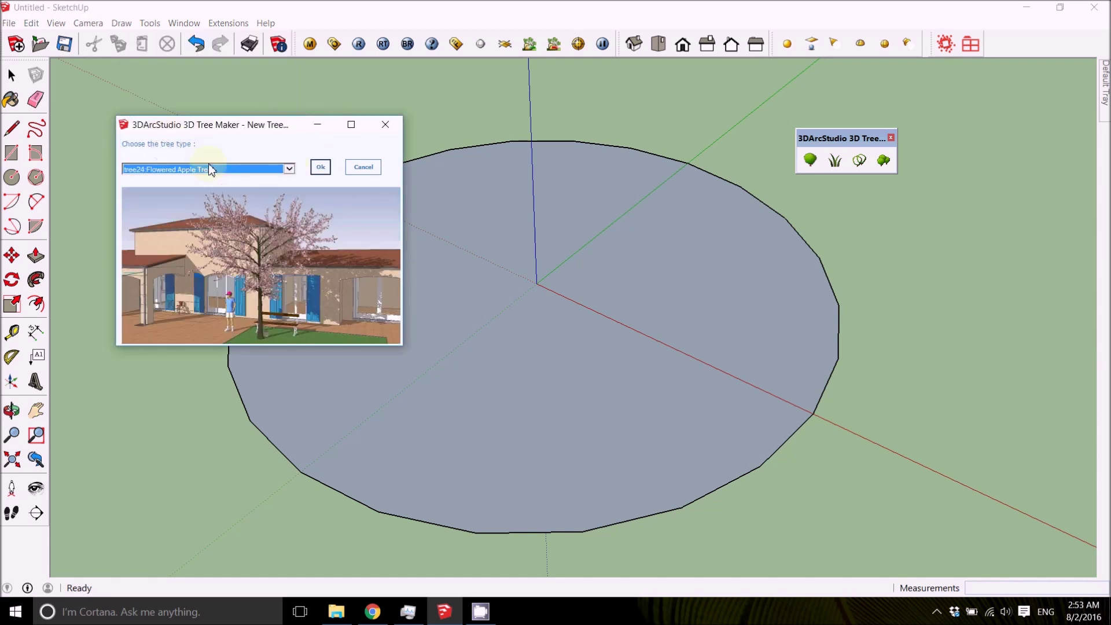
pyautogui.click(208, 167)
pyautogui.click(206, 221)
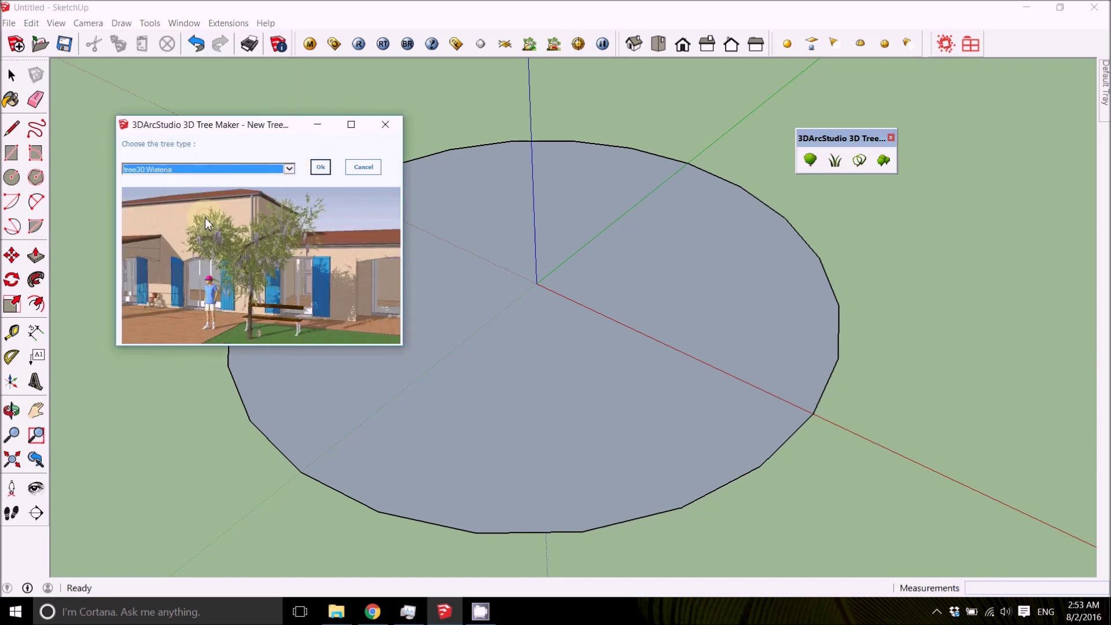
# Step: Create a tree of type Generic Tree 17 - Oak at the model origin
pyautogui.click(248, 169)
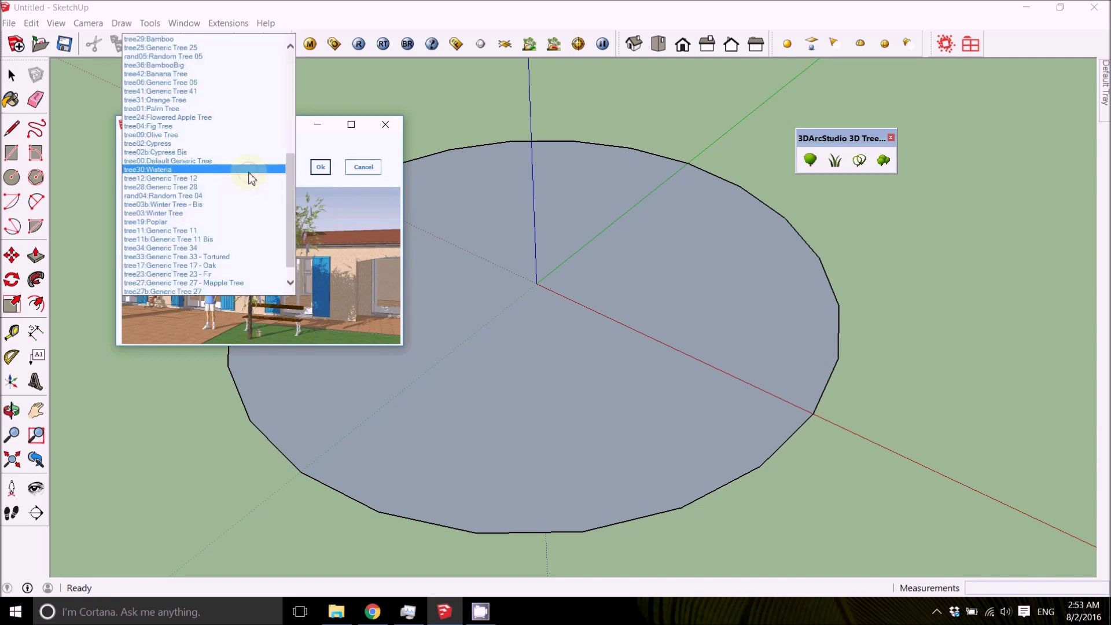
pyautogui.click(202, 265)
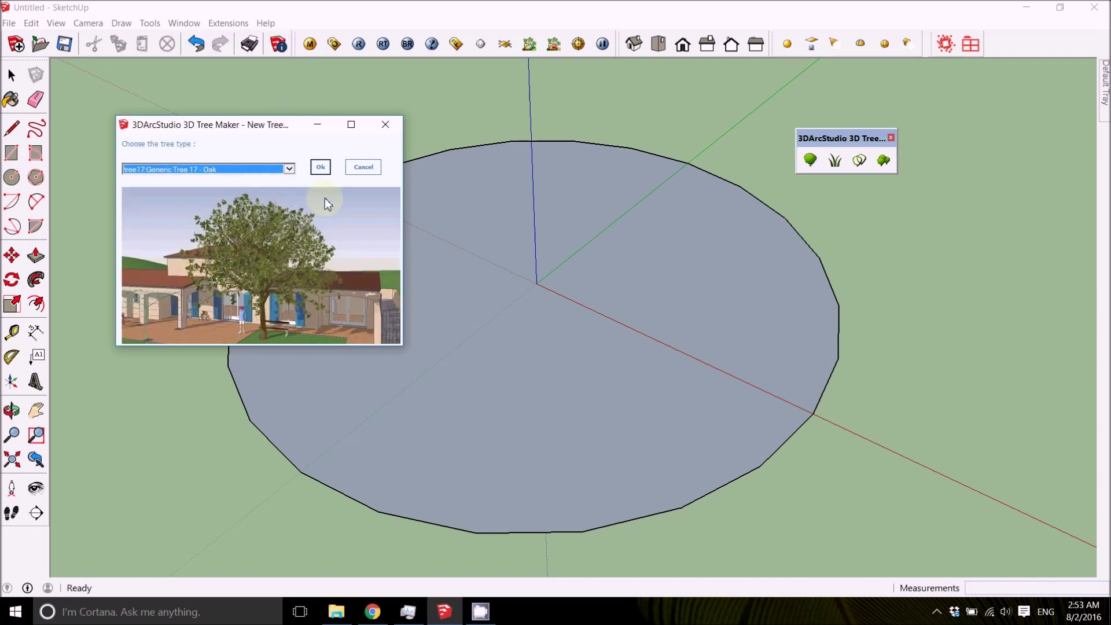
pyautogui.click(321, 169)
pyautogui.click(460, 316)
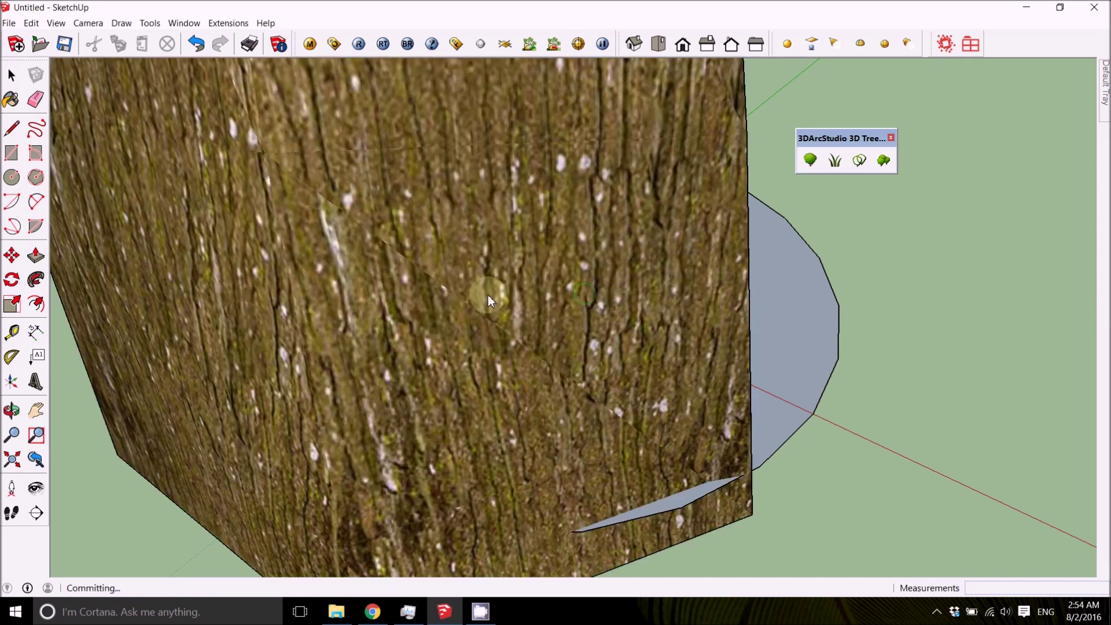
# Step: Examine the oak's whole canopy, trunk and leaf geometry from a distance and up close
pyautogui.scroll(-10, 520, 286)
pyautogui.moveTo(528, 285); pyautogui.dragTo(575, 280, button='middle')
pyautogui.scroll(5, 557, 320)
pyautogui.moveTo(557, 320)
pyautogui.mouseDown(button='middle')
pyautogui.moveTo(449, 228)
pyautogui.moveTo(364, 185)
pyautogui.mouseUp(button='middle')
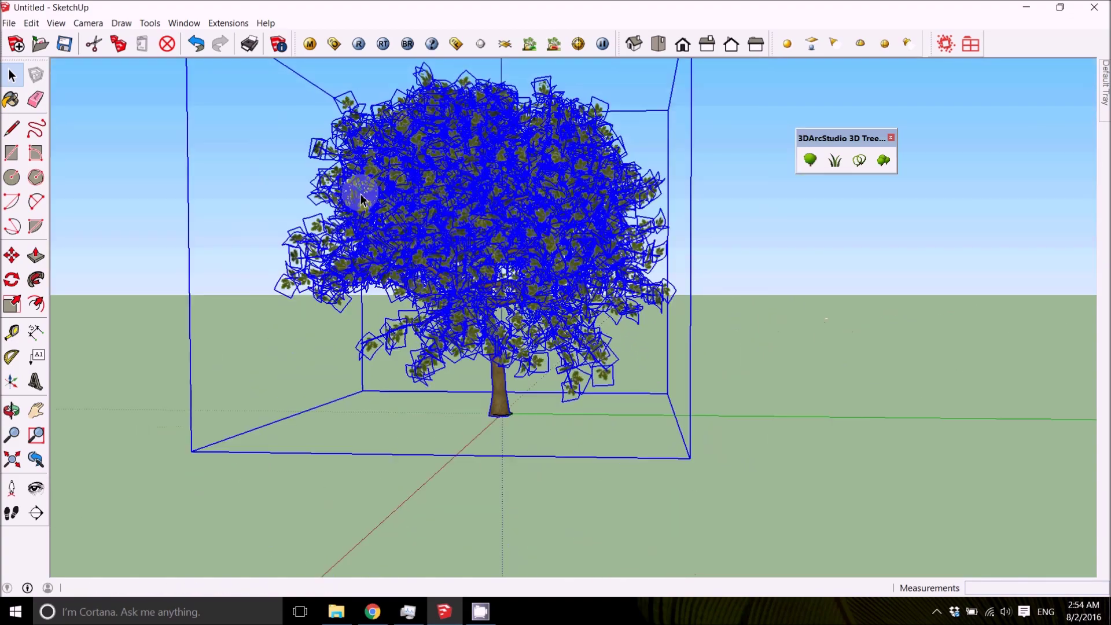
pyautogui.scroll(6, 471, 286)
pyautogui.scroll(3, 474, 428)
pyautogui.moveTo(461, 427); pyautogui.dragTo(351, 435, button='middle')
pyautogui.scroll(-3, 371, 431)
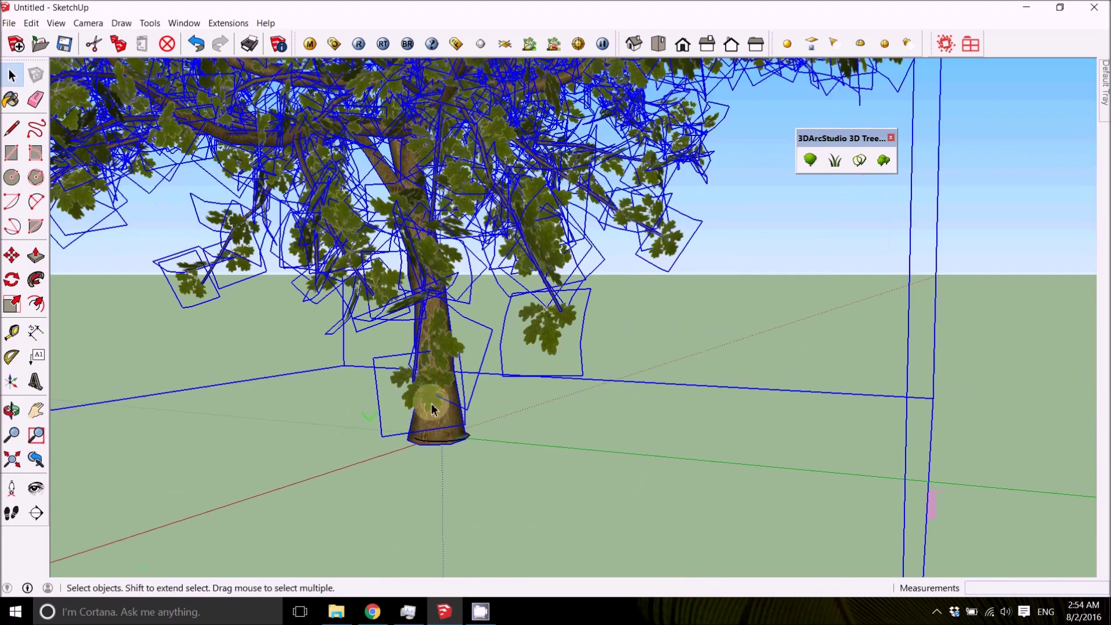
pyautogui.scroll(-2, 427, 382)
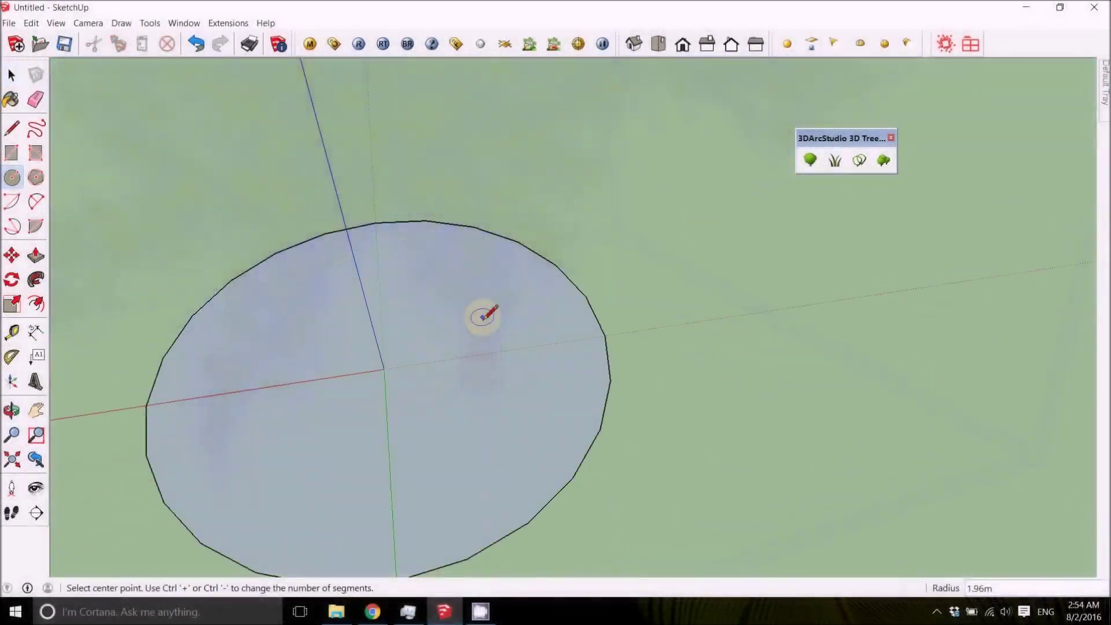
# Step: Reverse the circle's face so that its front side points upward
pyautogui.press('space')
pyautogui.click(485, 322)
pyautogui.rightClick(485, 322)
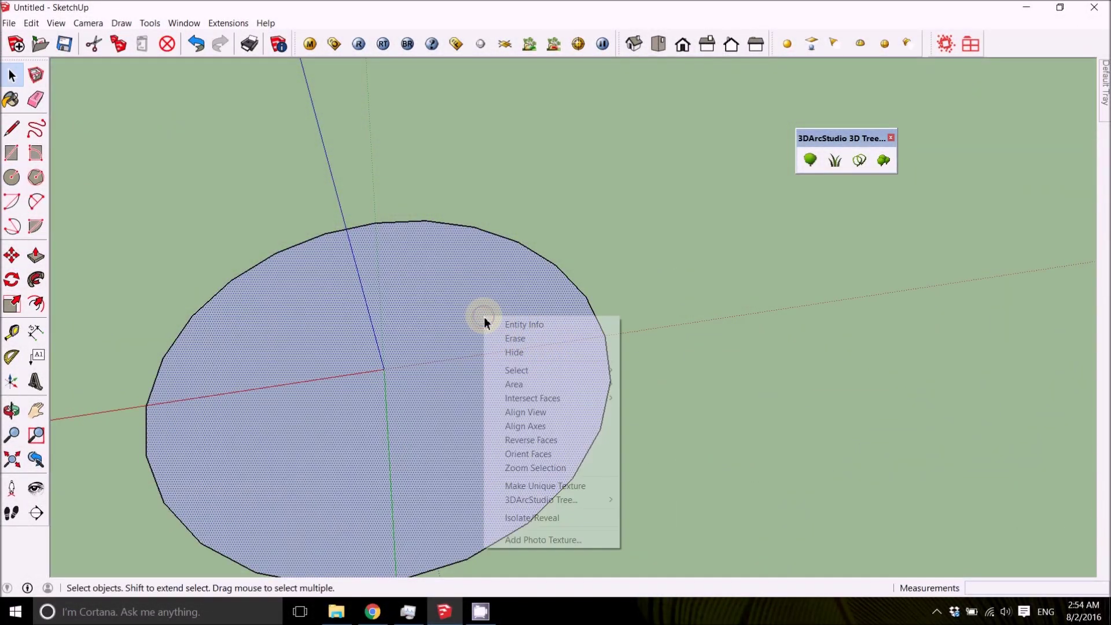
pyautogui.click(544, 440)
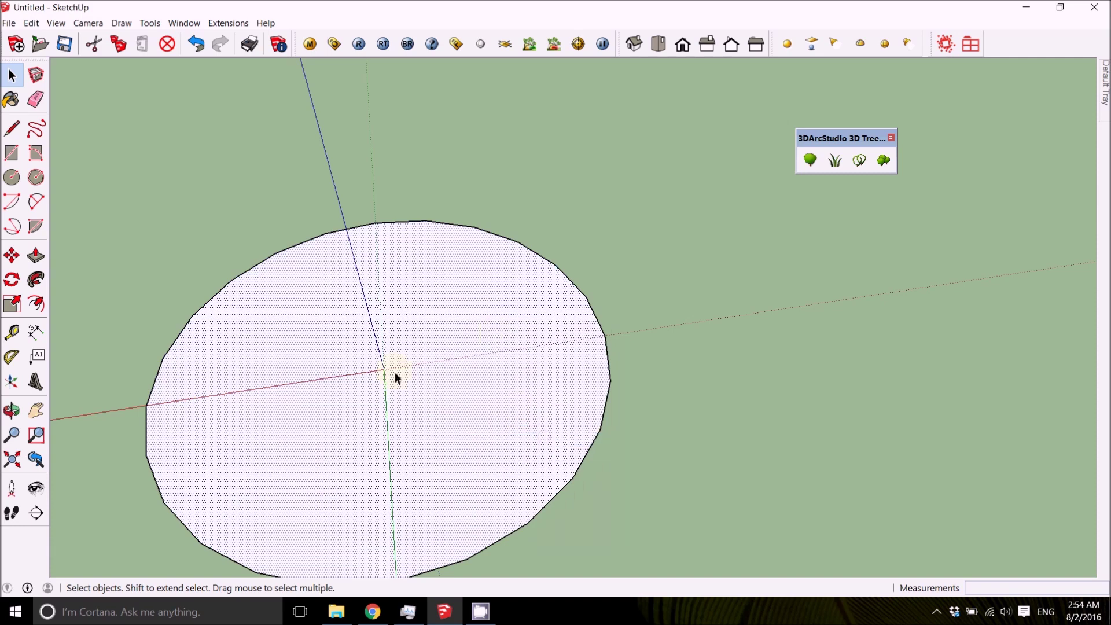
pyautogui.moveTo(491, 379); pyautogui.dragTo(300, 361, button='middle')
pyautogui.moveTo(407, 258); pyautogui.dragTo(406, 196, button='middle')
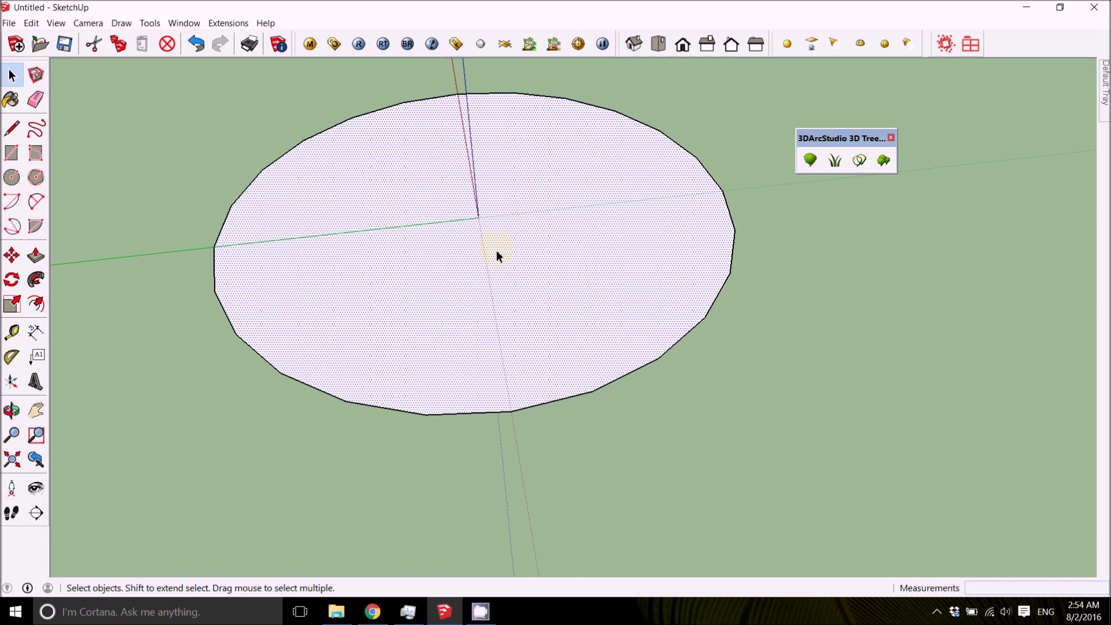
pyautogui.moveTo(549, 187); pyautogui.dragTo(492, 322, button='middle')
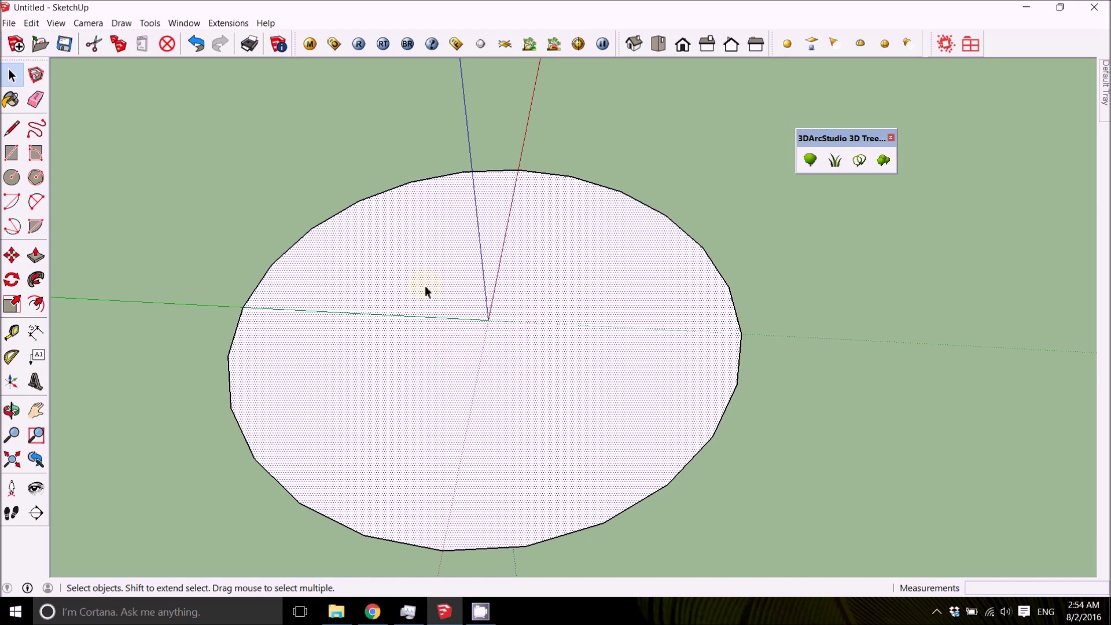
# Step: Place Default Generic Grass instances over the selected circular face, keeping the default spacing and scale settings with Make Proxies enabled
pyautogui.click(836, 162)
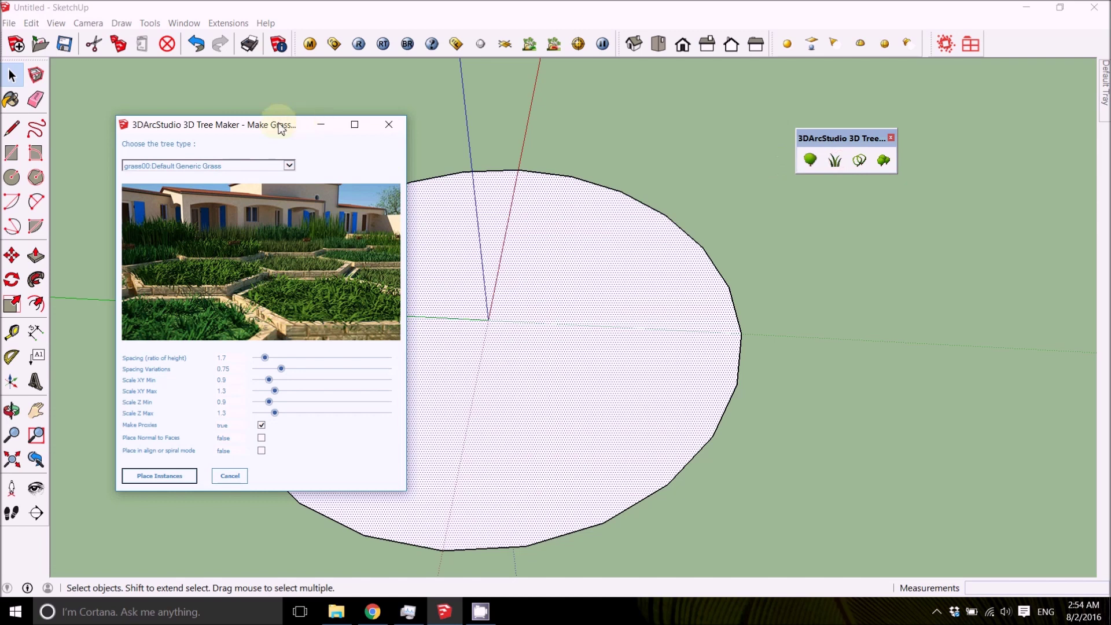
pyautogui.moveTo(278, 122); pyautogui.dragTo(723, 153)
pyautogui.moveTo(632, 150); pyautogui.dragTo(896, 186)
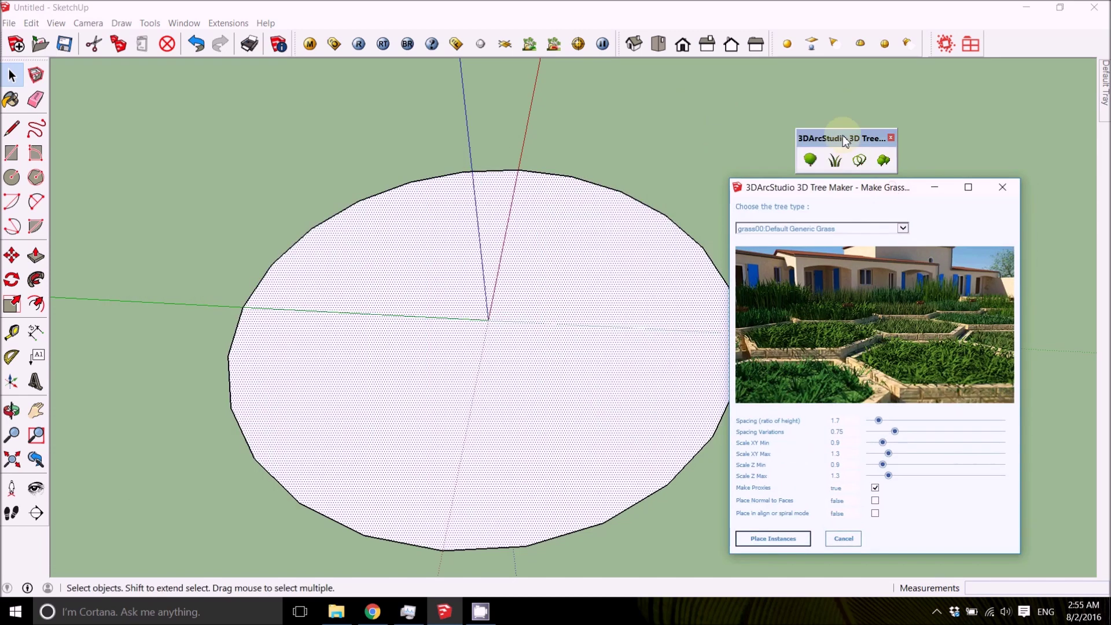
pyautogui.moveTo(843, 137); pyautogui.dragTo(841, 100)
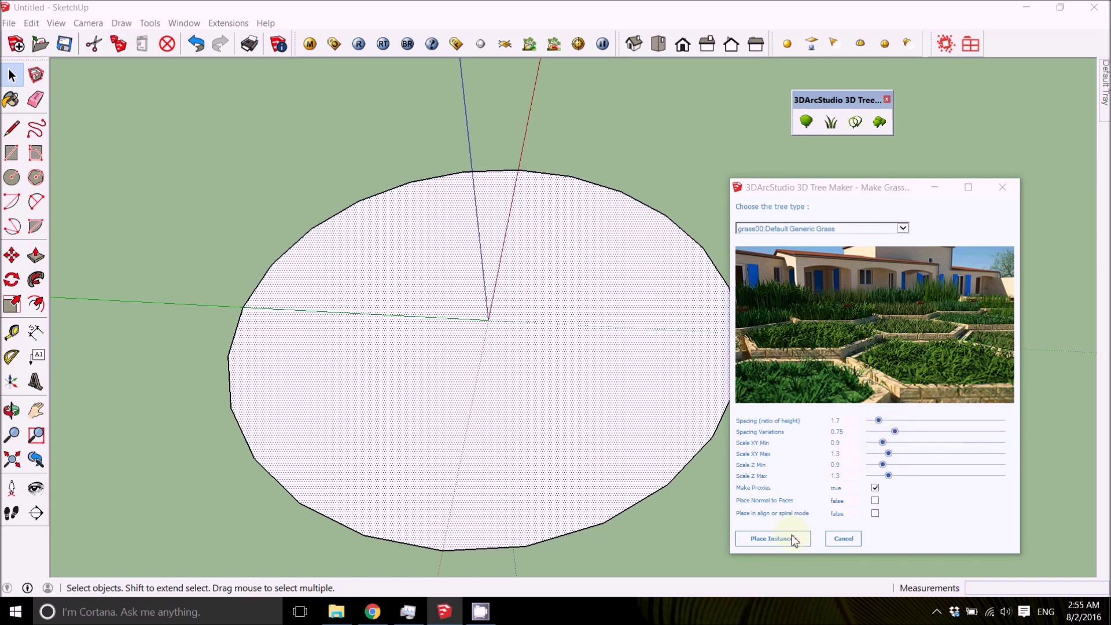
pyautogui.click(773, 538)
pyautogui.moveTo(619, 458); pyautogui.dragTo(453, 354, button='middle')
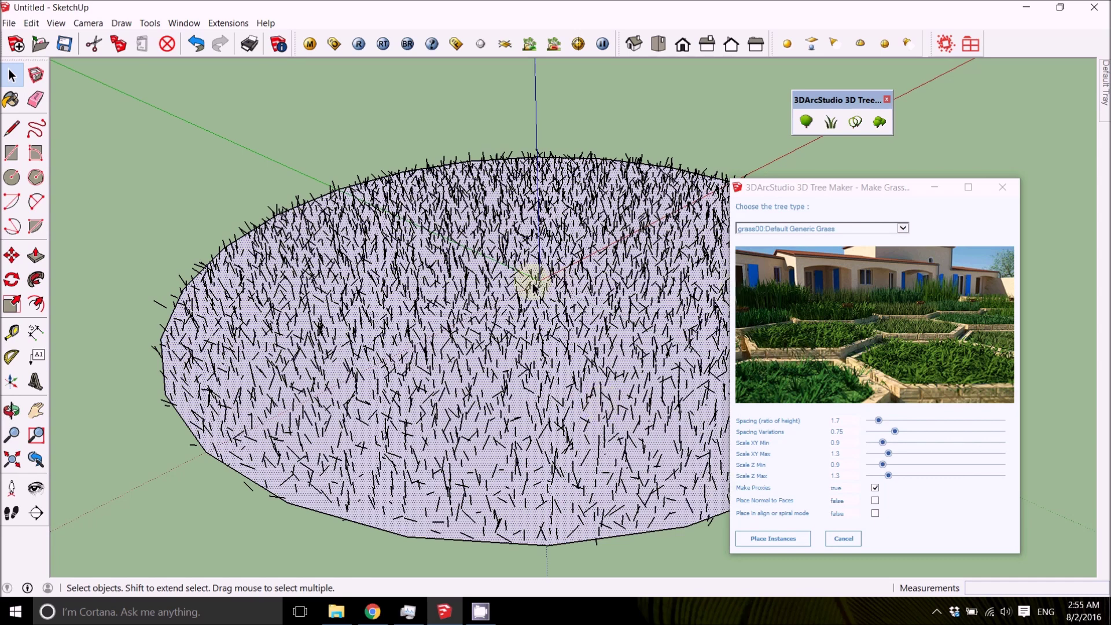
pyautogui.moveTo(533, 278); pyautogui.dragTo(535, 287, button='middle')
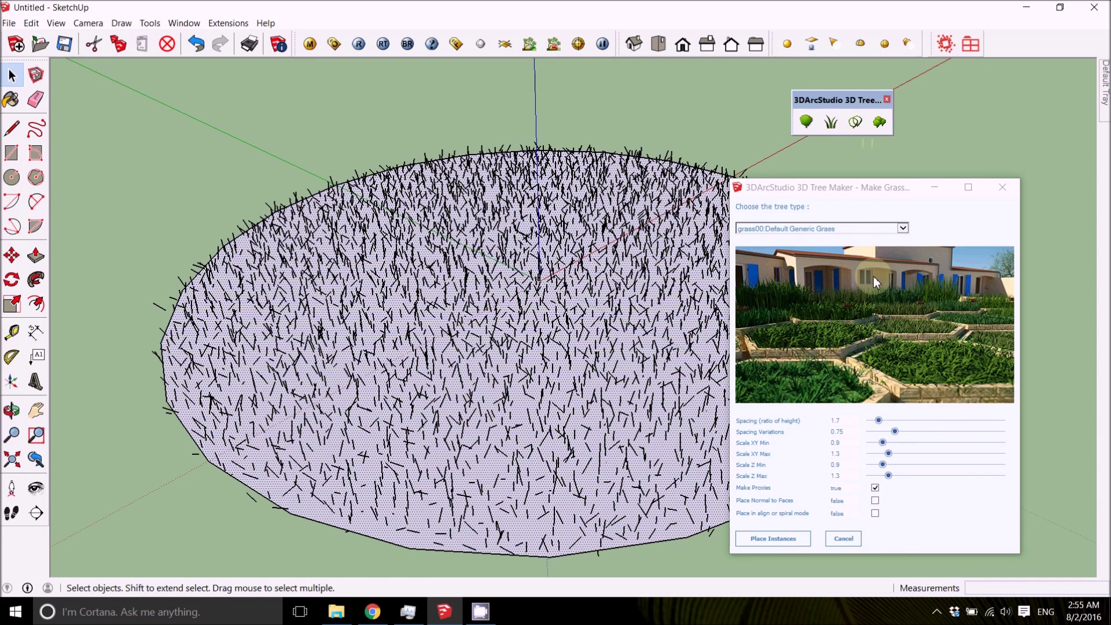
# Step: Redraw all trees so the grass proxies show full geometry, and inspect the blades up close
pyautogui.click(880, 123)
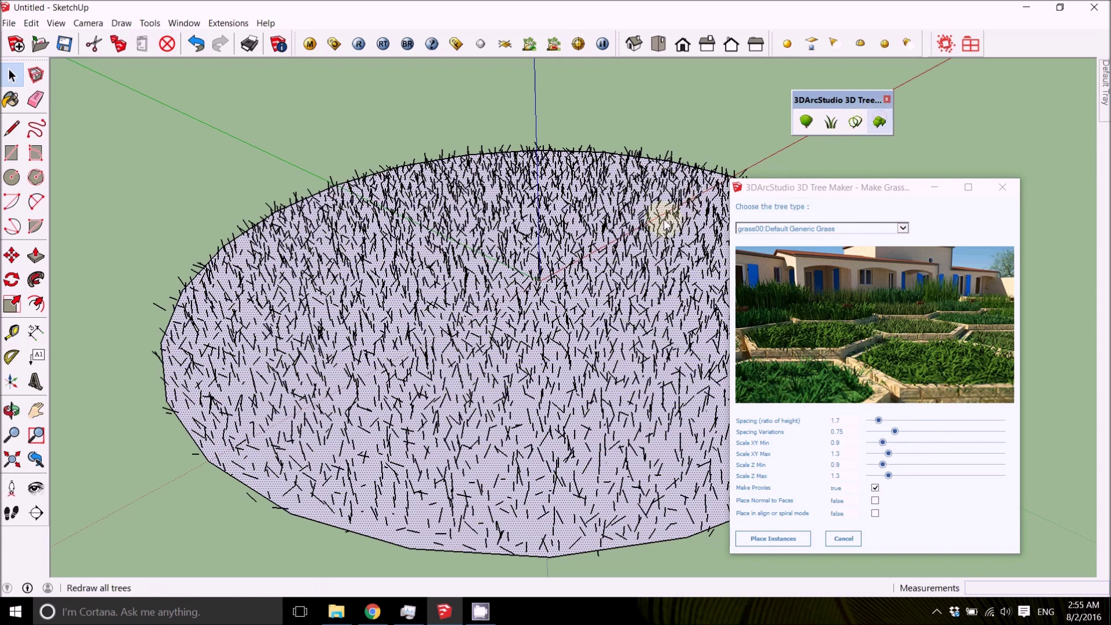
pyautogui.click(422, 373)
pyautogui.moveTo(422, 373); pyautogui.dragTo(423, 373, button='middle')
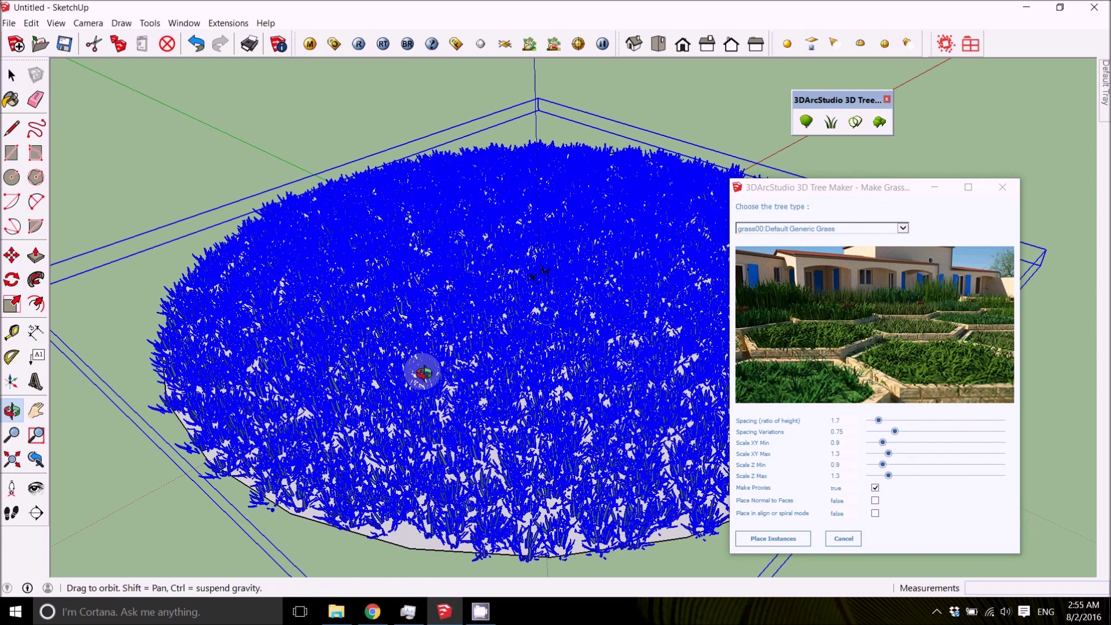
pyautogui.scroll(5, 509, 347)
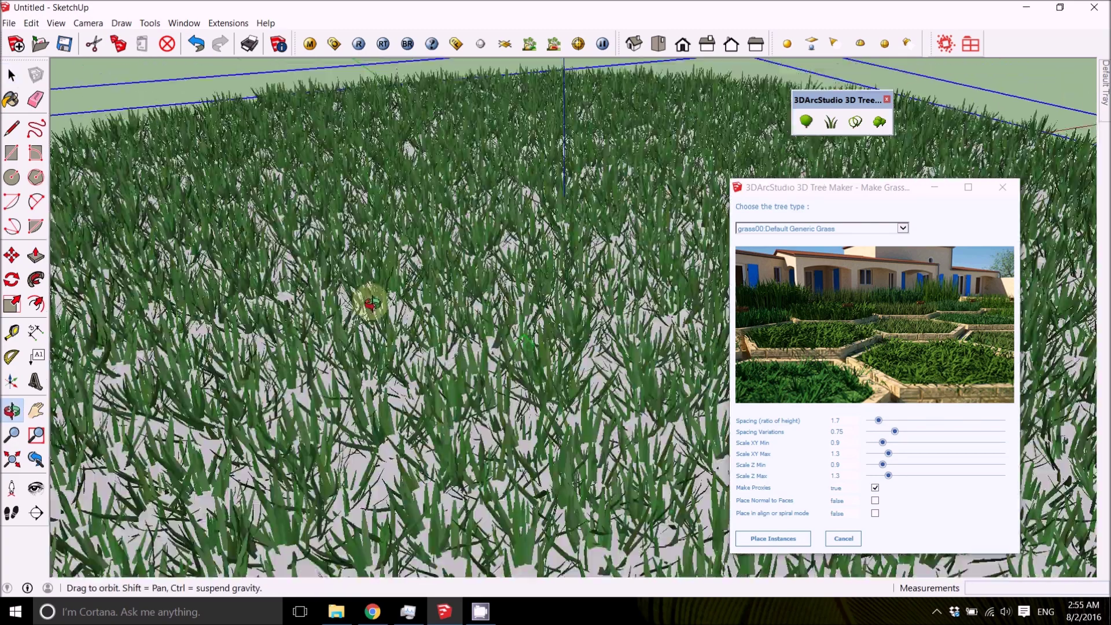
pyautogui.press('space')
pyautogui.scroll(-6, 384, 280)
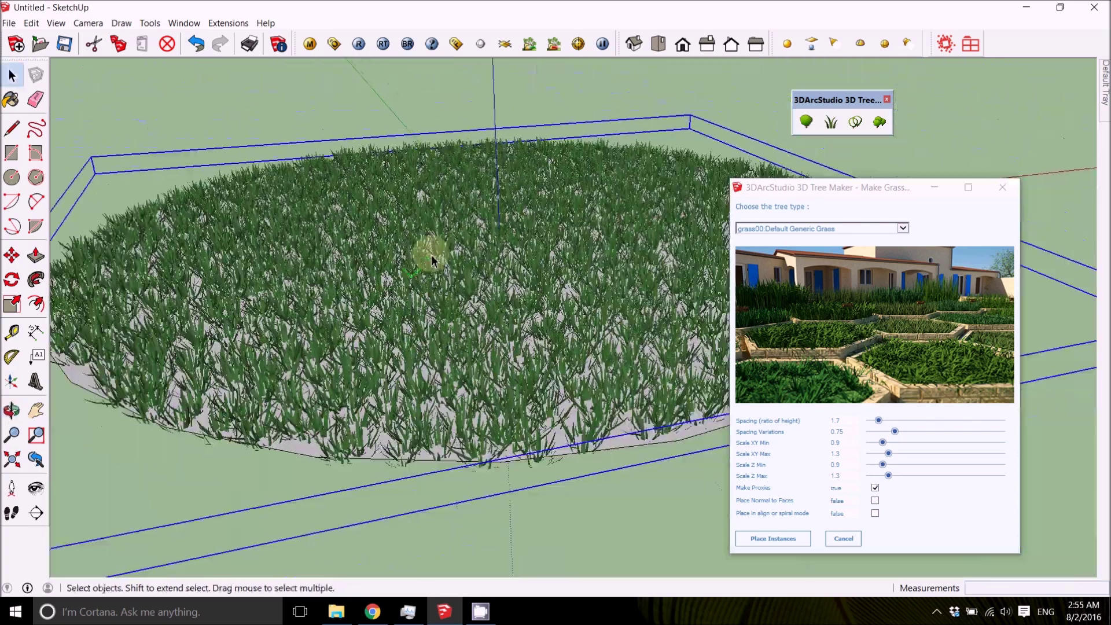
# Step: Select the grass and switch it back to its simplified proxy display
pyautogui.click(439, 264)
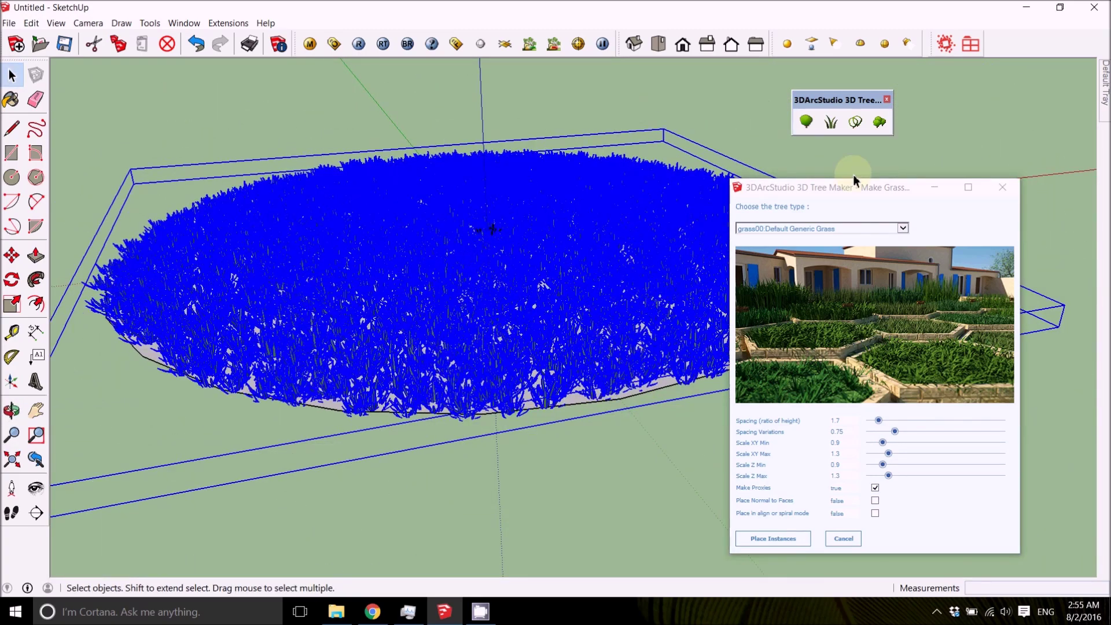
pyautogui.click(857, 128)
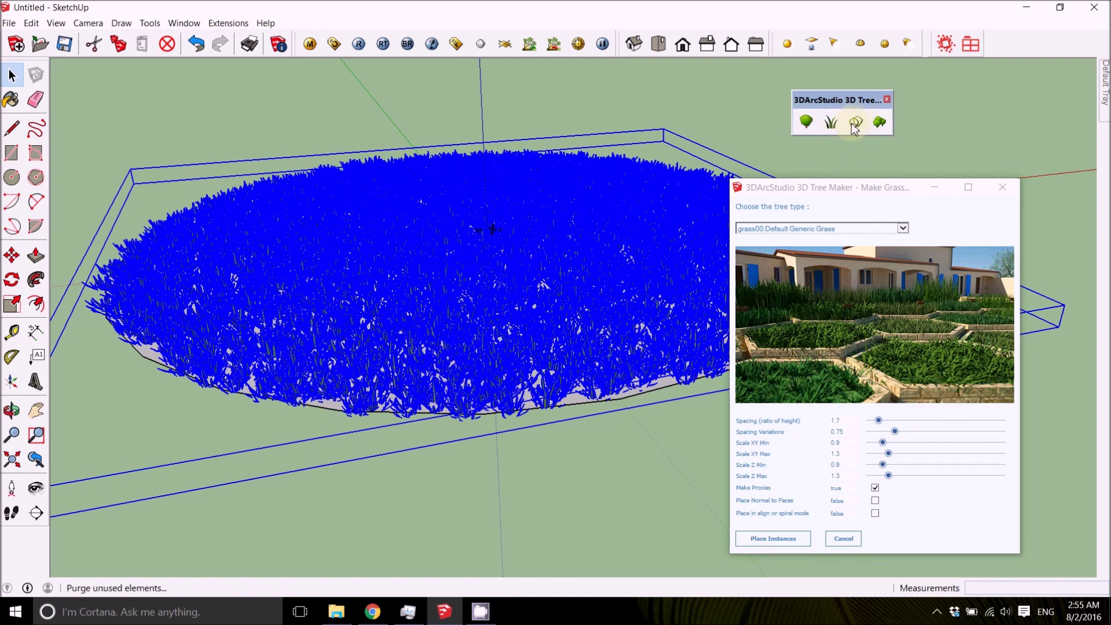
pyautogui.moveTo(556, 290); pyautogui.dragTo(504, 392, button='middle')
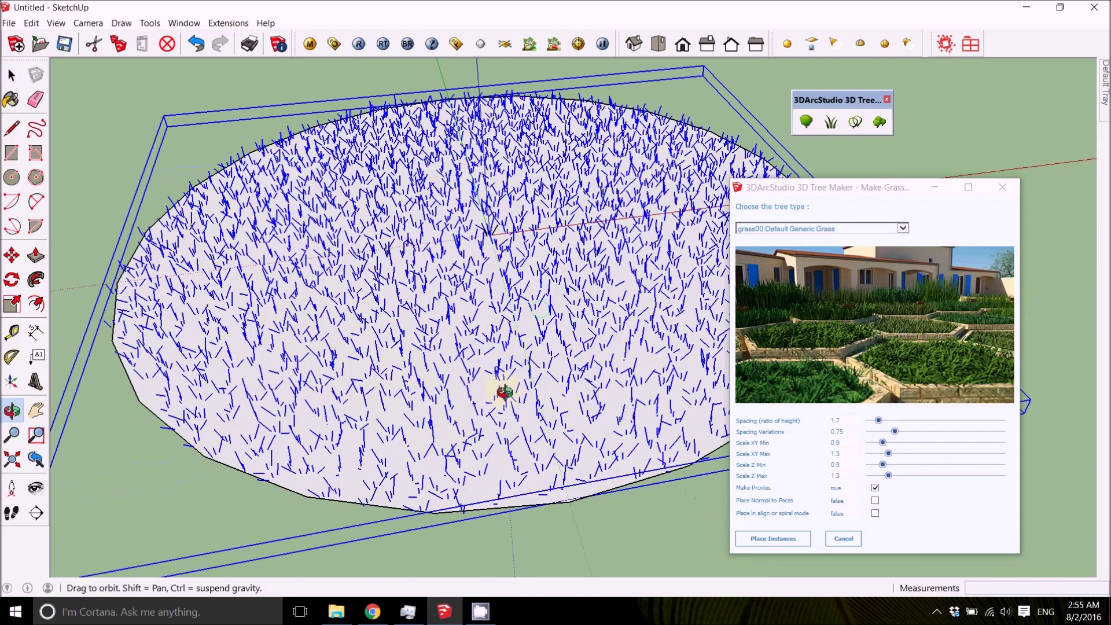
# Step: Test-render the proxy grass with V-Ray and close the frame buffer
pyautogui.scroll(8, 492, 229)
pyautogui.scroll(-8, 474, 249)
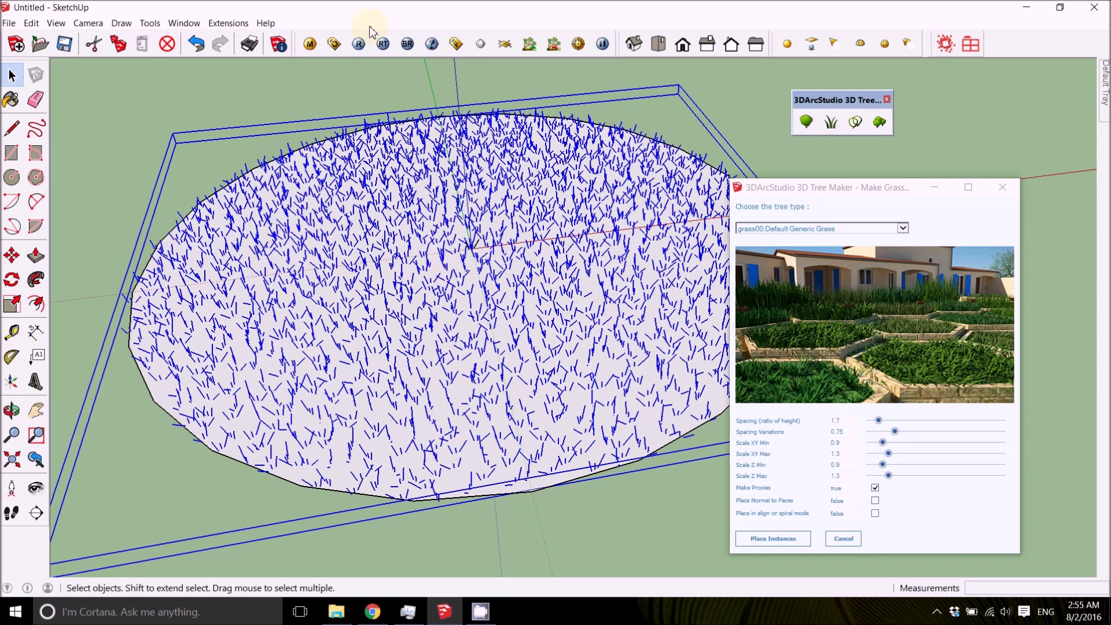
pyautogui.click(359, 45)
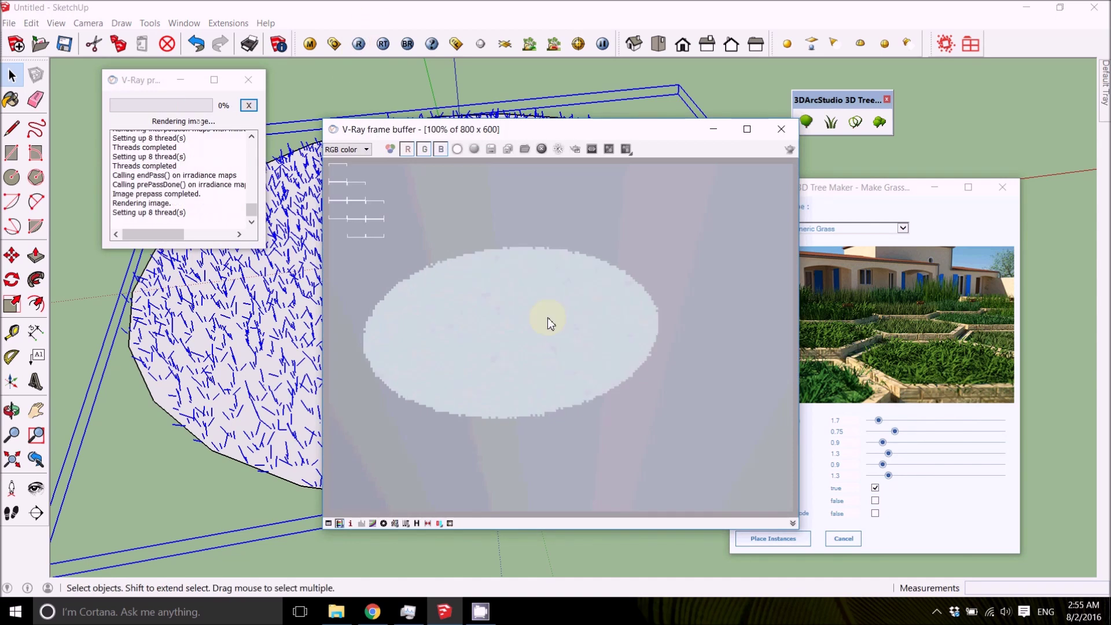
pyautogui.click(782, 129)
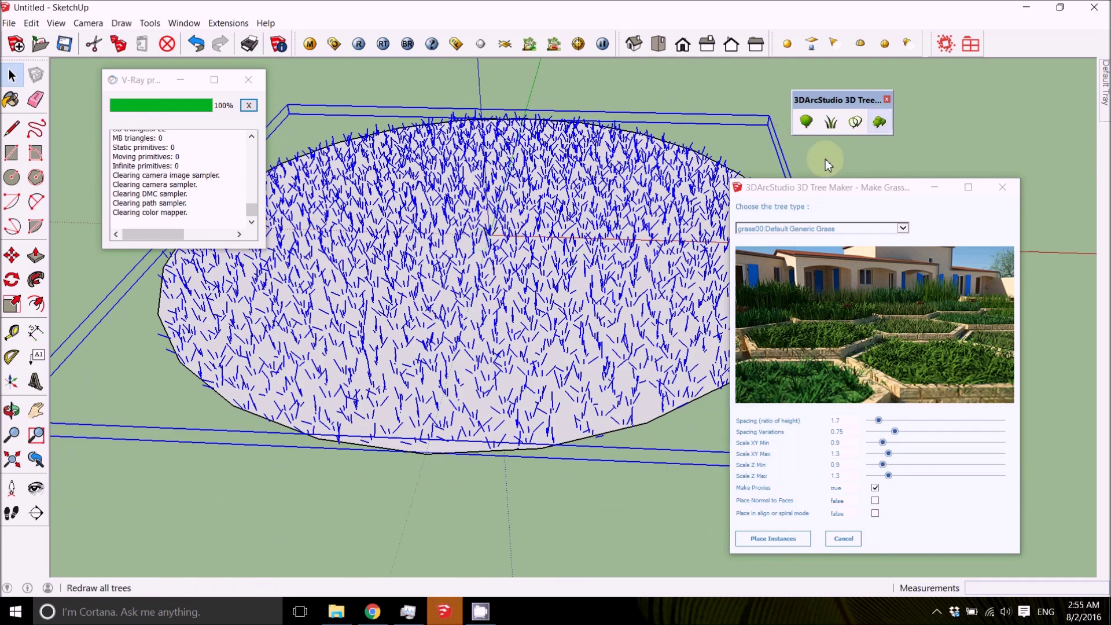
# Step: Redraw all trees to turn the grass proxies into full geometry again
pyautogui.moveTo(608, 223); pyautogui.dragTo(507, 272, button='middle')
pyautogui.press('space')
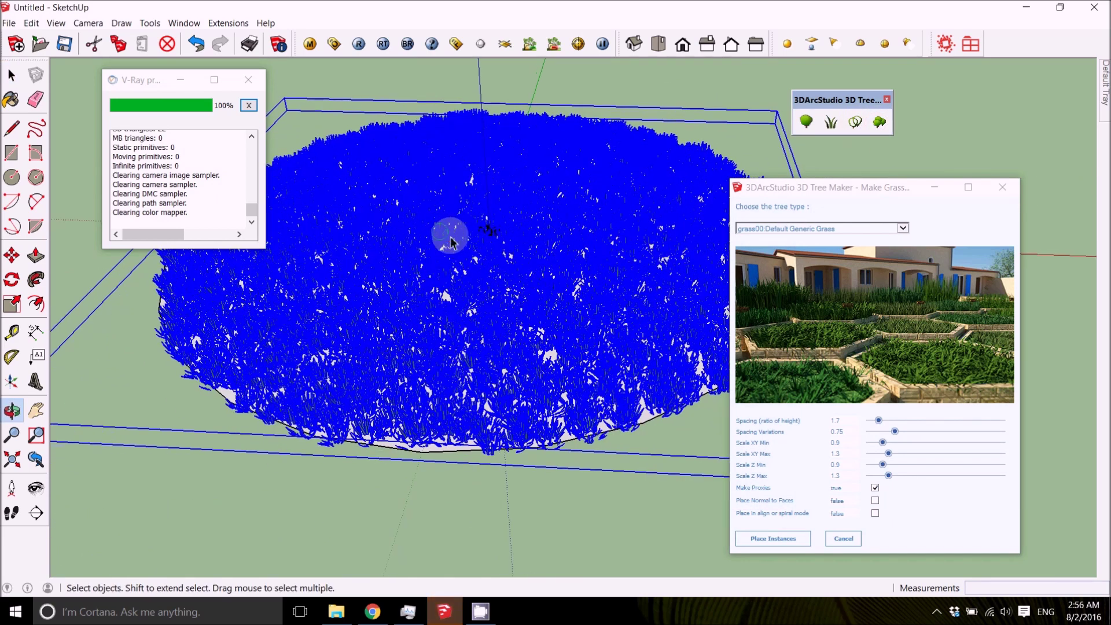
# Step: Render the full-geometry grass with V-Ray, then dismiss the frame buffer and the Tree Maker grass dialog
pyautogui.scroll(3, 449, 236)
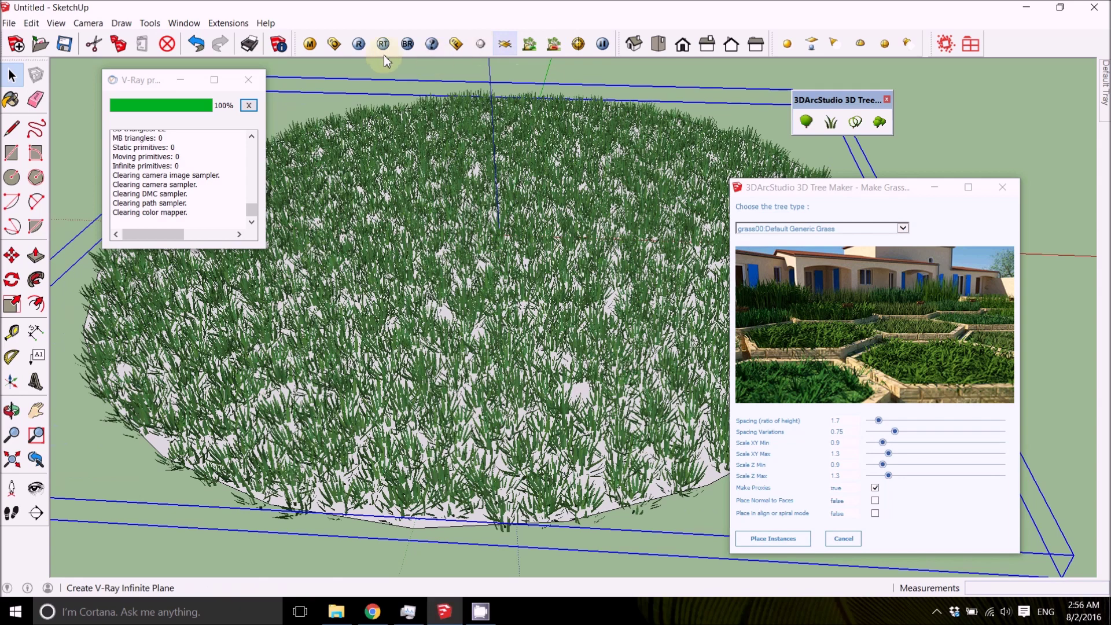
pyautogui.click(364, 49)
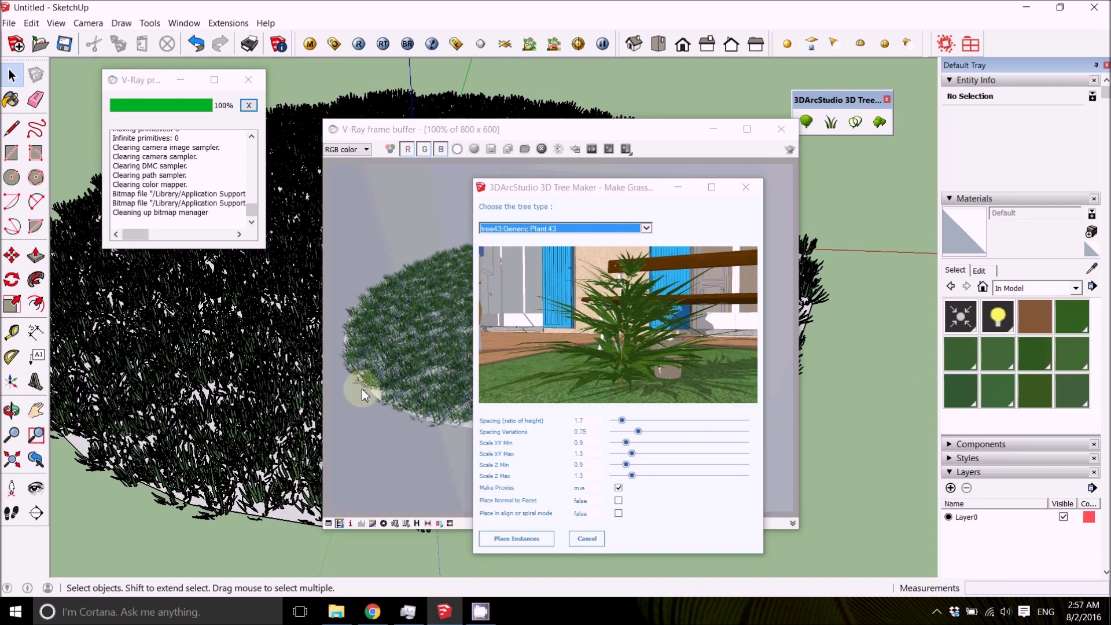
pyautogui.scroll(-2, 361, 395)
pyautogui.moveTo(178, 397)
pyautogui.mouseDown(button='middle')
pyautogui.moveTo(297, 367)
pyautogui.moveTo(278, 380)
pyautogui.moveTo(215, 379)
pyautogui.moveTo(229, 343)
pyautogui.moveTo(118, 336)
pyautogui.mouseUp(button='middle')
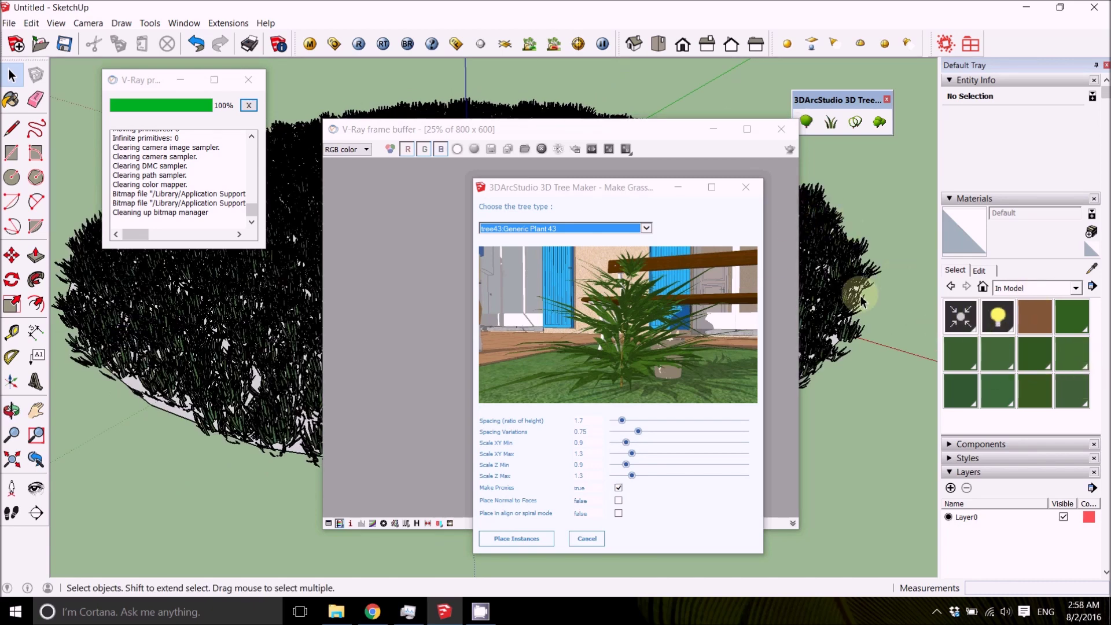
pyautogui.click(743, 188)
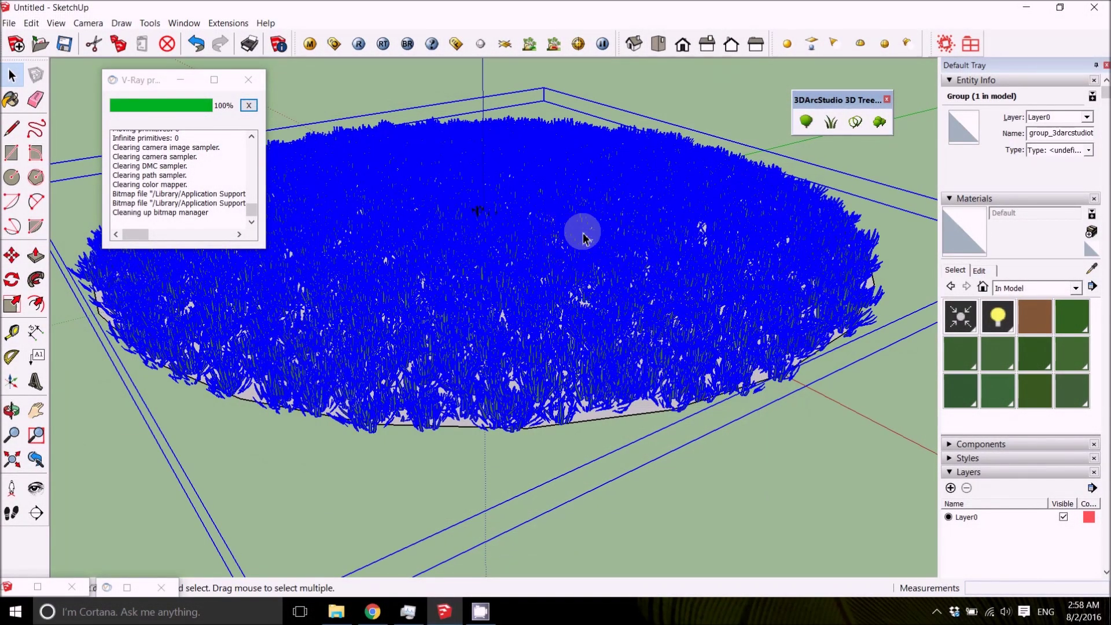
# Step: Export the selected grass group to the Desktop as a single V-Ray mesh file named grass proxy, creating the proxy automatically
pyautogui.click(529, 44)
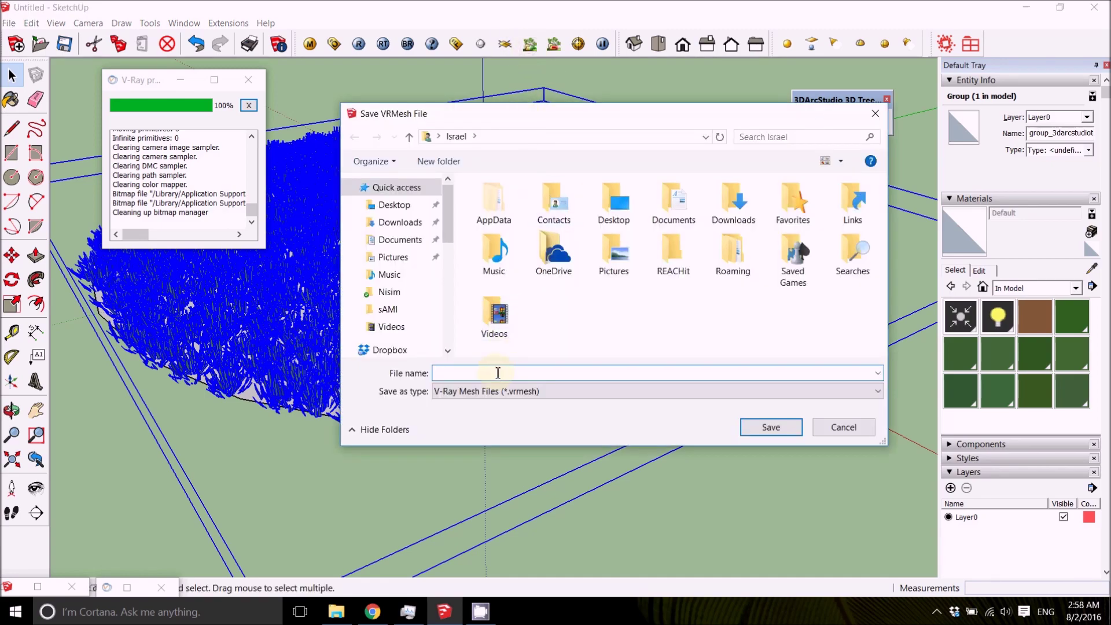
pyautogui.click(400, 205)
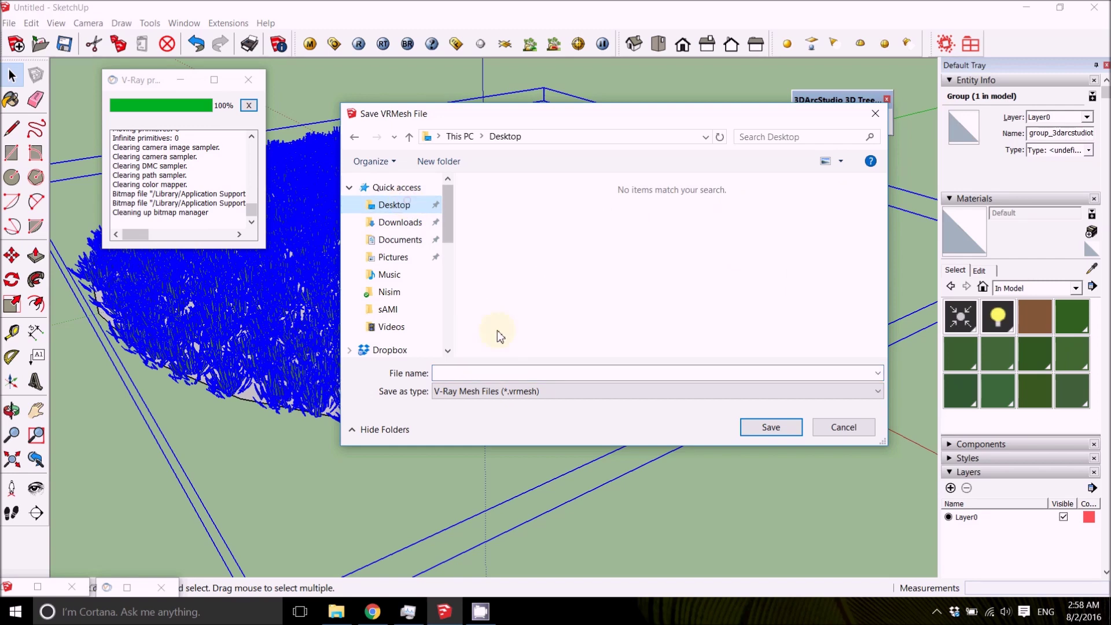
pyautogui.click(464, 367)
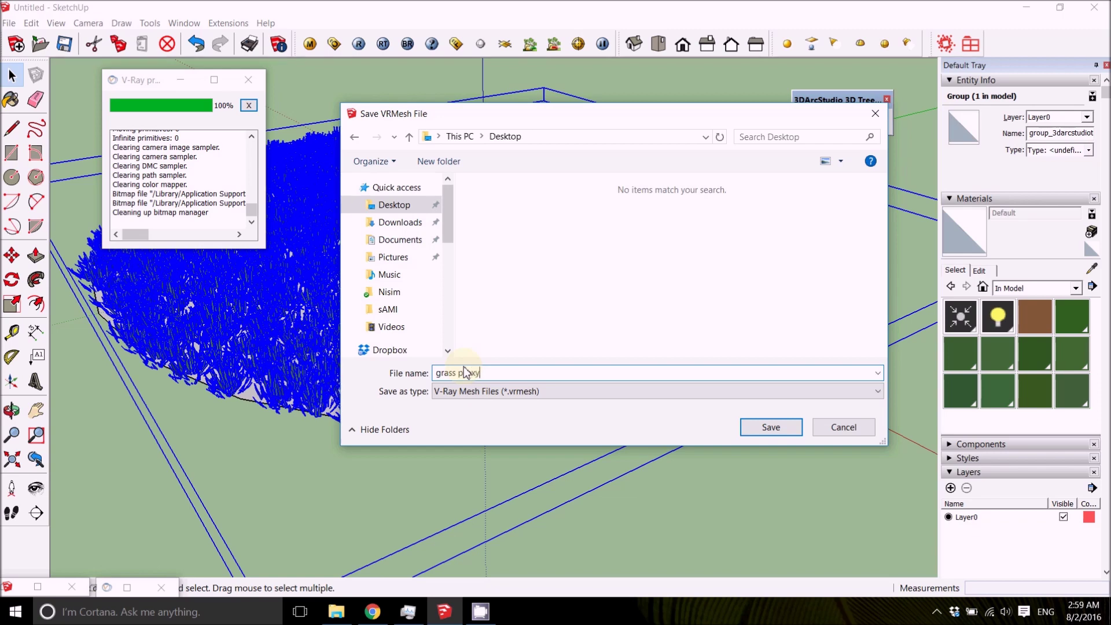
pyautogui.click(755, 429)
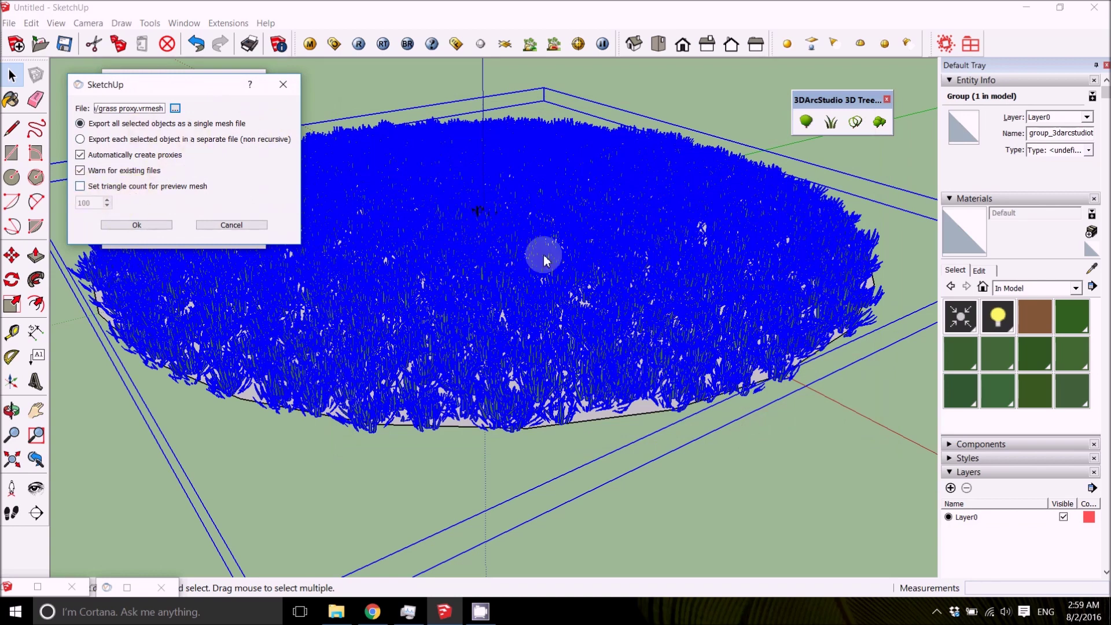
pyautogui.click(137, 221)
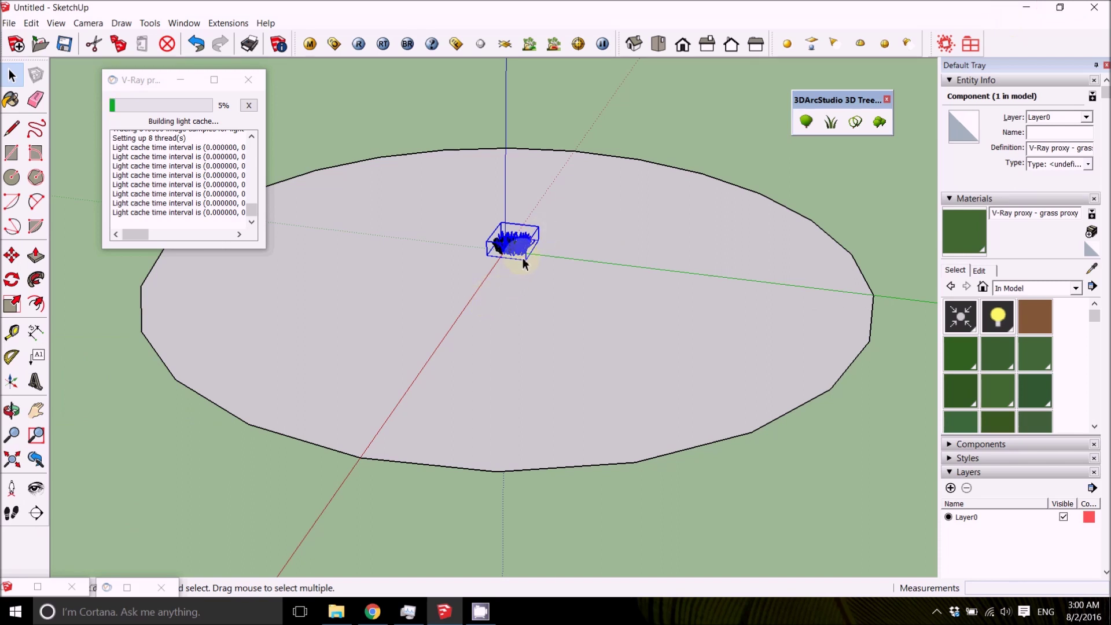
# Step: Compare the exported proxy's small preview on the circular face with the full grass in the V-Ray render
pyautogui.click(127, 587)
pyautogui.scroll(2, 592, 304)
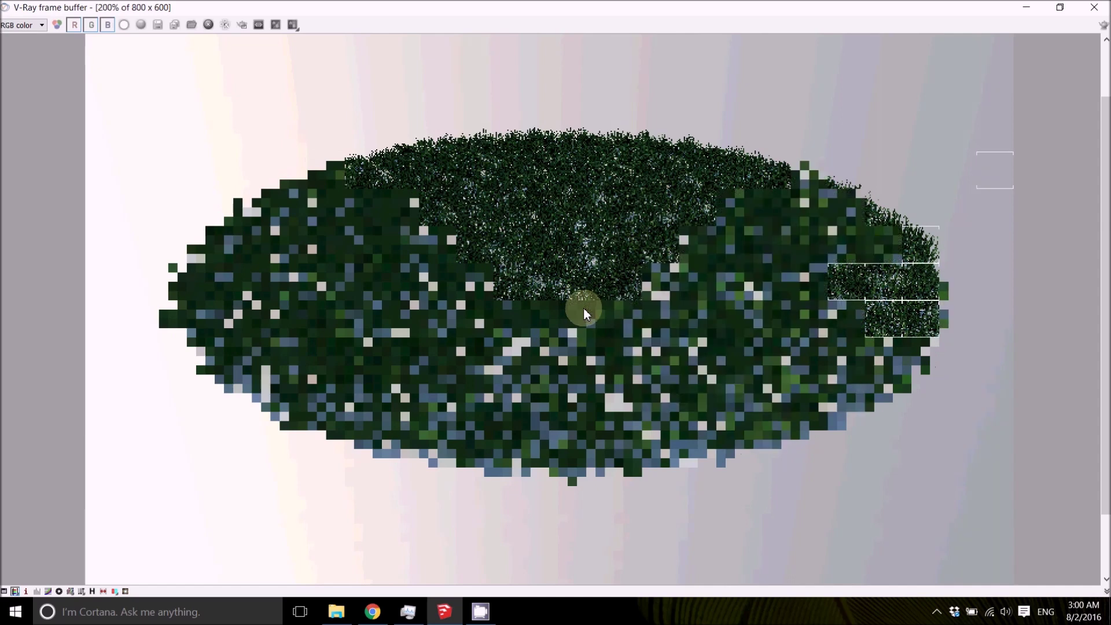
pyautogui.click(1020, 7)
pyautogui.moveTo(579, 228)
pyautogui.mouseDown(button='middle')
pyautogui.moveTo(541, 235)
pyautogui.moveTo(392, 203)
pyautogui.moveTo(299, 105)
pyautogui.moveTo(308, 87)
pyautogui.moveTo(452, 317)
pyautogui.mouseUp(button='middle')
pyautogui.scroll(3, 544, 254)
pyautogui.scroll(5, 544, 254)
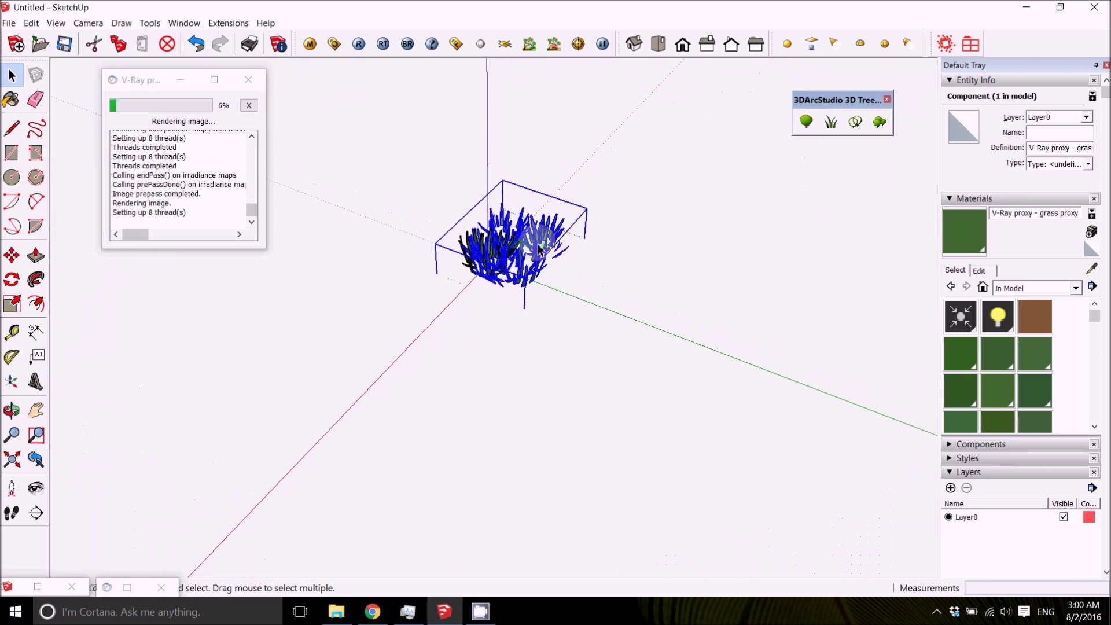
pyautogui.scroll(-6, 449, 268)
pyautogui.moveTo(449, 266); pyautogui.dragTo(419, 219, button='middle')
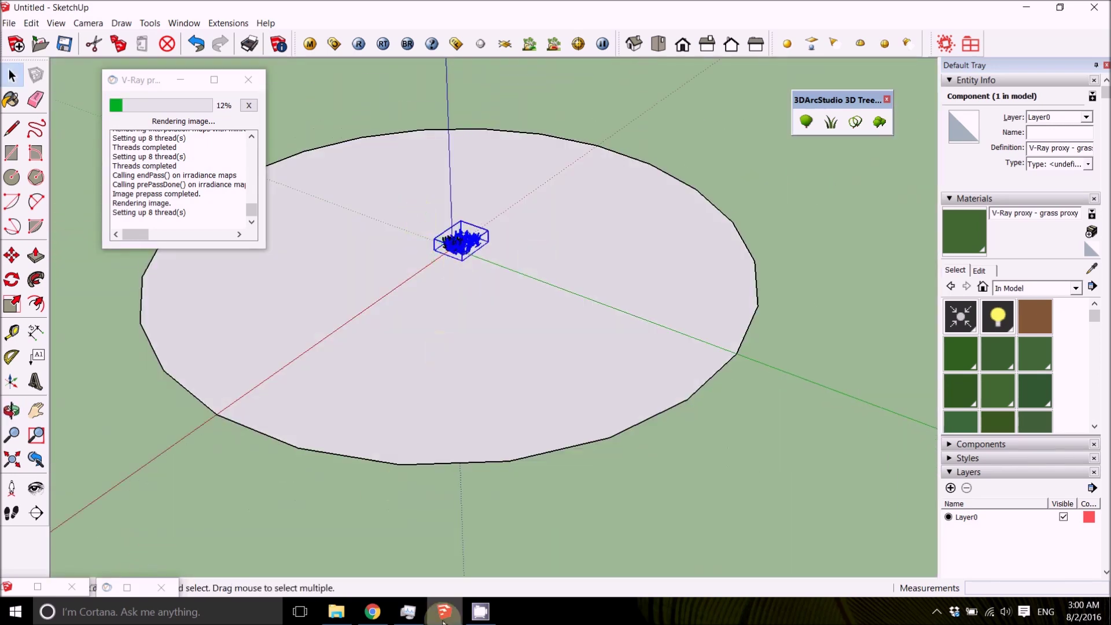
pyautogui.click(127, 586)
pyautogui.scroll(1, 494, 328)
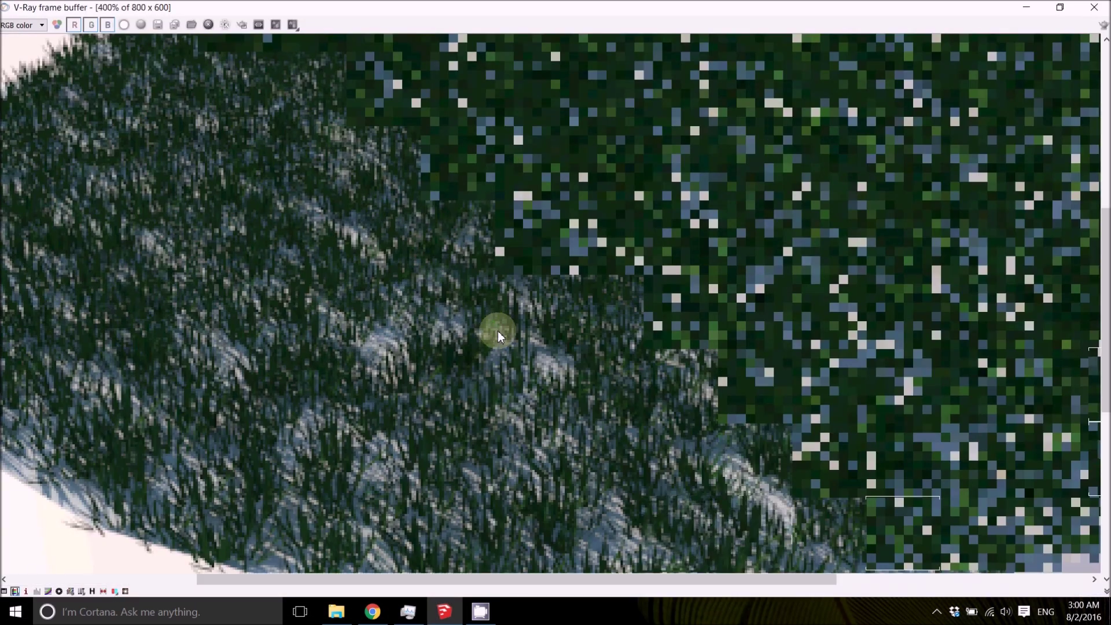
pyautogui.scroll(-1, 512, 325)
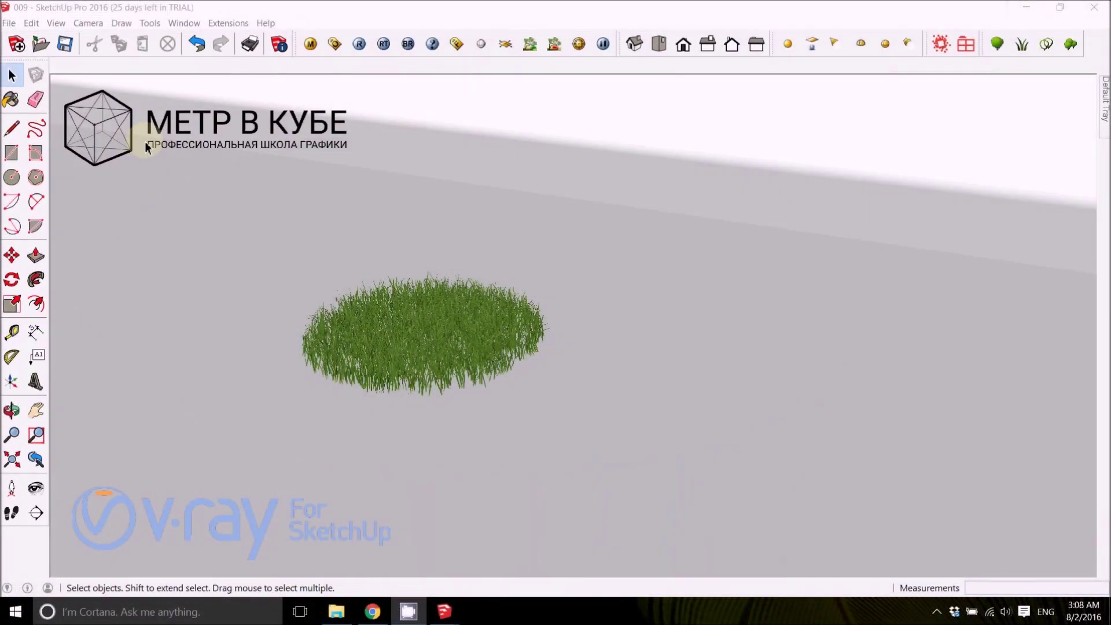
# Step: In the 009 model, inspect the circular grass patch, test-render it with V-Ray and close the frame buffer
pyautogui.moveTo(377, 228); pyautogui.dragTo(523, 218, button='middle')
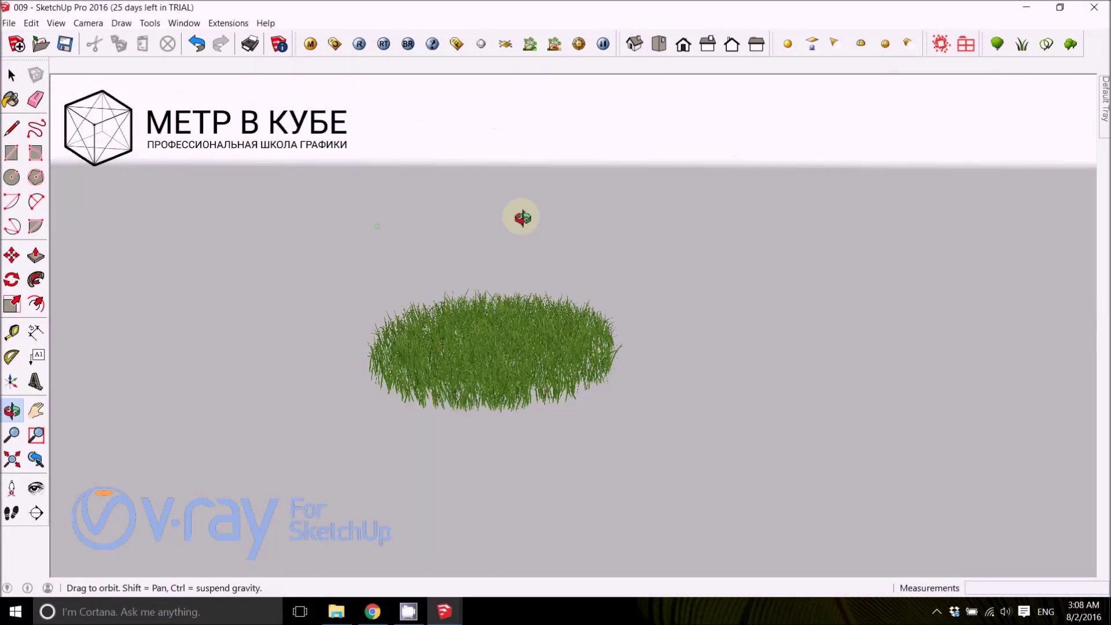
pyautogui.scroll(6, 504, 387)
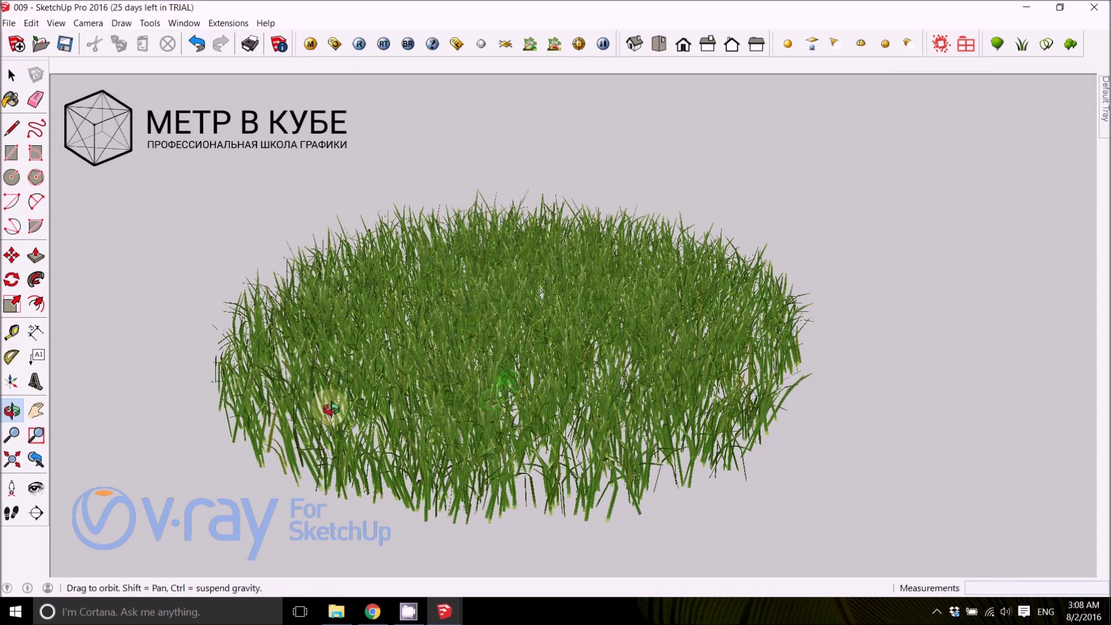
pyautogui.moveTo(330, 408); pyautogui.dragTo(496, 366, button='middle')
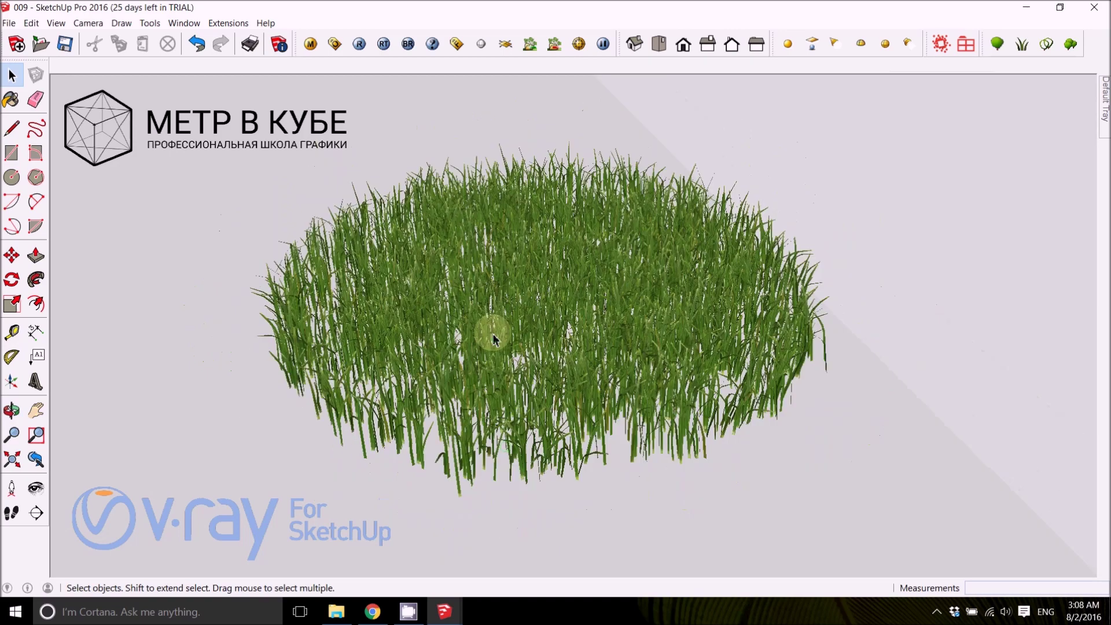
pyautogui.scroll(-4, 493, 339)
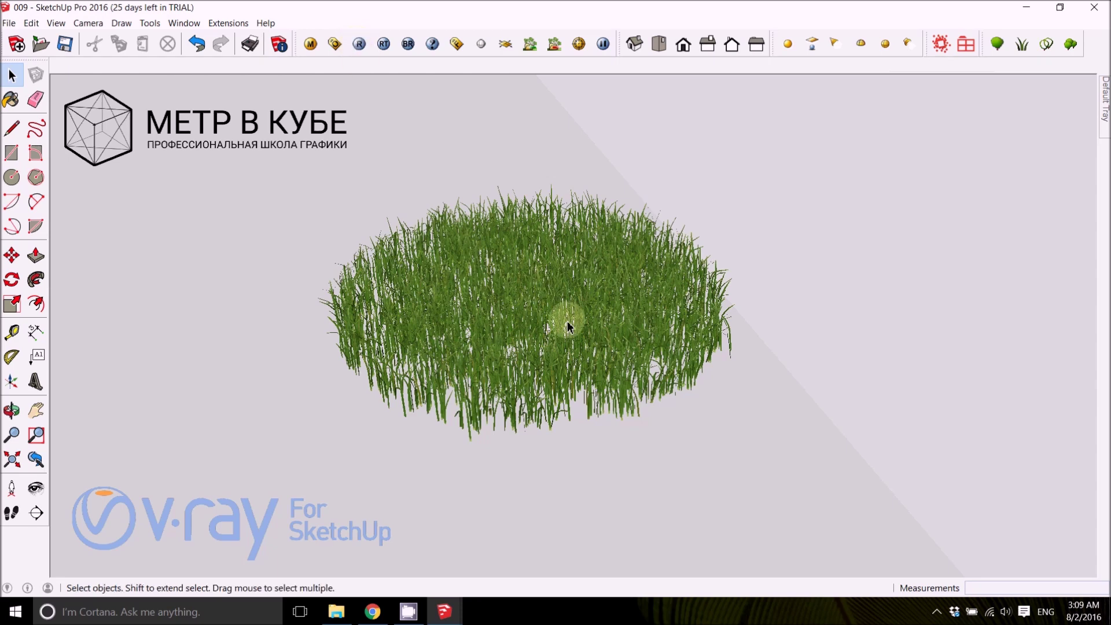
pyautogui.click(359, 45)
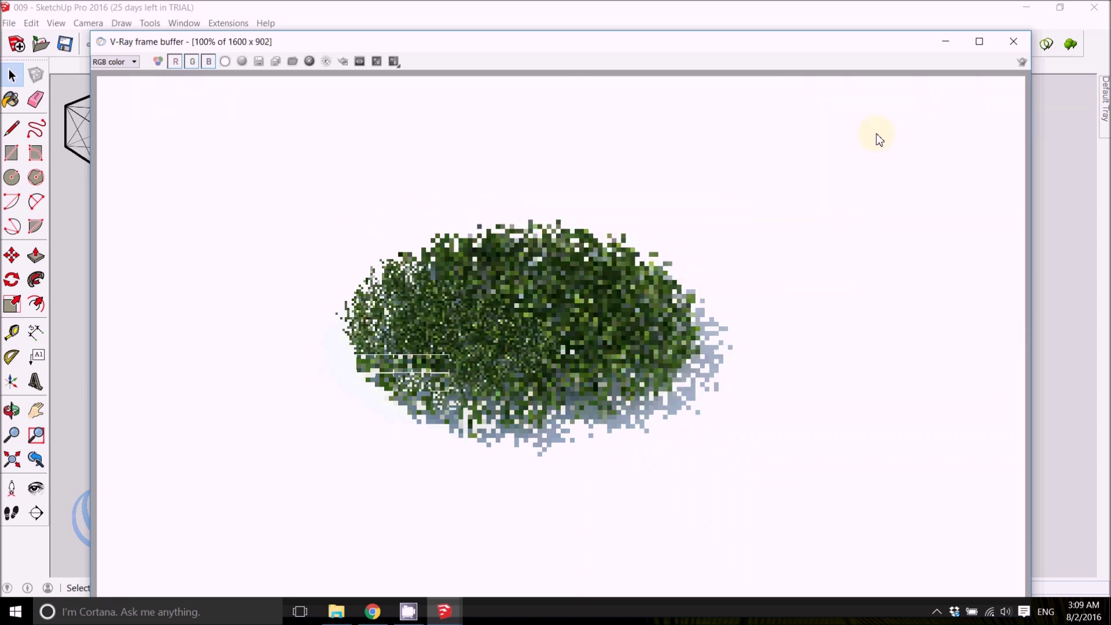
pyautogui.click(1014, 46)
# Step: Export the grass patch to the Desktop as a single V-Ray mesh file named grass proxy003.vrmesh, creating the proxy automatically
pyautogui.click(565, 280)
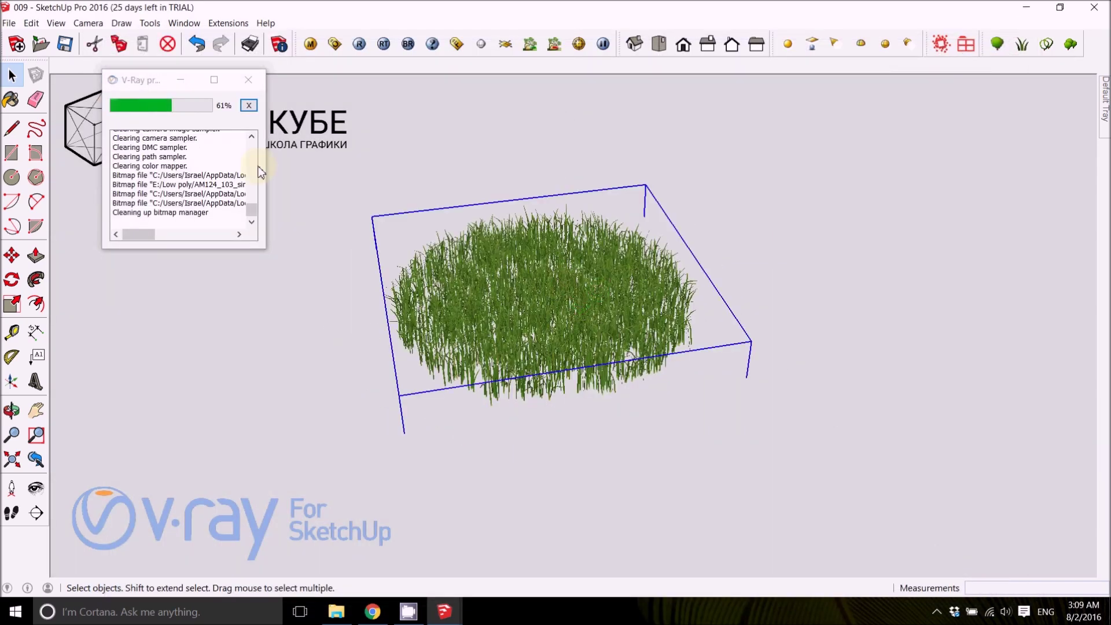
pyautogui.click(248, 81)
pyautogui.moveTo(538, 280); pyautogui.dragTo(519, 280, button='middle')
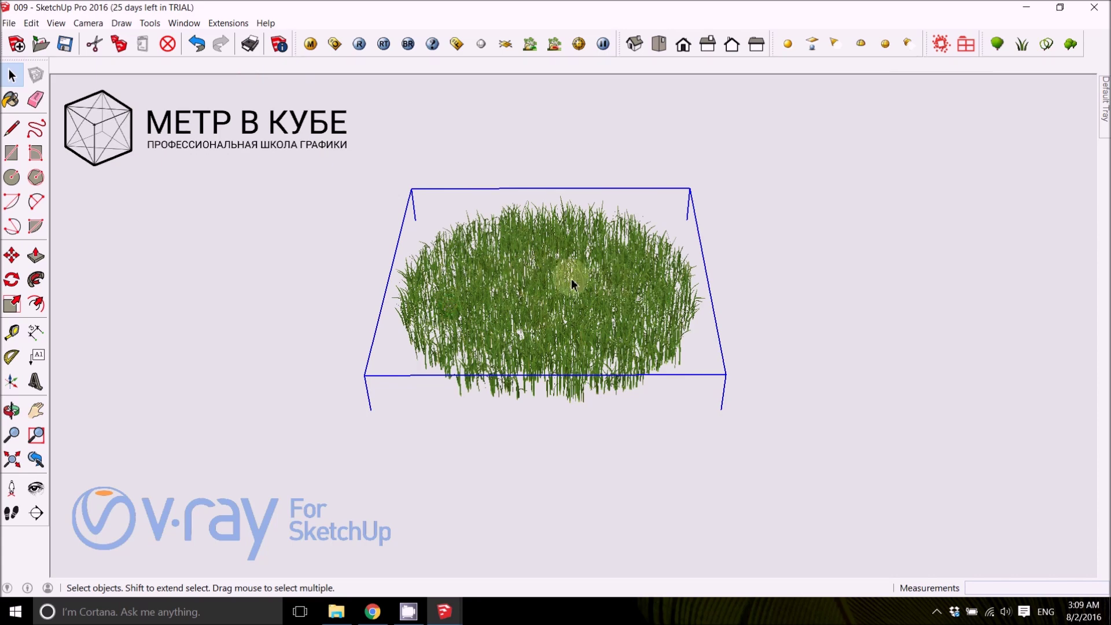
pyautogui.scroll(-1, 557, 231)
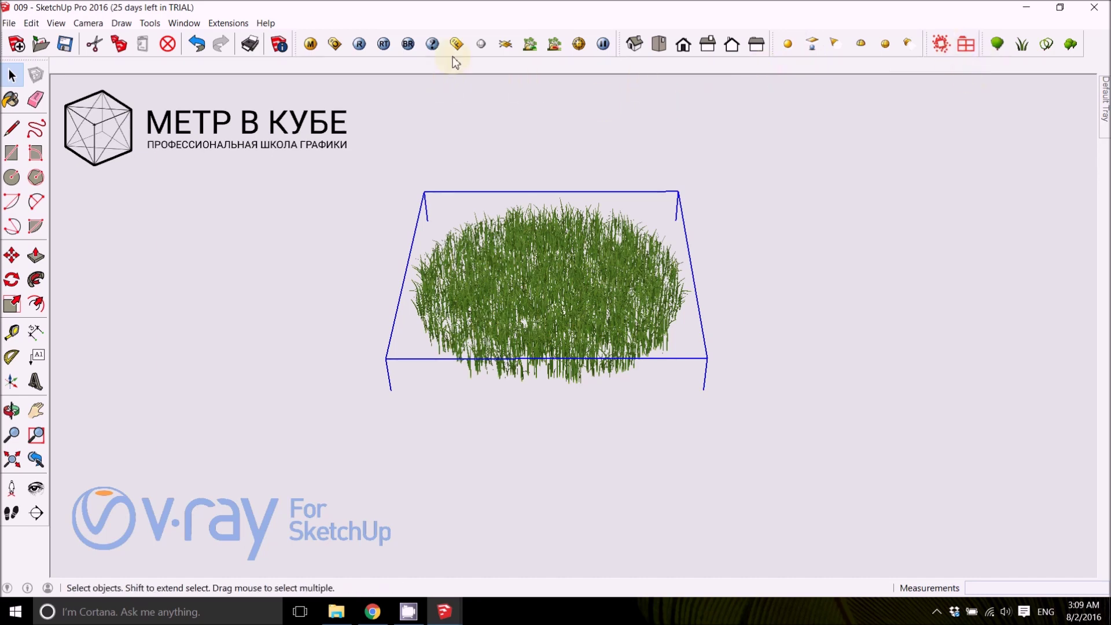
pyautogui.click(531, 45)
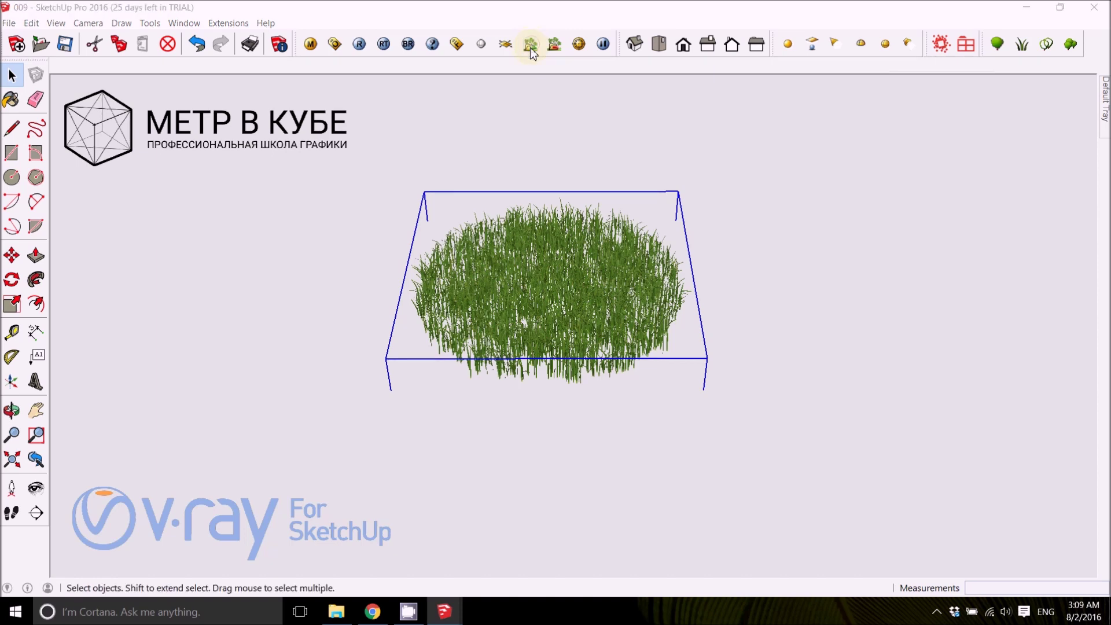
pyautogui.click(501, 256)
pyautogui.click(482, 373)
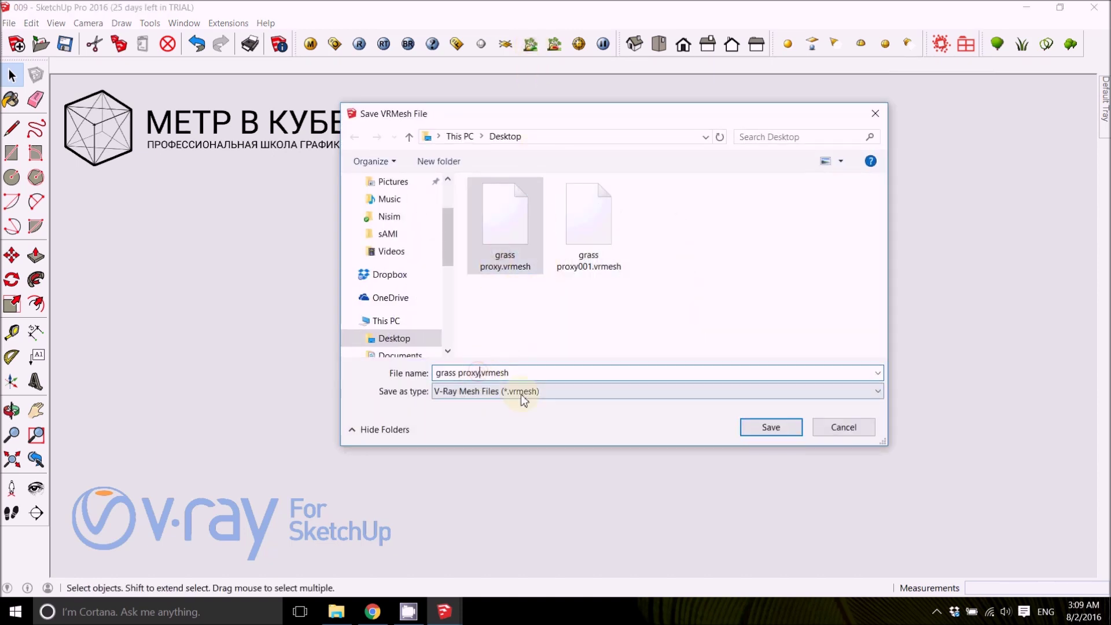
pyautogui.write('003')
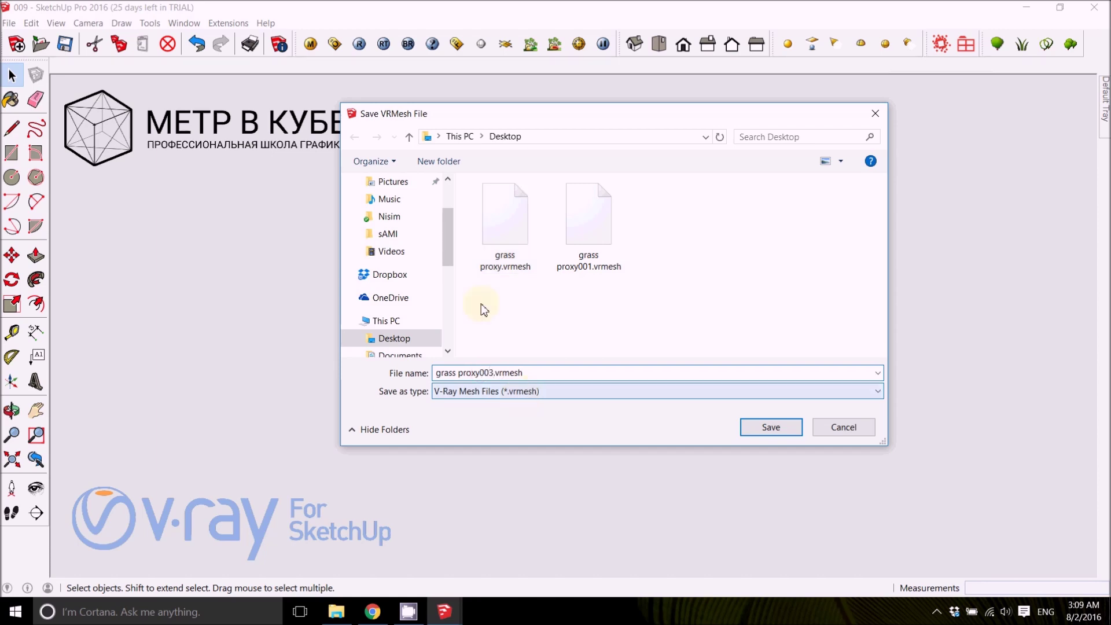
pyautogui.click(769, 428)
pyautogui.moveTo(171, 86); pyautogui.dragTo(367, 125)
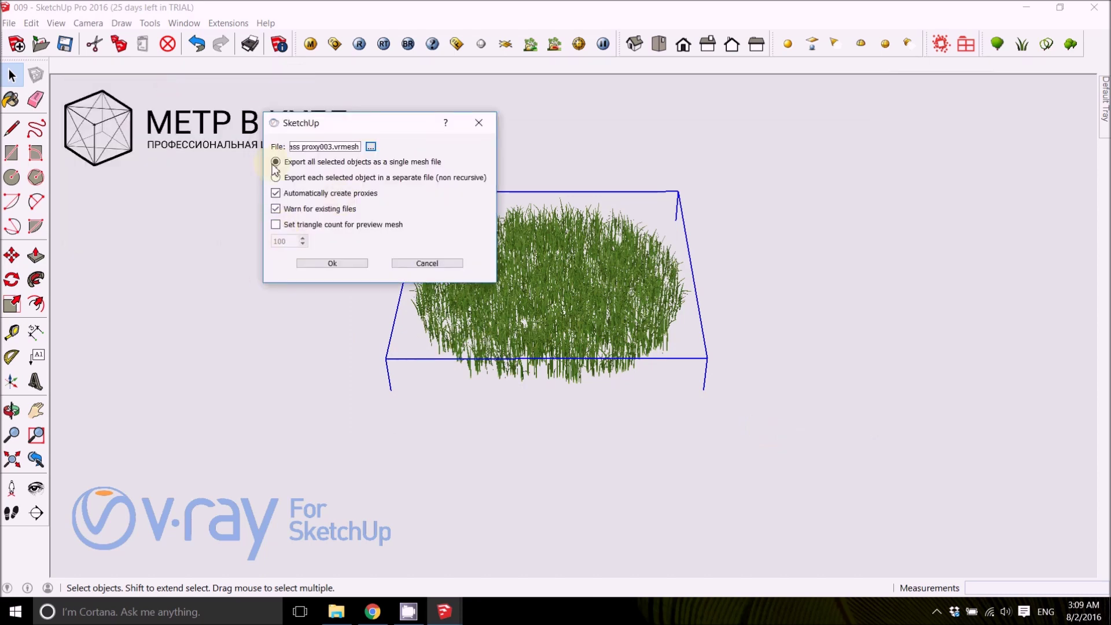
pyautogui.click(331, 263)
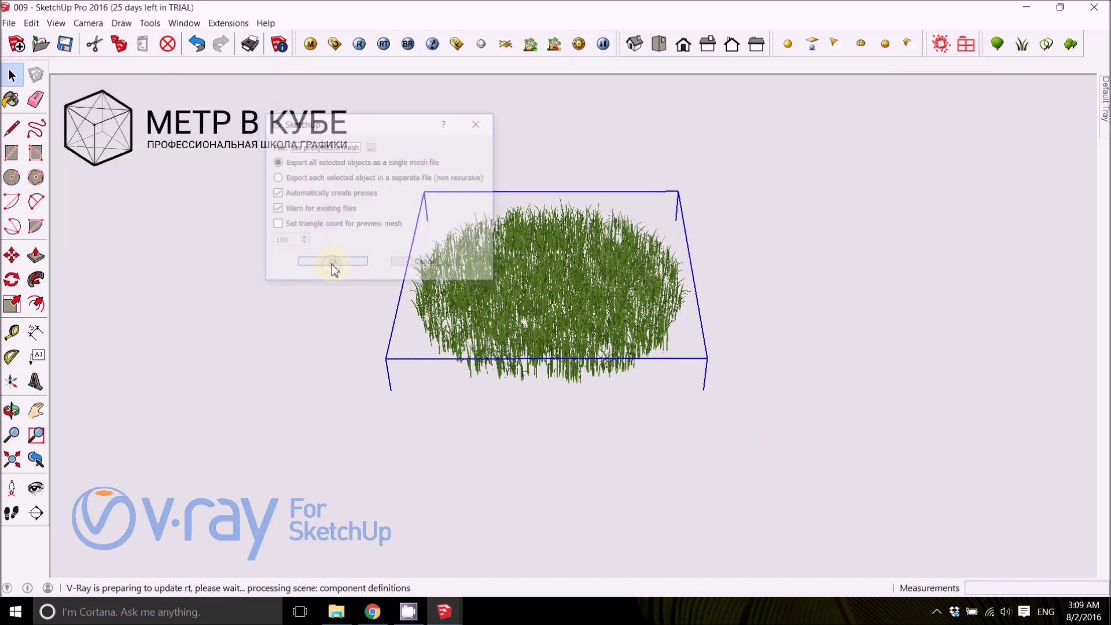
# Step: Select the new grass proxy and examine its simplified preview from several angles
pyautogui.click(613, 261)
pyautogui.moveTo(615, 255); pyautogui.dragTo(716, 308, button='middle')
pyautogui.scroll(4, 571, 324)
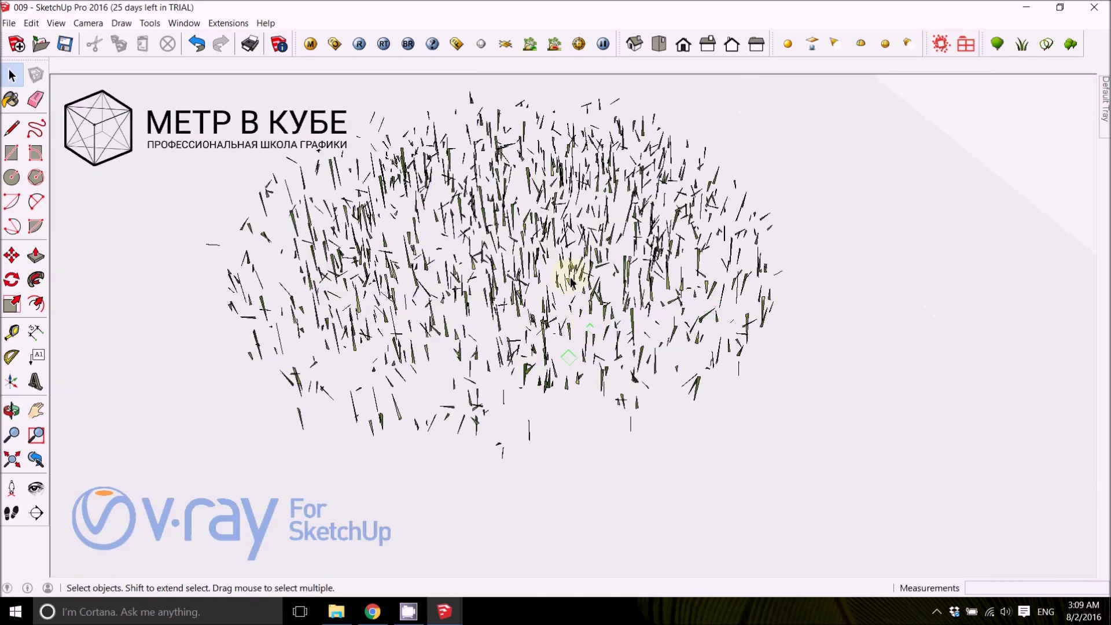
pyautogui.click(569, 282)
pyautogui.scroll(-5, 565, 277)
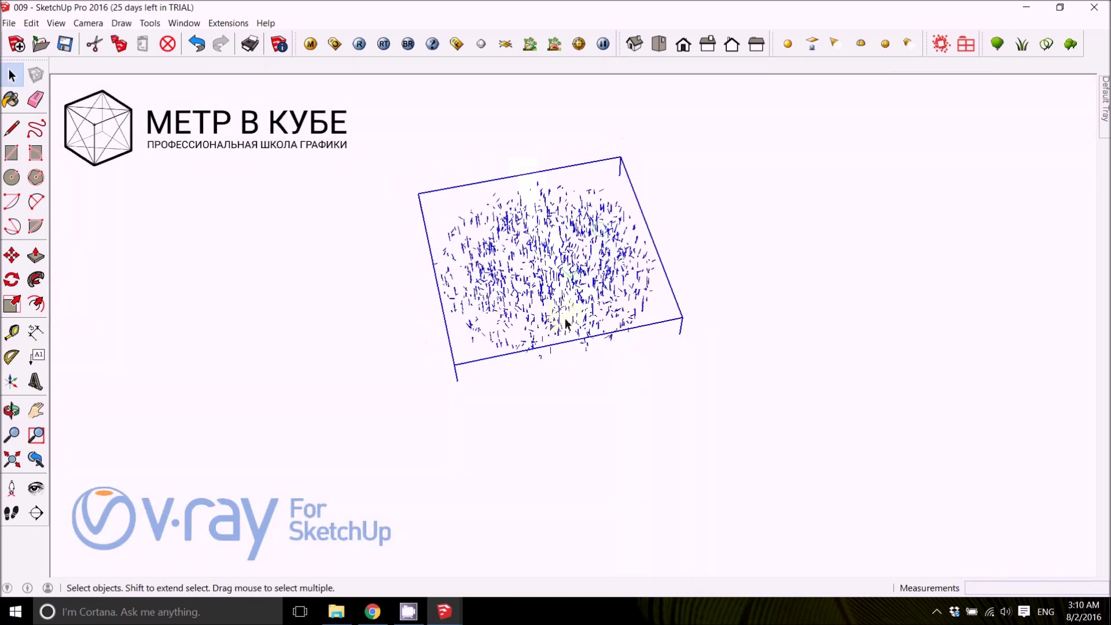
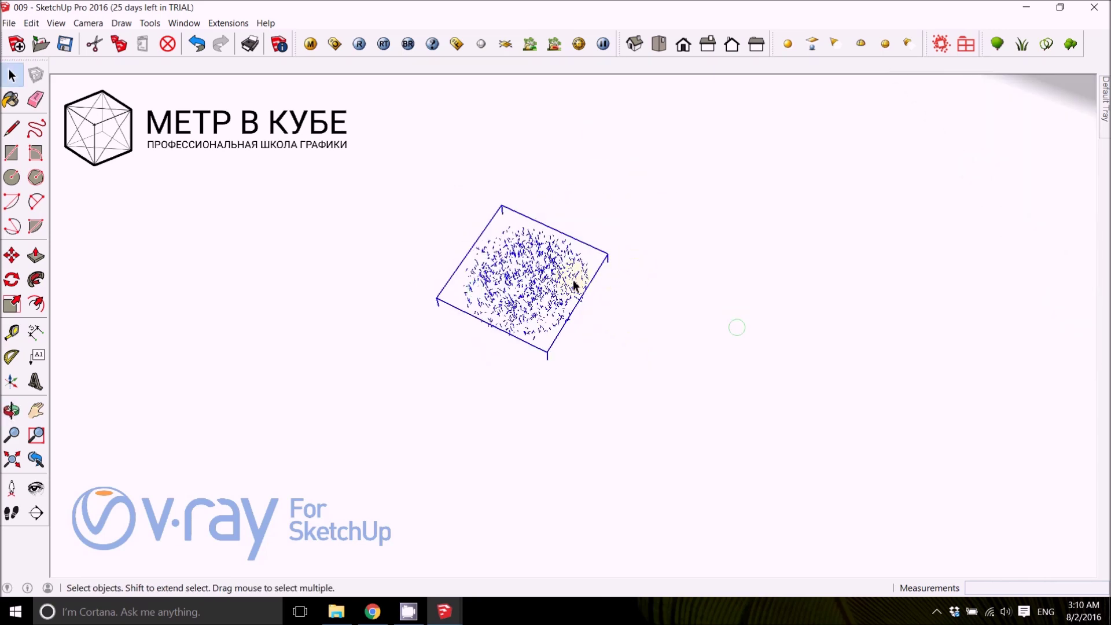
pyautogui.moveTo(538, 285); pyautogui.dragTo(416, 169, button='middle')
pyautogui.scroll(2, 455, 307)
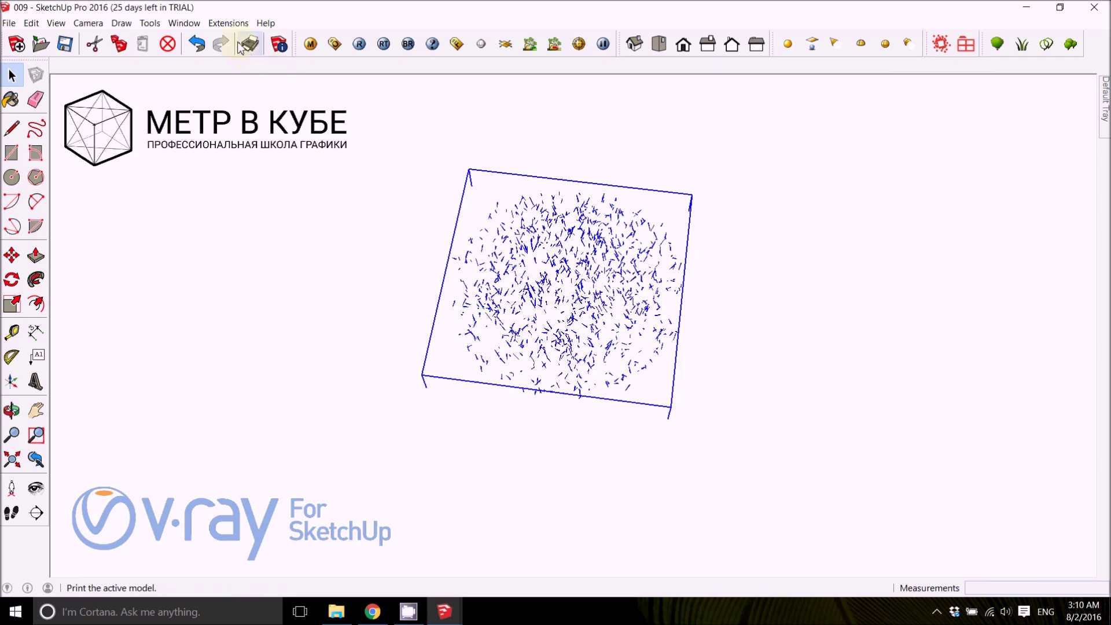
# Step: Start the Raytracer Spraycan on the selected grass proxy and set the spray radius to 500 mm
pyautogui.click(225, 24)
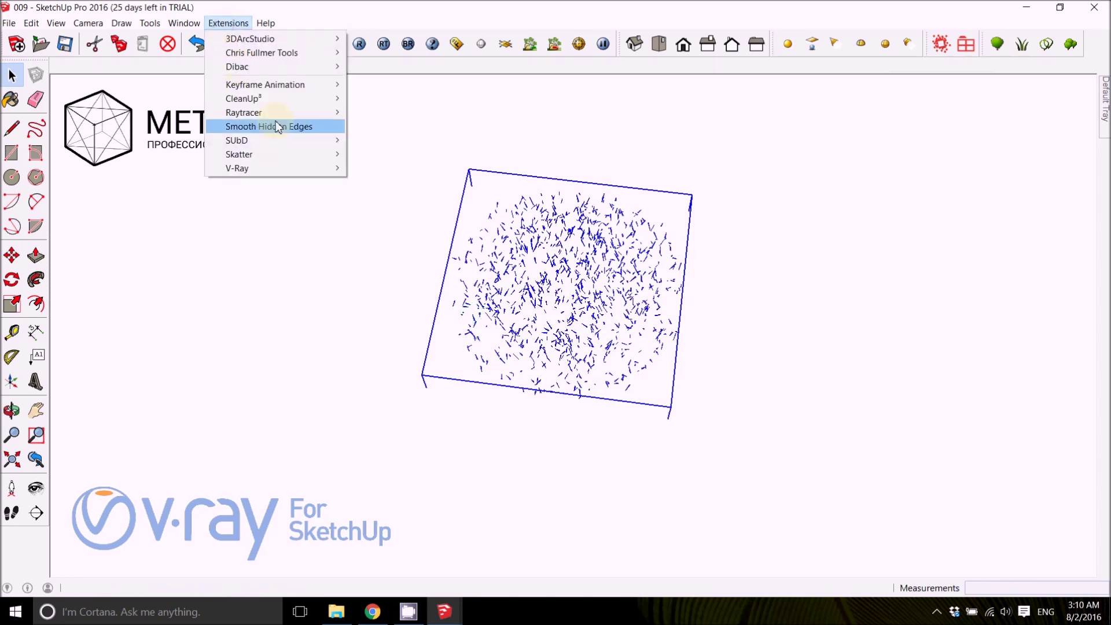
pyautogui.moveTo(277, 114)
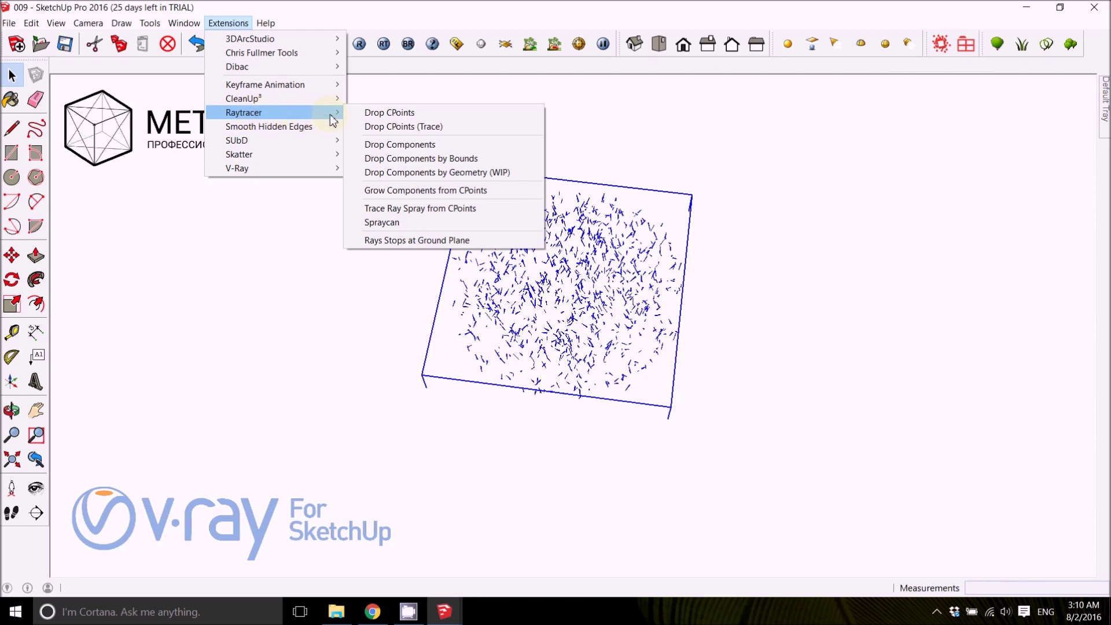
pyautogui.click(391, 225)
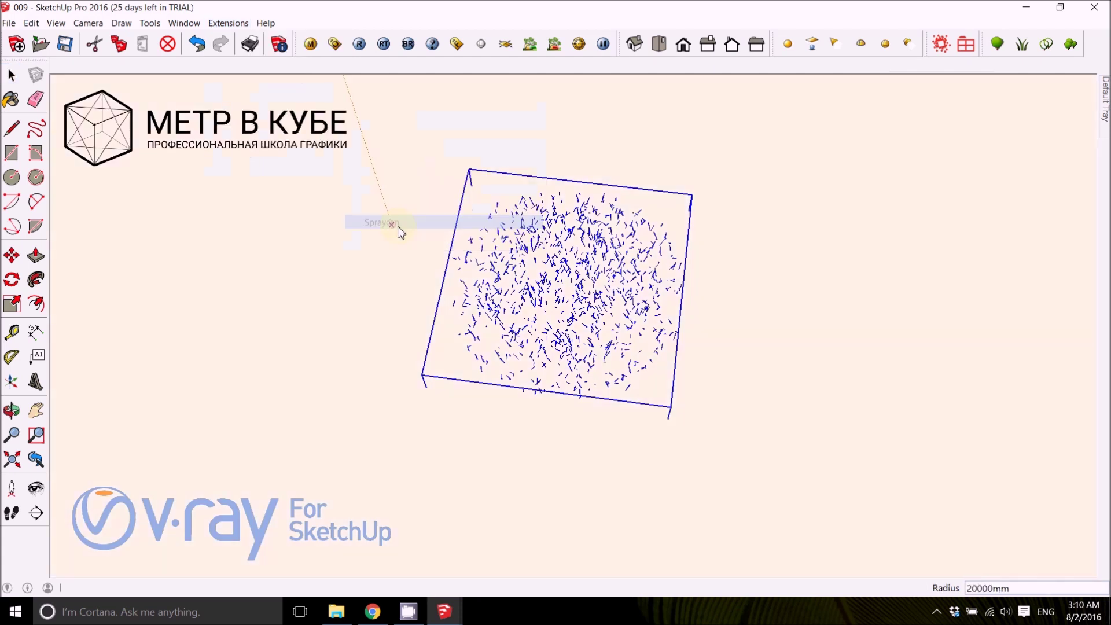
pyautogui.scroll(-8, 488, 222)
pyautogui.scroll(-10, 487, 218)
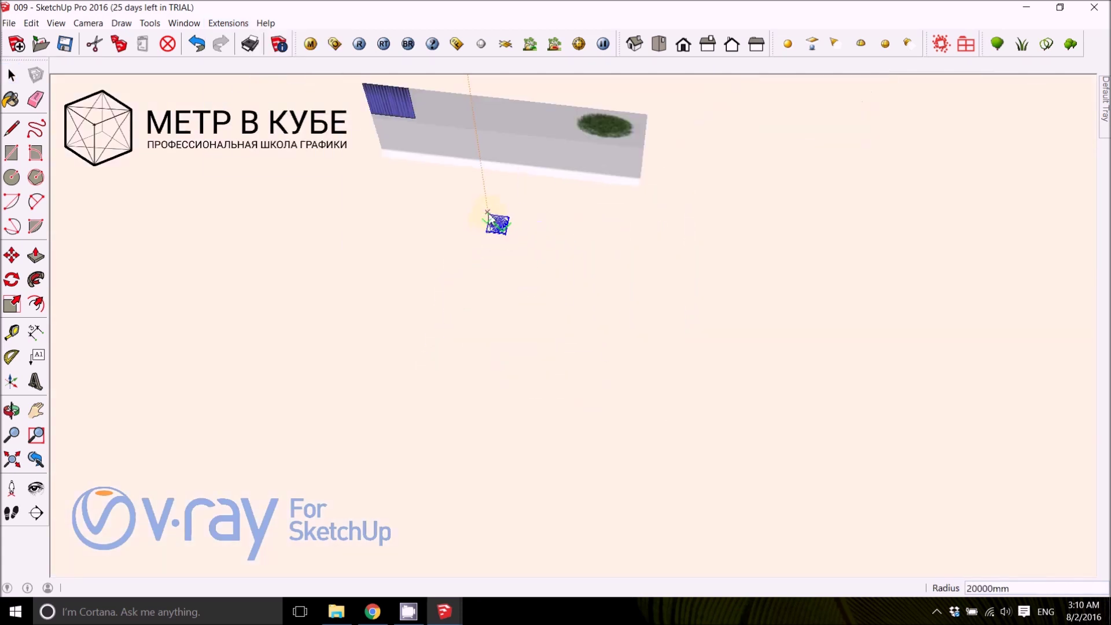
pyautogui.scroll(-3, 490, 214)
pyautogui.click(490, 212)
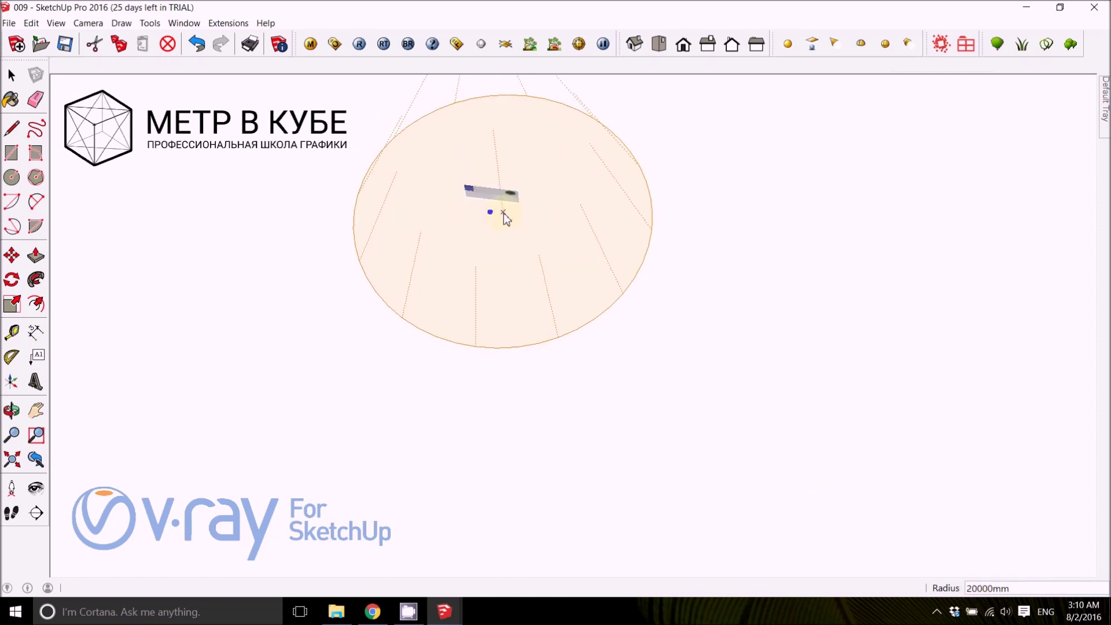
pyautogui.scroll(4, 504, 213)
pyautogui.write('500')
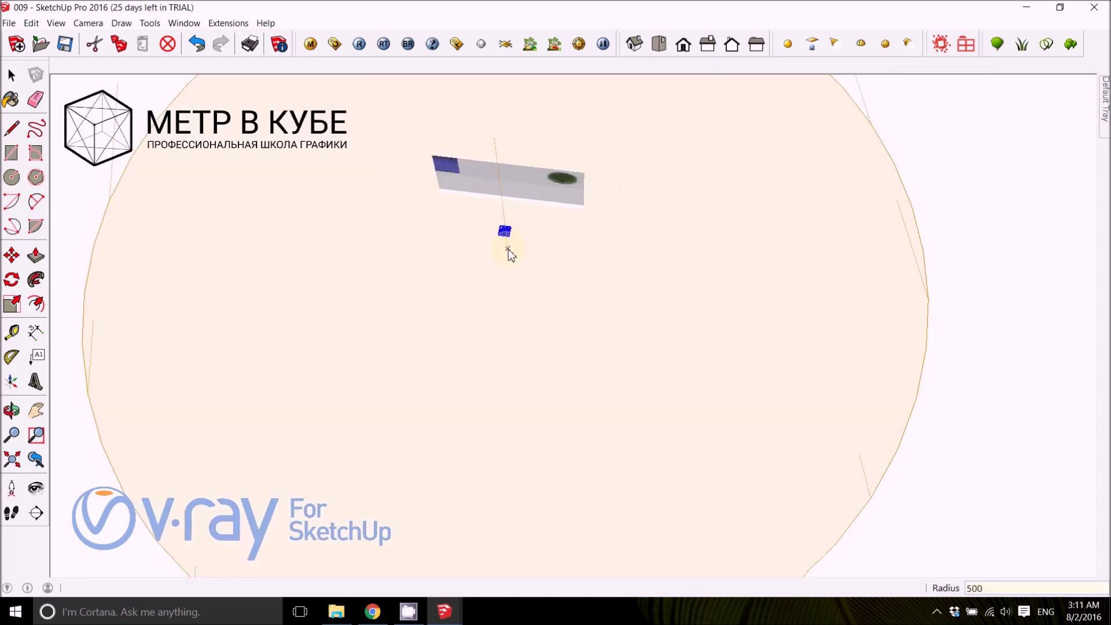
pyautogui.press('Return')
# Step: Spray overlapping copies of the grass proxy around the original until they form a dense patch on the floor
pyautogui.scroll(4, 524, 252)
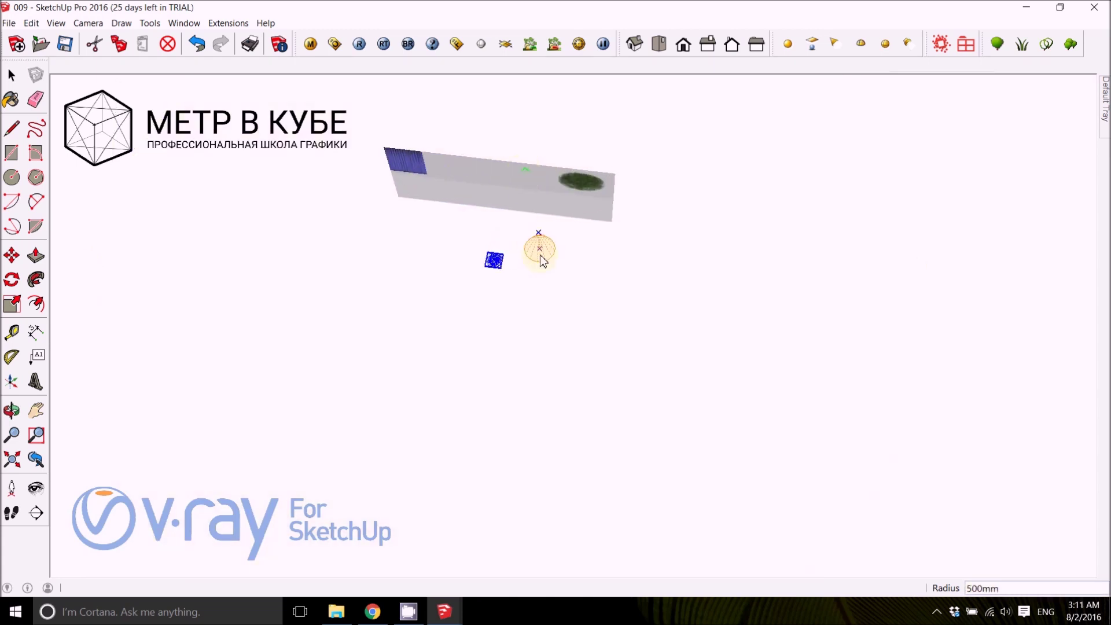
pyautogui.moveTo(454, 220)
pyautogui.mouseDown()
pyautogui.moveTo(414, 248)
pyautogui.moveTo(394, 243)
pyautogui.moveTo(416, 232)
pyautogui.mouseUp()
pyautogui.moveTo(517, 240)
pyautogui.mouseDown()
pyautogui.moveTo(481, 324)
pyautogui.moveTo(411, 292)
pyautogui.moveTo(446, 347)
pyautogui.mouseUp()
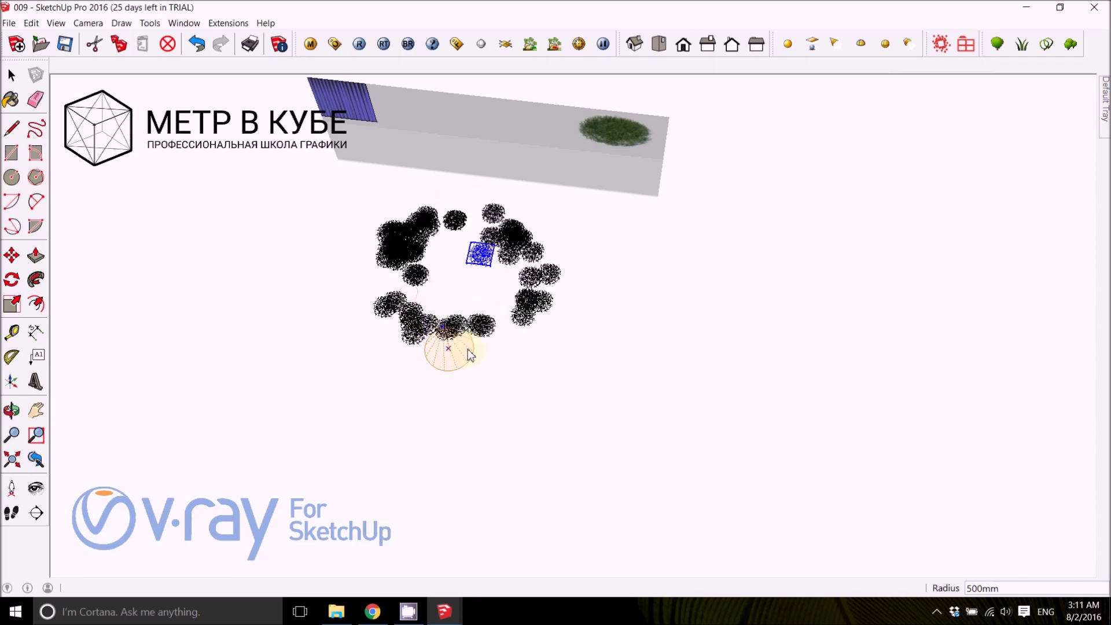
pyautogui.scroll(2, 473, 313)
pyautogui.moveTo(474, 313); pyautogui.dragTo(399, 323, button='middle')
pyautogui.moveTo(399, 322)
pyautogui.mouseDown()
pyautogui.moveTo(422, 272)
pyautogui.moveTo(485, 277)
pyautogui.moveTo(487, 262)
pyautogui.moveTo(384, 239)
pyautogui.moveTo(451, 174)
pyautogui.moveTo(514, 260)
pyautogui.moveTo(473, 243)
pyautogui.moveTo(627, 211)
pyautogui.moveTo(538, 373)
pyautogui.moveTo(322, 174)
pyautogui.moveTo(338, 261)
pyautogui.moveTo(240, 250)
pyautogui.moveTo(446, 123)
pyautogui.moveTo(738, 271)
pyautogui.moveTo(705, 349)
pyautogui.mouseUp()
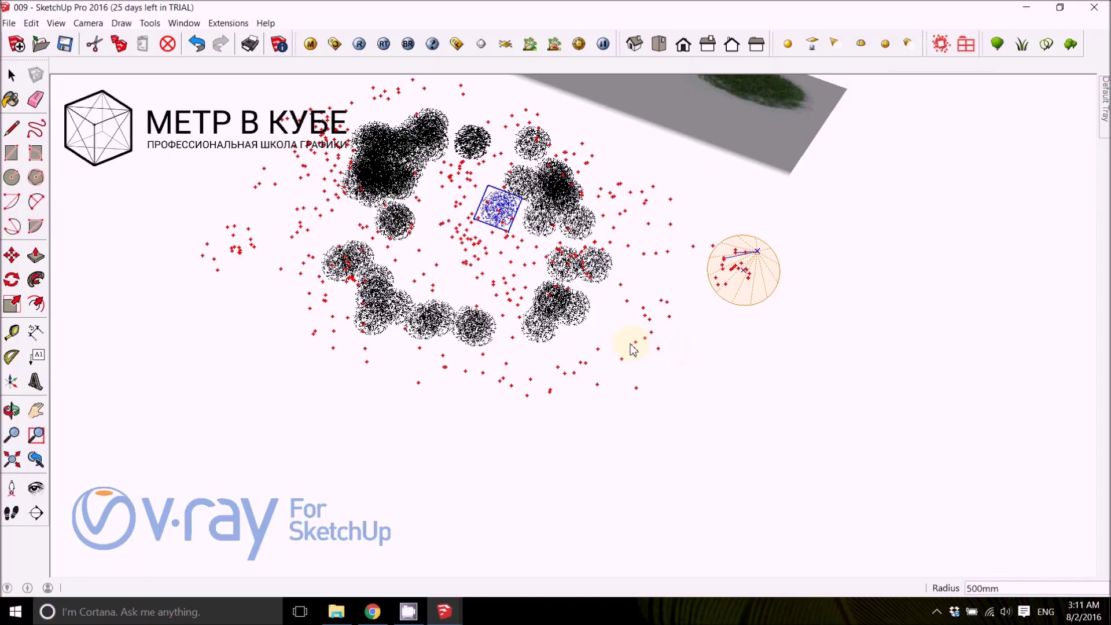
pyautogui.moveTo(632, 348); pyautogui.dragTo(615, 323)
# Step: Inspect the sprayed grass from ground level, stop spraying and select a proxy copy stacked above the others at the patch's edge
pyautogui.moveTo(615, 322)
pyautogui.mouseDown(button='middle')
pyautogui.moveTo(509, 256)
pyautogui.moveTo(429, 327)
pyautogui.moveTo(348, 169)
pyautogui.moveTo(446, 275)
pyautogui.moveTo(411, 219)
pyautogui.moveTo(410, 241)
pyautogui.moveTo(471, 377)
pyautogui.mouseUp(button='middle')
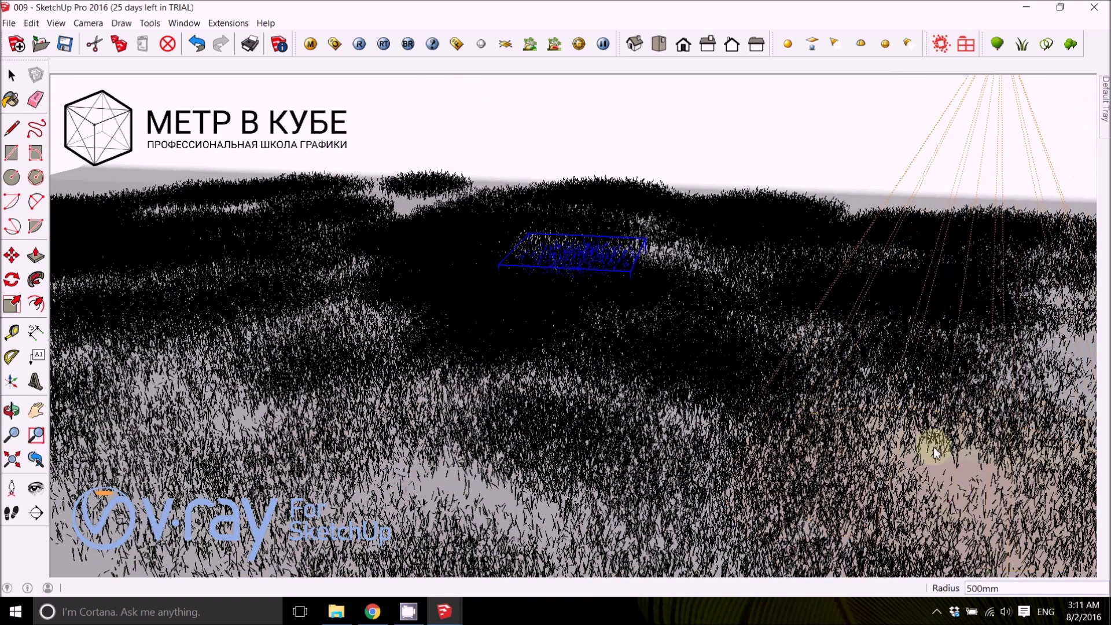
pyautogui.scroll(-5, 936, 452)
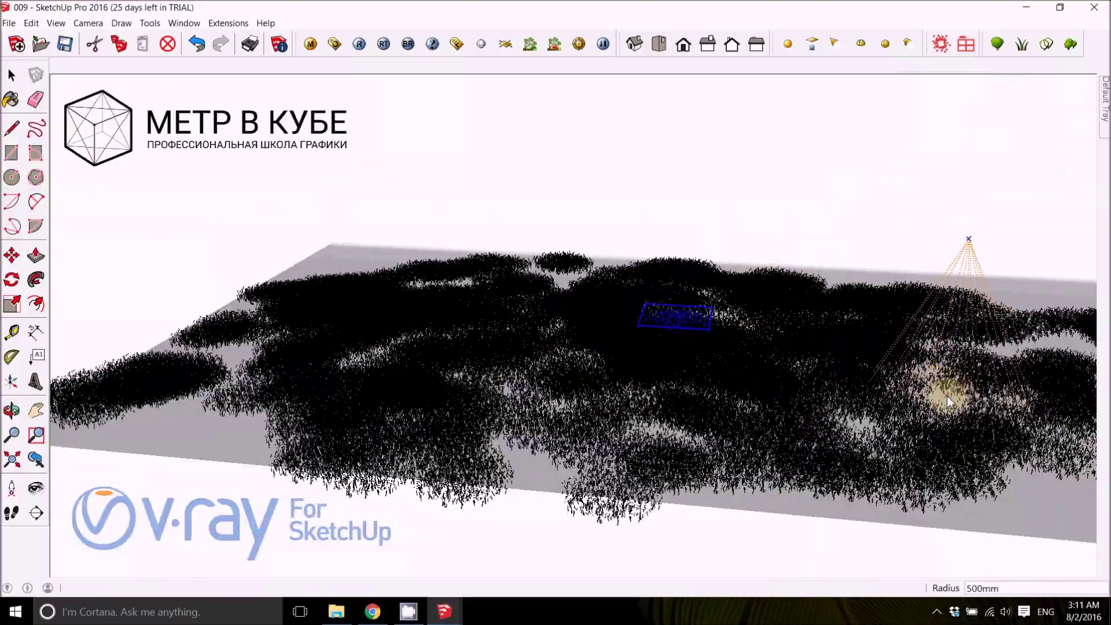
pyautogui.moveTo(811, 377)
pyautogui.mouseDown(button='middle')
pyautogui.moveTo(533, 280)
pyautogui.moveTo(670, 372)
pyautogui.moveTo(388, 350)
pyautogui.moveTo(409, 193)
pyautogui.moveTo(478, 256)
pyautogui.moveTo(513, 193)
pyautogui.moveTo(472, 222)
pyautogui.moveTo(923, 223)
pyautogui.moveTo(930, 241)
pyautogui.moveTo(776, 355)
pyautogui.moveTo(737, 184)
pyautogui.moveTo(689, 161)
pyautogui.mouseUp(button='middle')
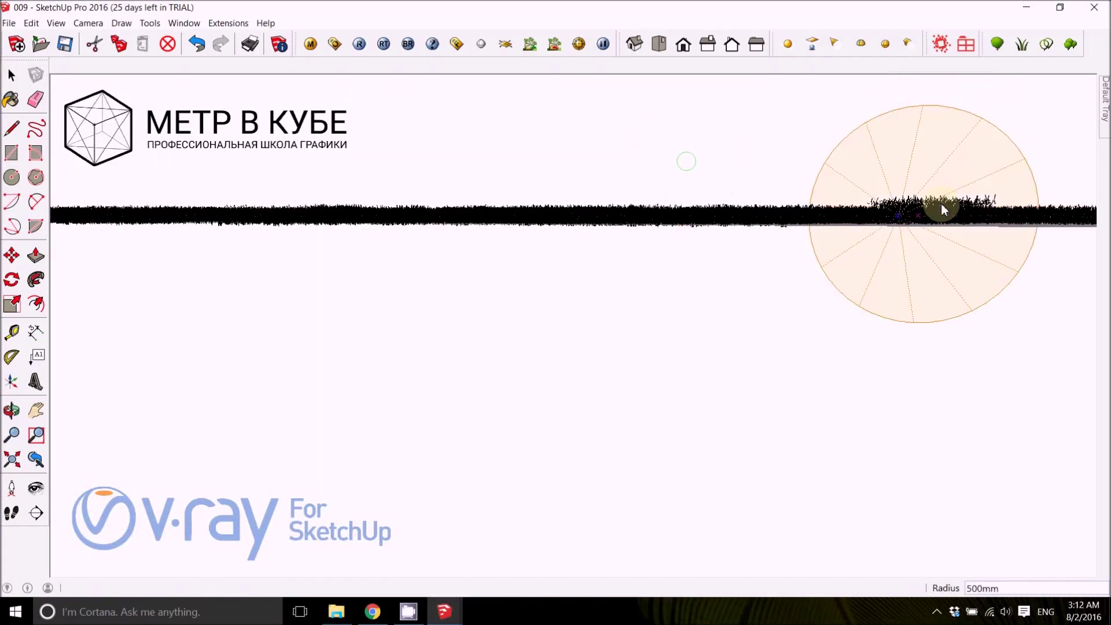
pyautogui.press('space')
pyautogui.moveTo(952, 213)
pyautogui.mouseDown(button='middle')
pyautogui.moveTo(975, 209)
pyautogui.moveTo(813, 238)
pyautogui.moveTo(788, 261)
pyautogui.moveTo(662, 305)
pyautogui.moveTo(794, 330)
pyautogui.moveTo(615, 322)
pyautogui.moveTo(471, 218)
pyautogui.moveTo(1017, 241)
pyautogui.moveTo(949, 248)
pyautogui.moveTo(833, 104)
pyautogui.moveTo(818, 367)
pyautogui.mouseUp(button='middle')
pyautogui.click(950, 248)
pyautogui.scroll(-3, 695, 384)
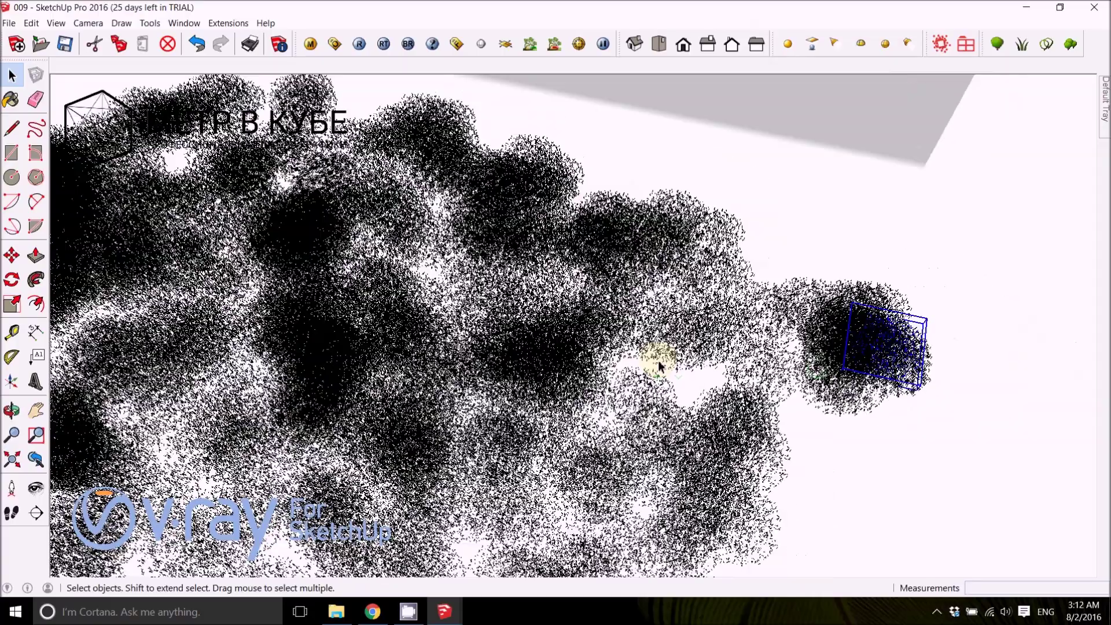
# Step: Render the sprayed grass with V-Ray from a low perspective view, examine the raised clump and close the frame buffer
pyautogui.scroll(-3, 659, 366)
pyautogui.scroll(6, 475, 418)
pyautogui.moveTo(476, 421); pyautogui.dragTo(576, 276, button='middle')
pyautogui.click(360, 44)
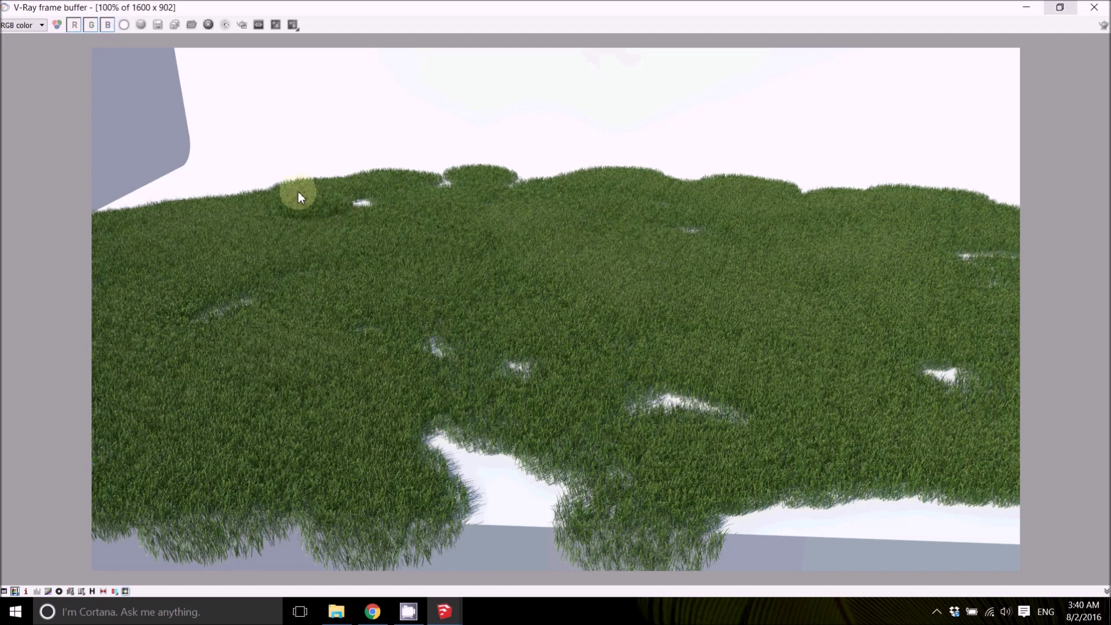
pyautogui.scroll(3, 322, 204)
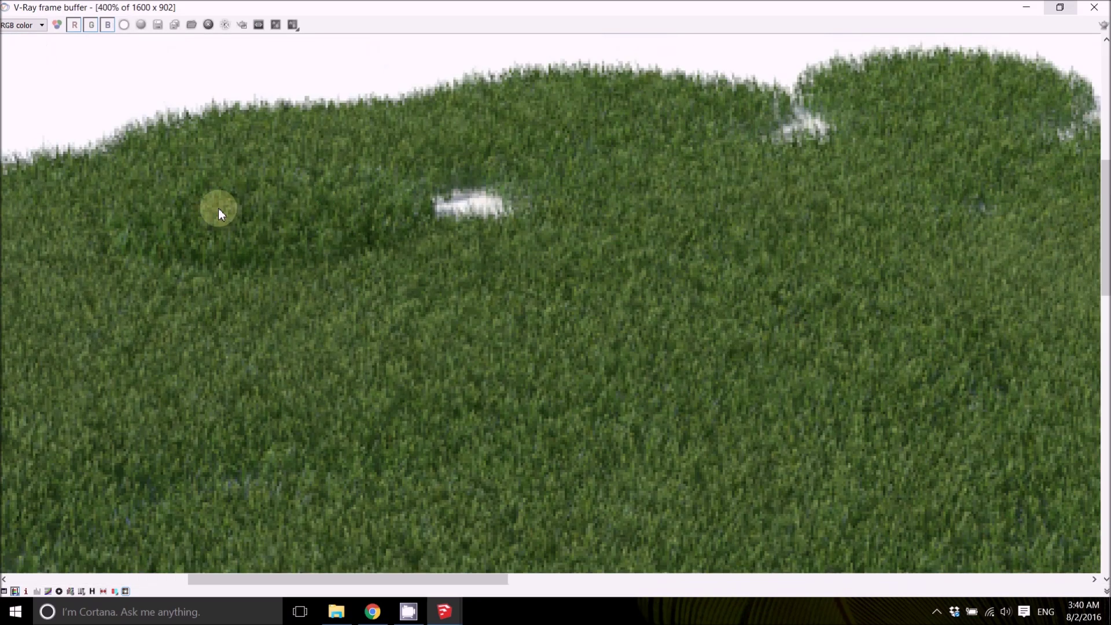
pyautogui.click(1094, 7)
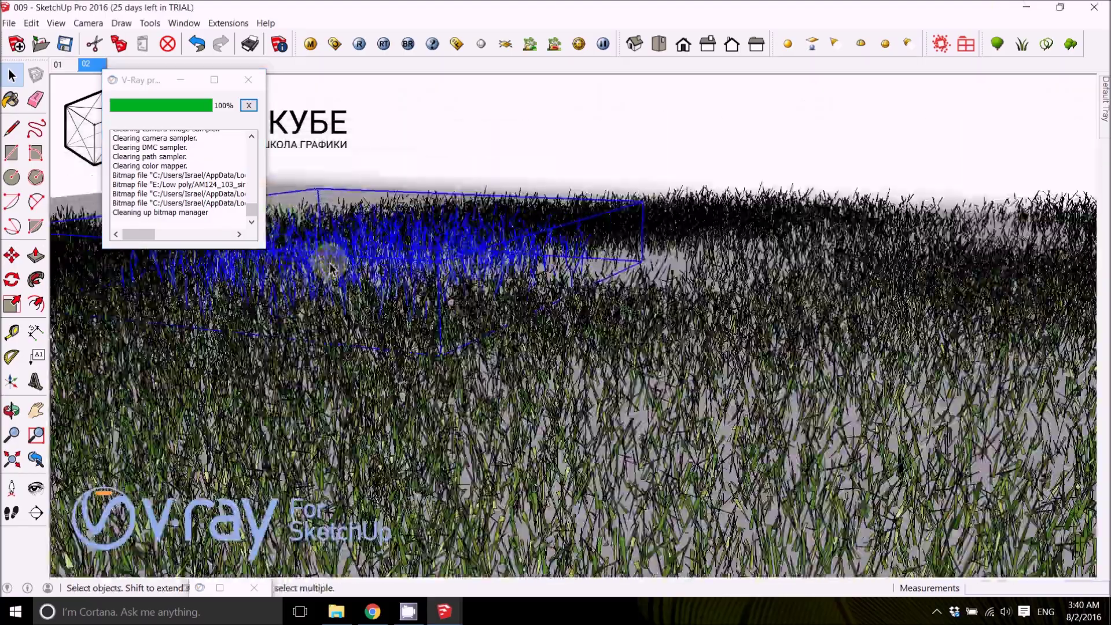
# Step: Delete the selected raised grass proxy overlapping the others
pyautogui.scroll(3, 275, 232)
pyautogui.moveTo(274, 232)
pyautogui.mouseDown(button='middle')
pyautogui.moveTo(463, 301)
pyautogui.moveTo(584, 293)
pyautogui.mouseUp(button='middle')
pyautogui.moveTo(665, 301)
pyautogui.mouseDown(button='middle')
pyautogui.moveTo(689, 301)
pyautogui.moveTo(560, 339)
pyautogui.moveTo(555, 368)
pyautogui.mouseUp(button='middle')
pyautogui.press('Delete')
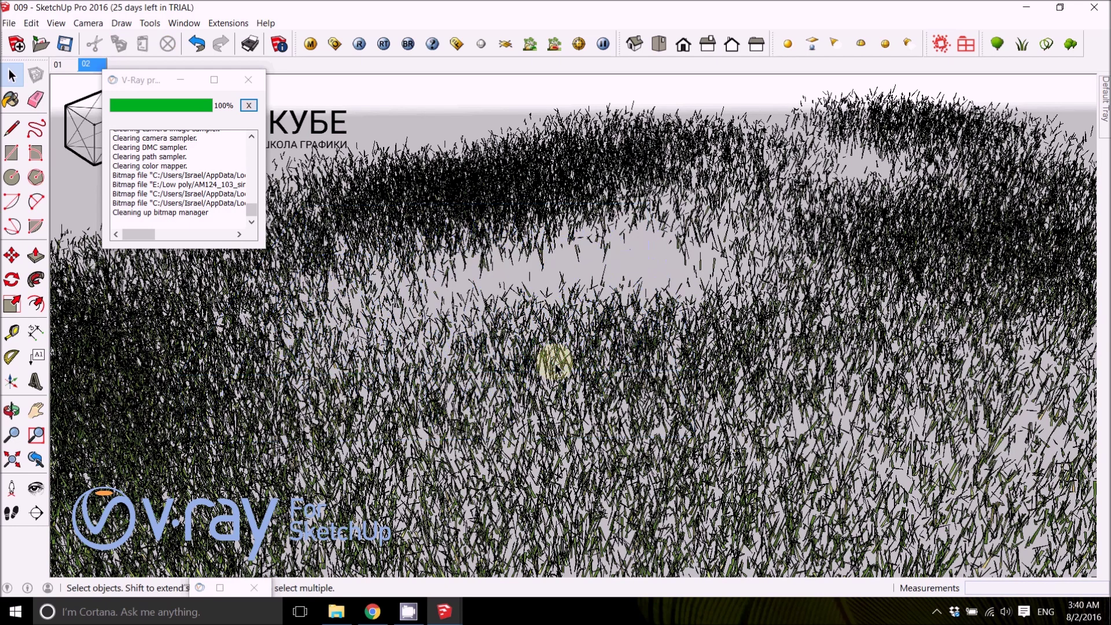
# Step: Reopen the V-Ray render and examine the whole grass field for uneven coverage
pyautogui.click(218, 588)
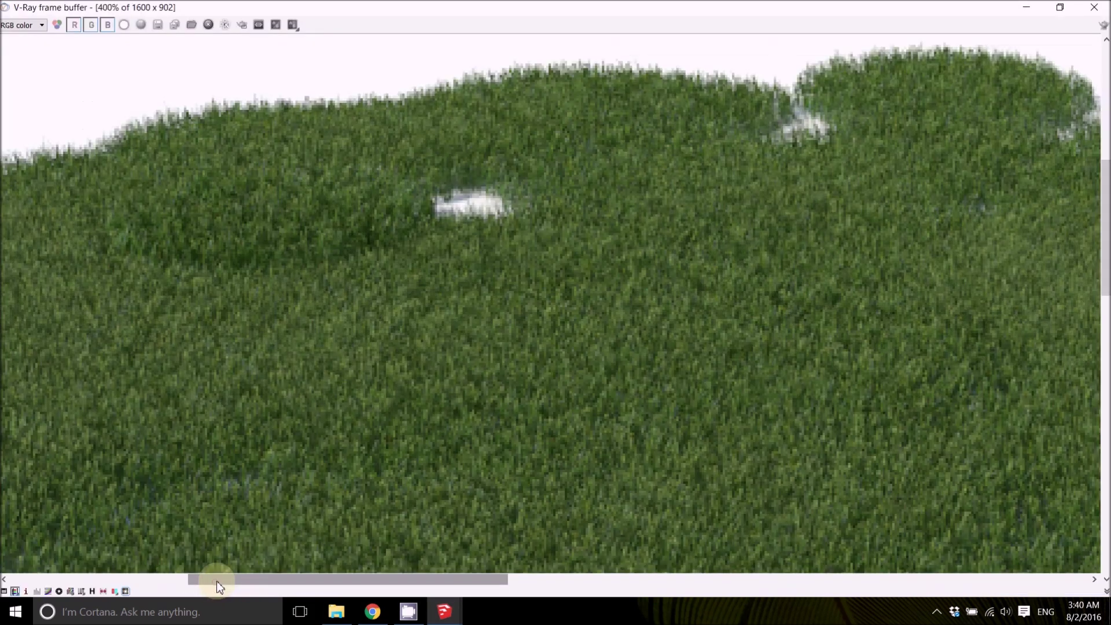
pyautogui.scroll(-2, 444, 391)
pyautogui.scroll(1, 461, 390)
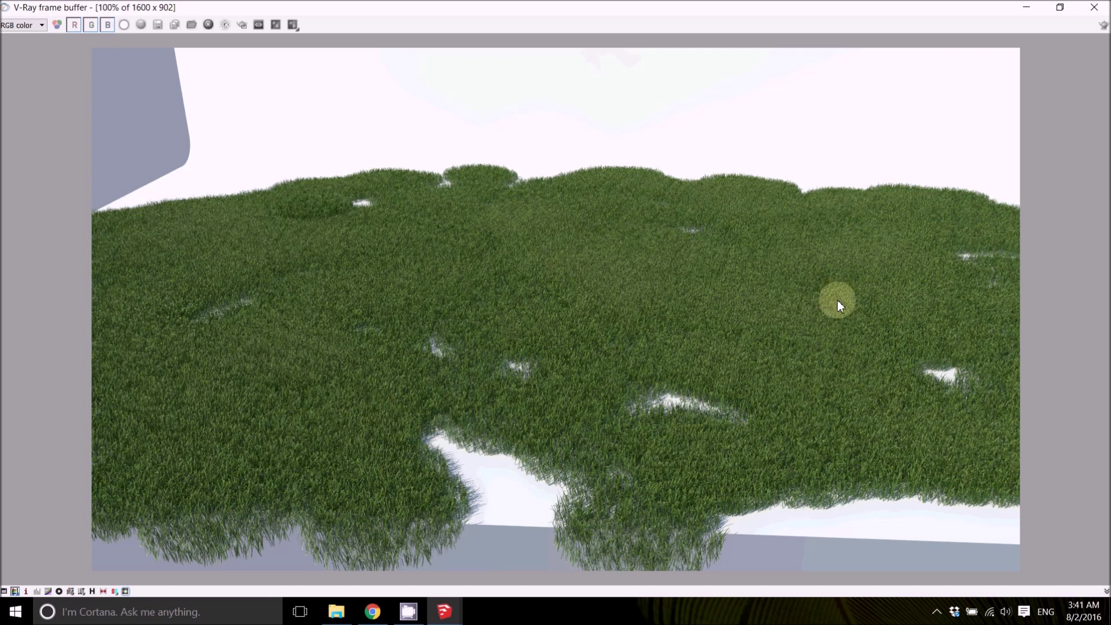
pyautogui.click(1026, 7)
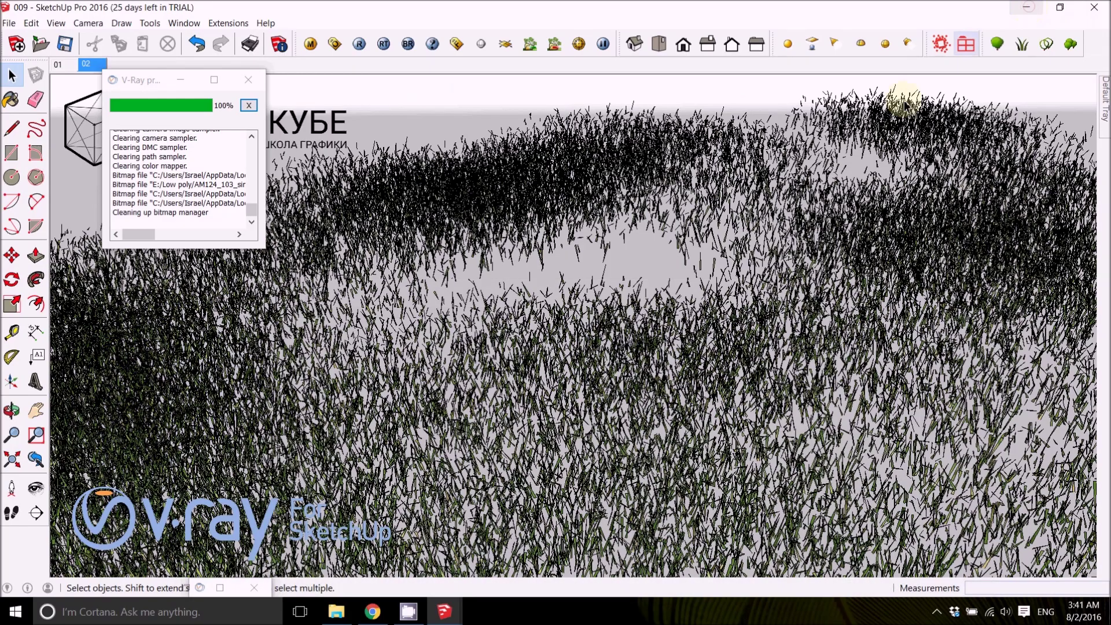
# Step: Select all the sprayed grass proxy copies in the patch
pyautogui.scroll(-6, 638, 242)
pyautogui.moveTo(608, 218); pyautogui.dragTo(602, 284, button='middle')
pyautogui.scroll(-3, 602, 283)
pyautogui.moveTo(918, 255); pyautogui.dragTo(718, 273, button='middle')
pyautogui.click(922, 230)
pyautogui.moveTo(349, 158); pyautogui.dragTo(1069, 467)
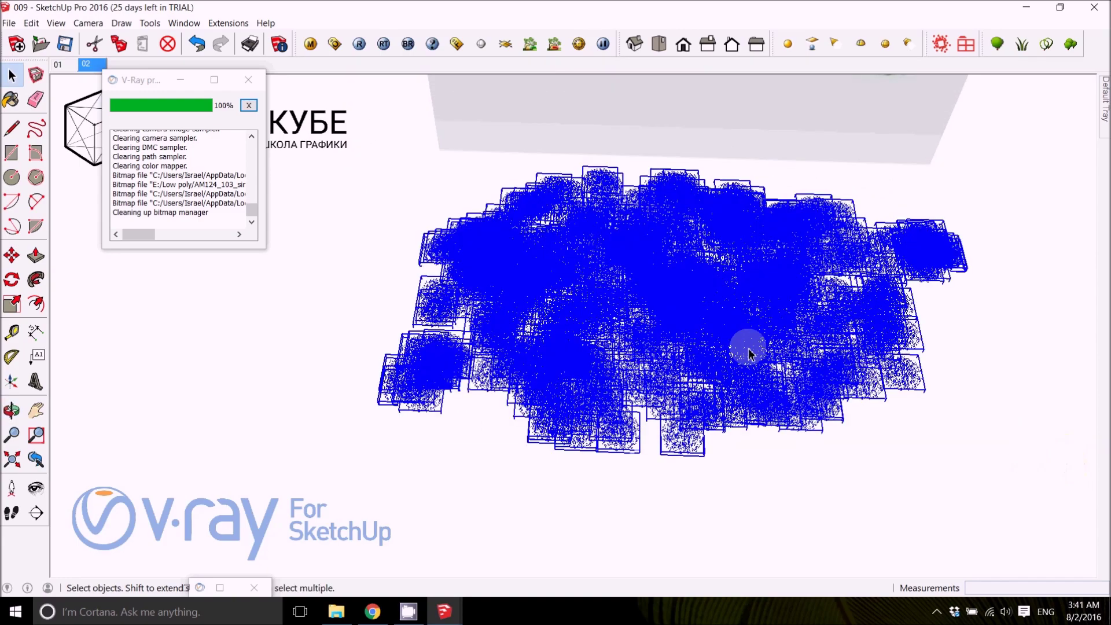
pyautogui.moveTo(744, 347); pyautogui.dragTo(539, 225, button='middle')
pyautogui.scroll(-5, 539, 229)
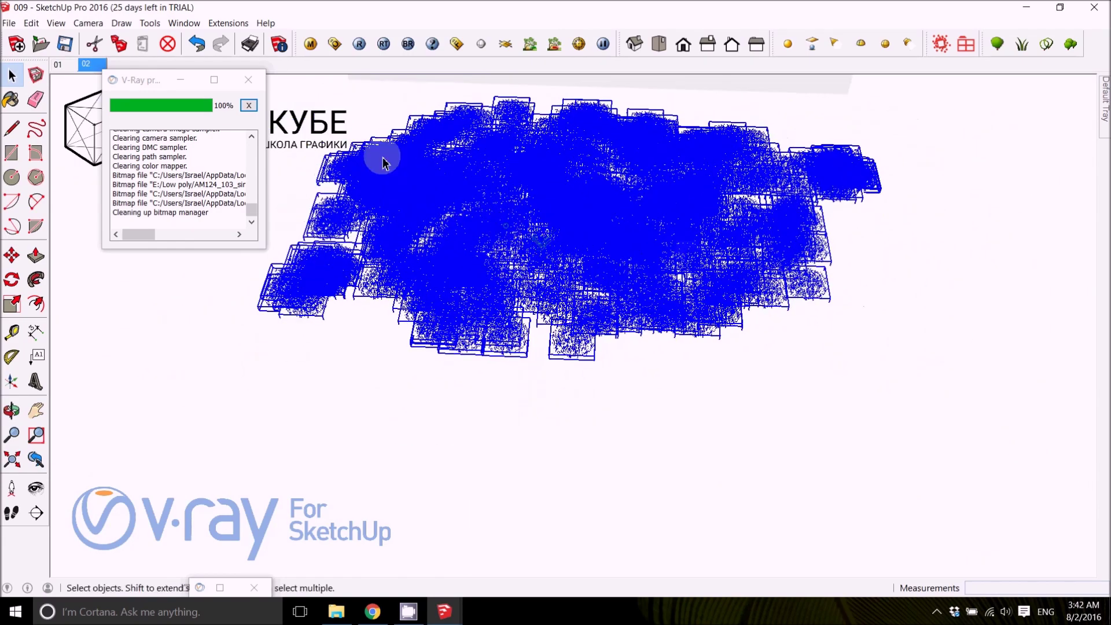
# Step: Start Scale and Rotate Randomly from Chris Fullmer Tools on the selected copies and set scaling about Comp. Base
pyautogui.click(228, 22)
pyautogui.moveTo(263, 72)
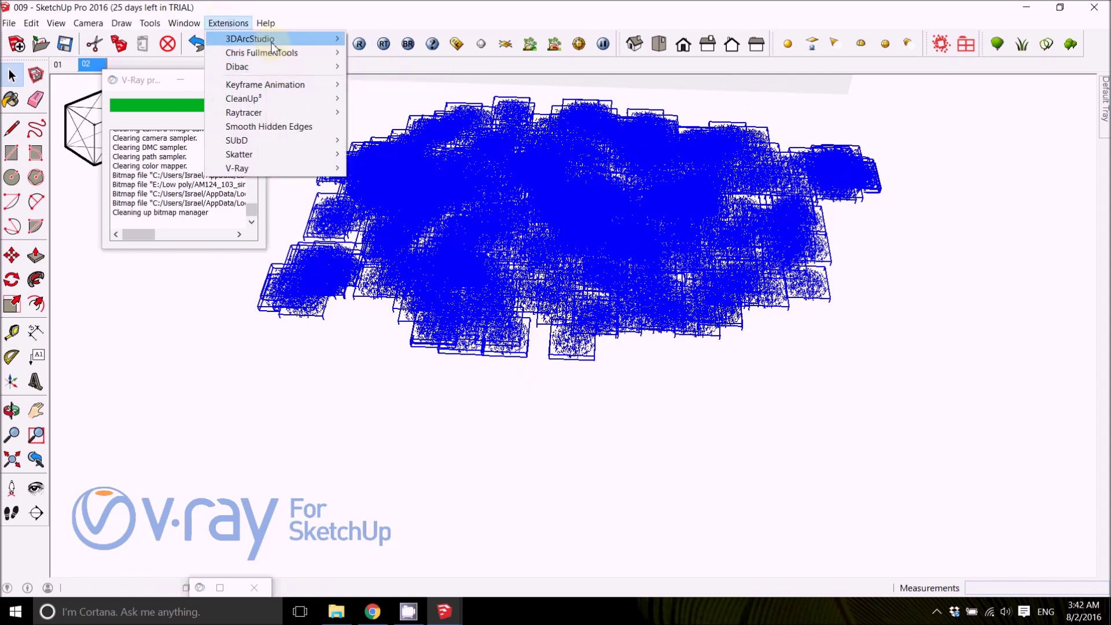
pyautogui.moveTo(272, 46)
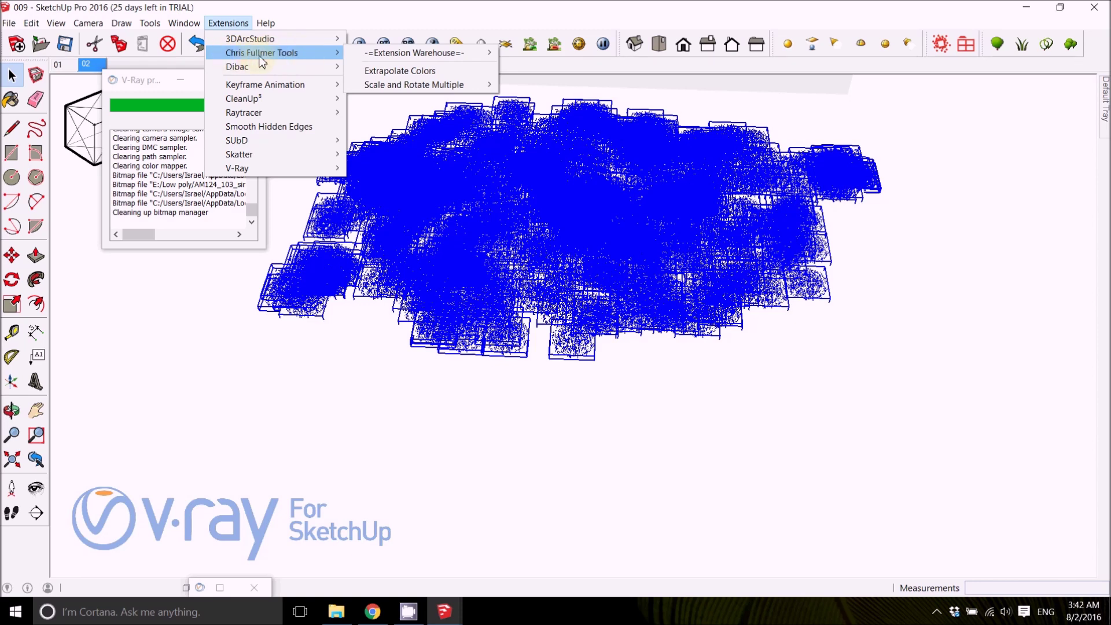
pyautogui.moveTo(408, 87)
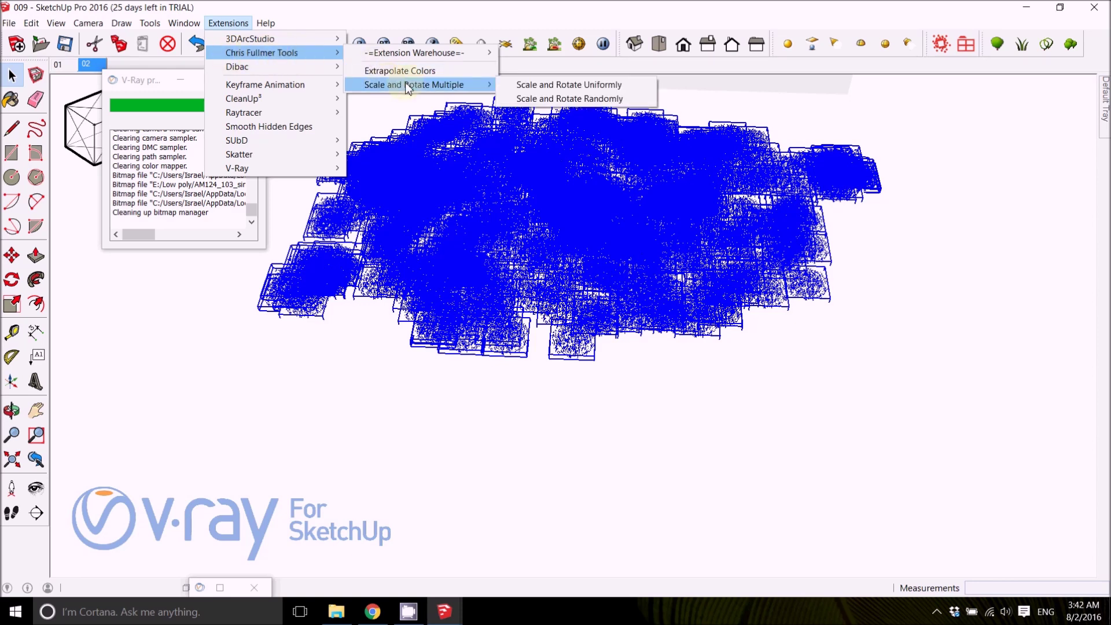
pyautogui.click(562, 100)
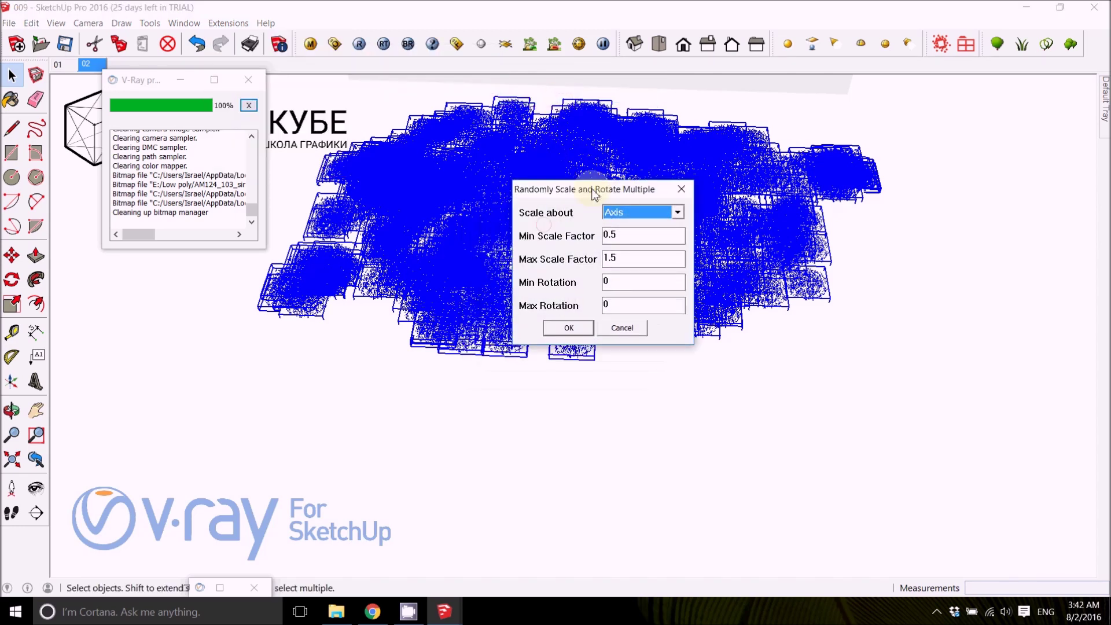
pyautogui.moveTo(595, 193); pyautogui.dragTo(599, 190)
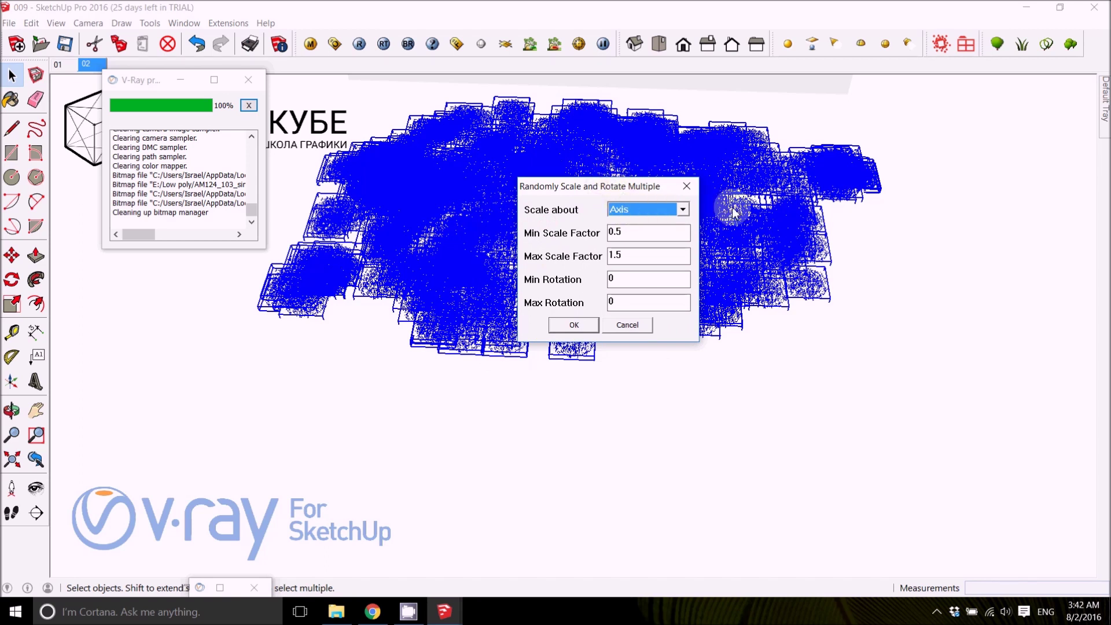
pyautogui.click(636, 210)
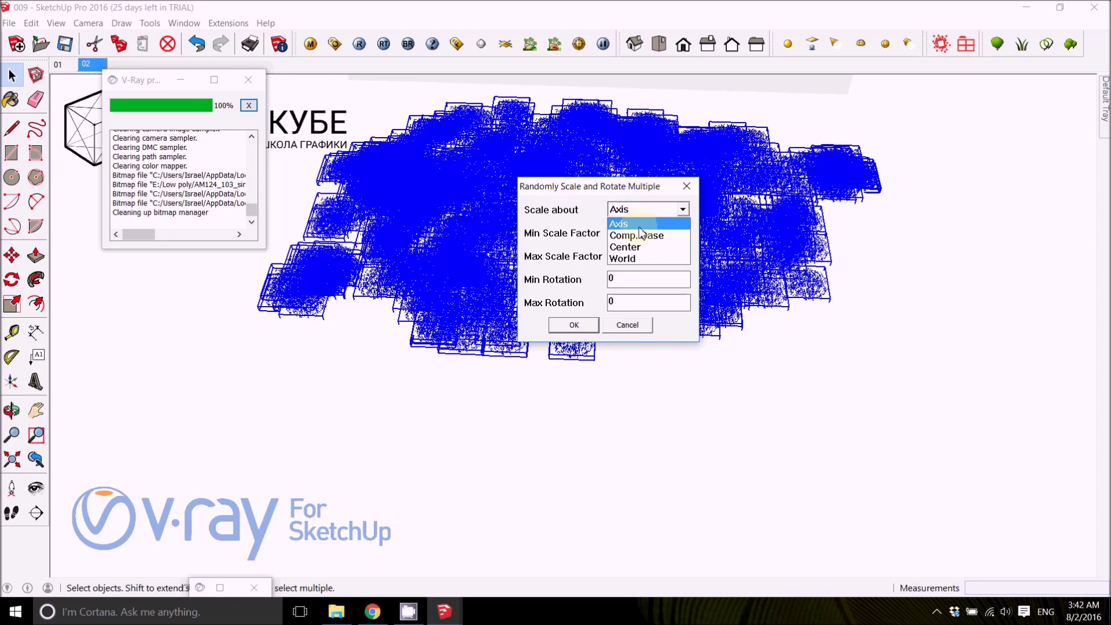
pyautogui.click(638, 237)
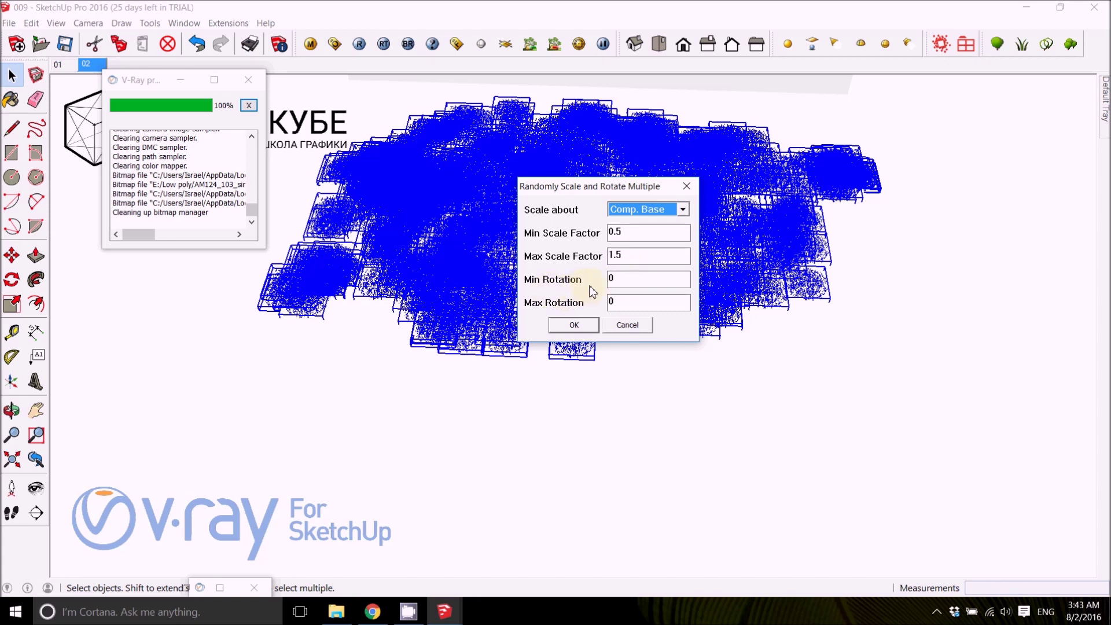
# Step: Set the minimum rotation to 5, enter a maximum rotation, and apply the random scaling and rotation to the grass copies
pyautogui.moveTo(628, 282); pyautogui.dragTo(610, 281)
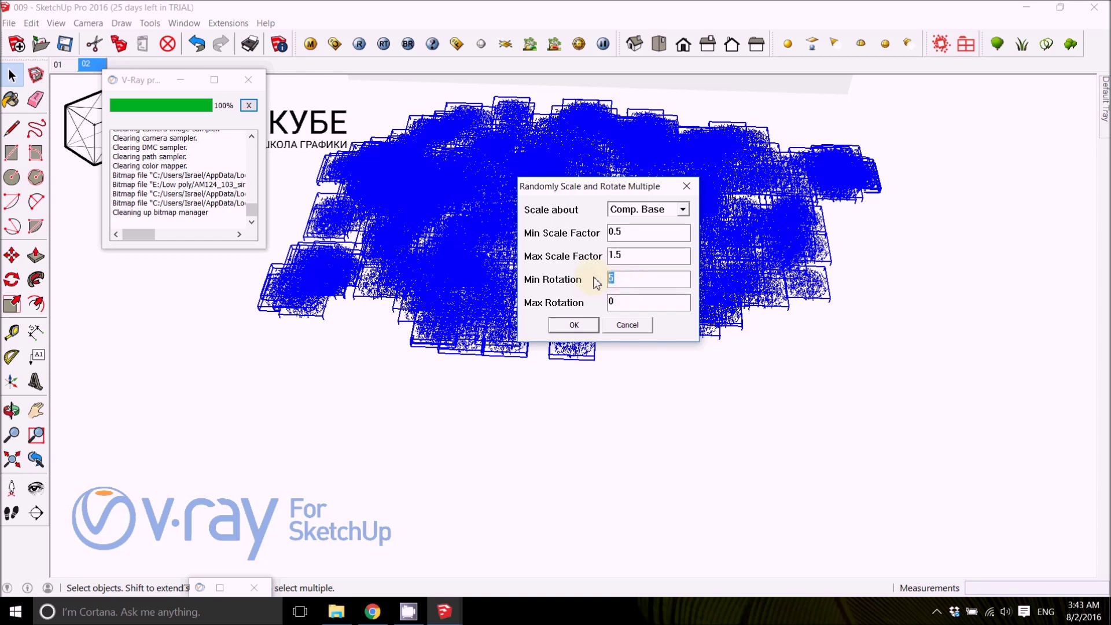
pyautogui.moveTo(629, 308); pyautogui.dragTo(589, 309)
pyautogui.click(573, 323)
pyautogui.moveTo(582, 301); pyautogui.dragTo(955, 407, button='middle')
pyautogui.moveTo(498, 223); pyautogui.dragTo(434, 295, button='middle')
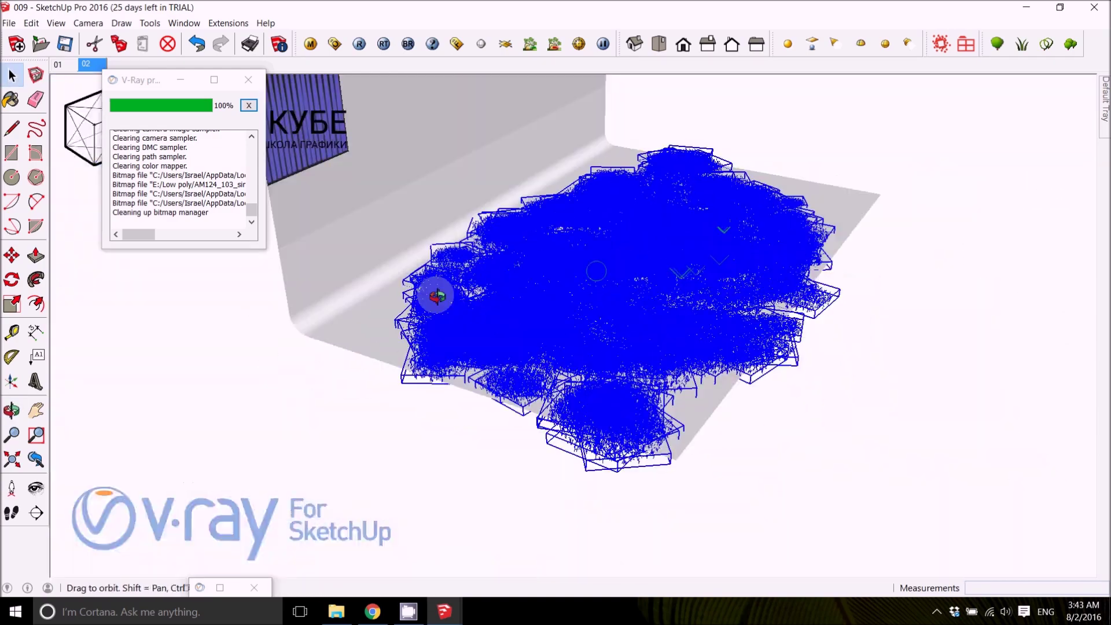
pyautogui.scroll(5, 596, 293)
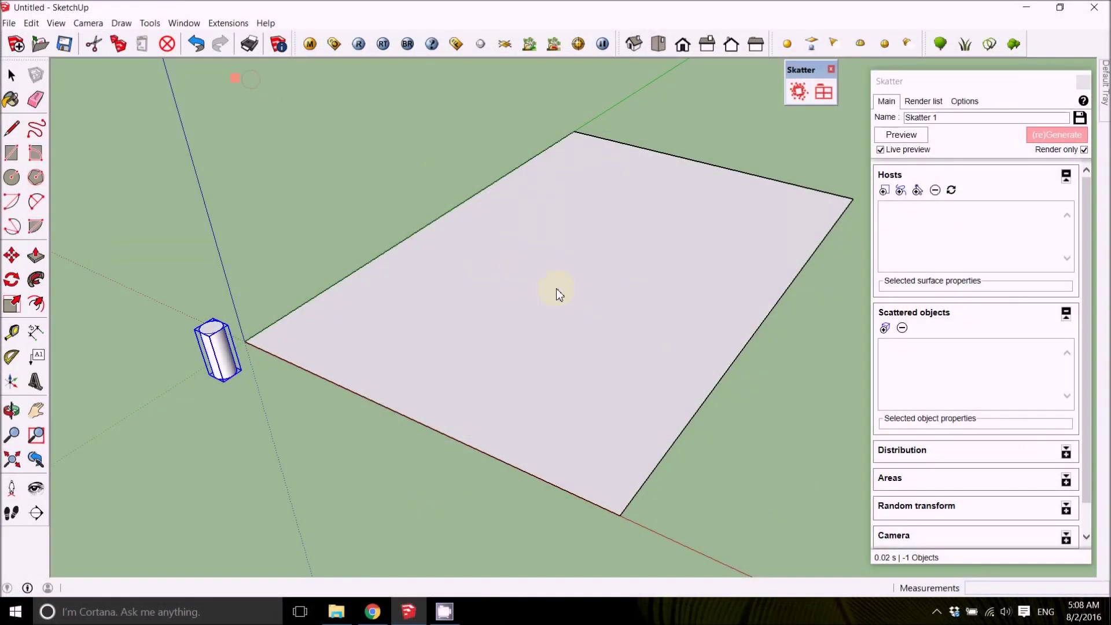
# Step: Close the Skatter window and examine the rectangular surface and the cylinder group prepared for scattering
pyautogui.moveTo(557, 288)
pyautogui.mouseDown()
pyautogui.moveTo(504, 291)
pyautogui.moveTo(551, 278)
pyautogui.mouseUp()
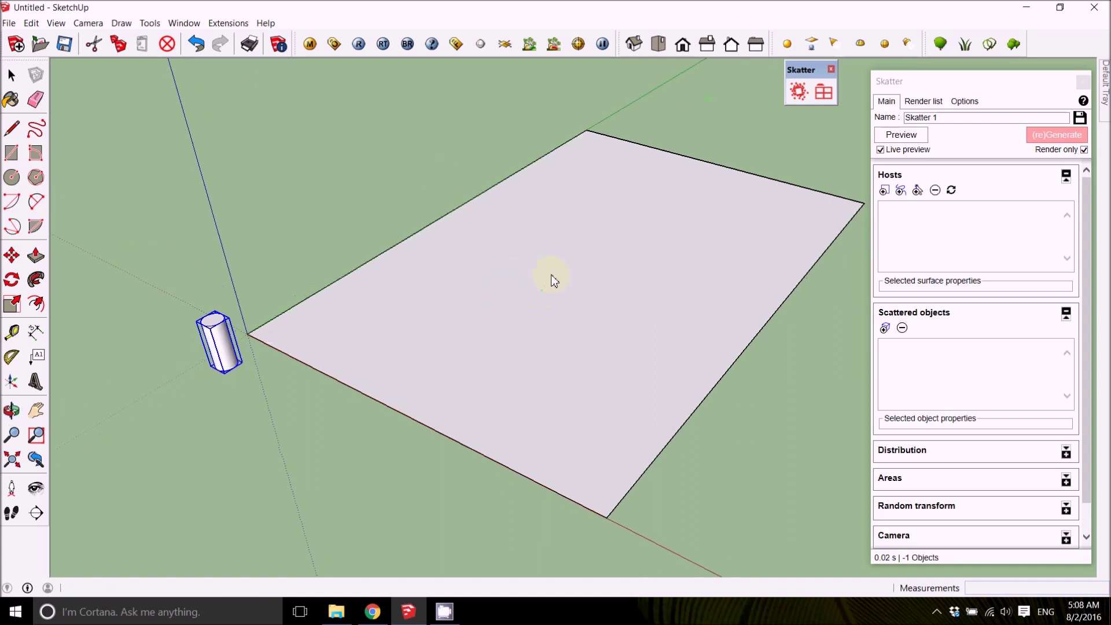
pyautogui.click(1086, 91)
pyautogui.moveTo(868, 116); pyautogui.dragTo(751, 196)
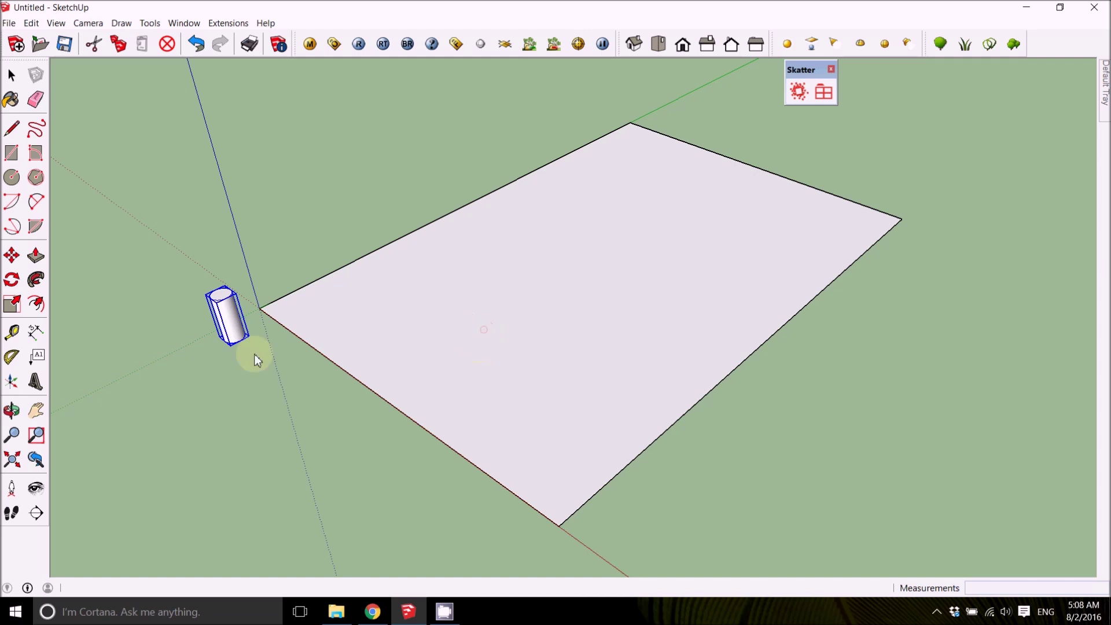
pyautogui.click(12, 75)
pyautogui.doubleClick(379, 364)
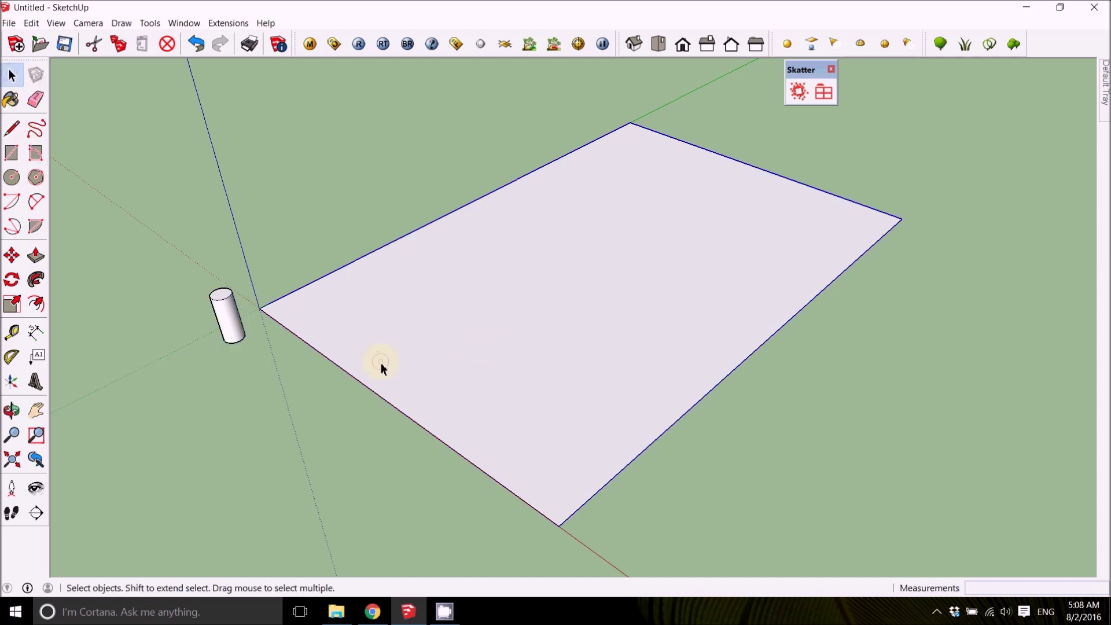
pyautogui.moveTo(466, 344); pyautogui.dragTo(360, 369, button='middle')
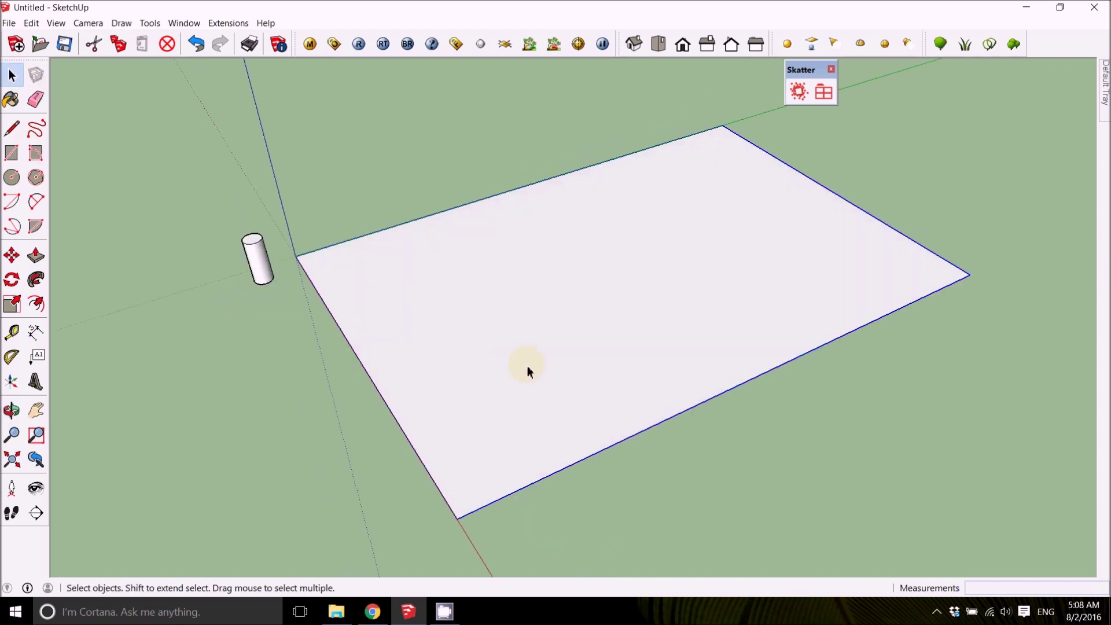
pyautogui.moveTo(506, 414); pyautogui.dragTo(471, 424, button='middle')
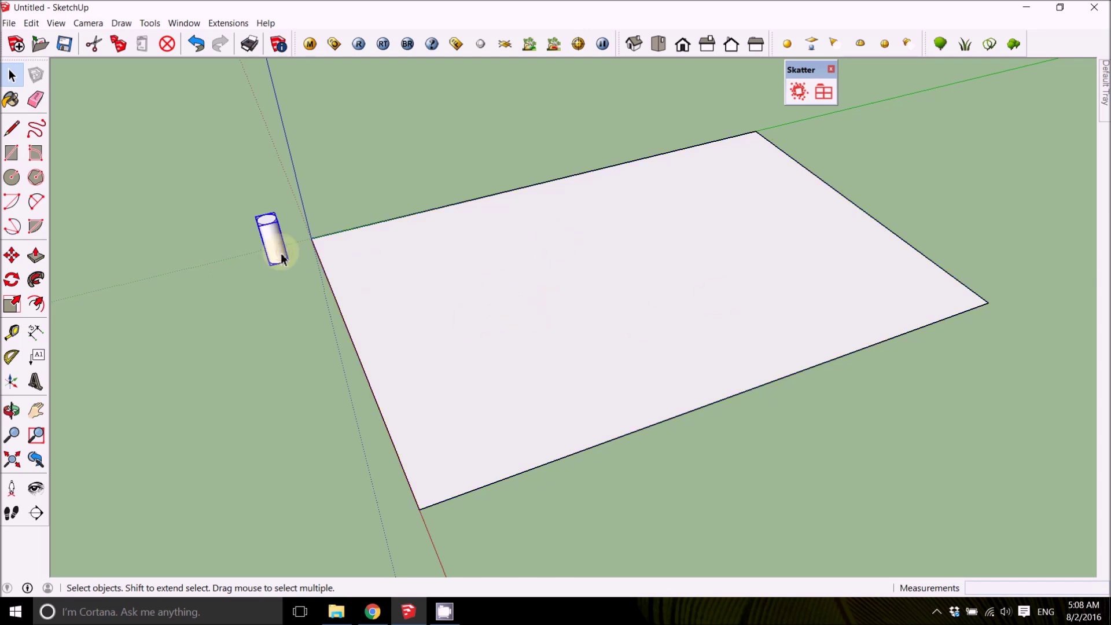
pyautogui.click(267, 239)
pyautogui.scroll(2, 268, 243)
pyautogui.scroll(-2, 269, 246)
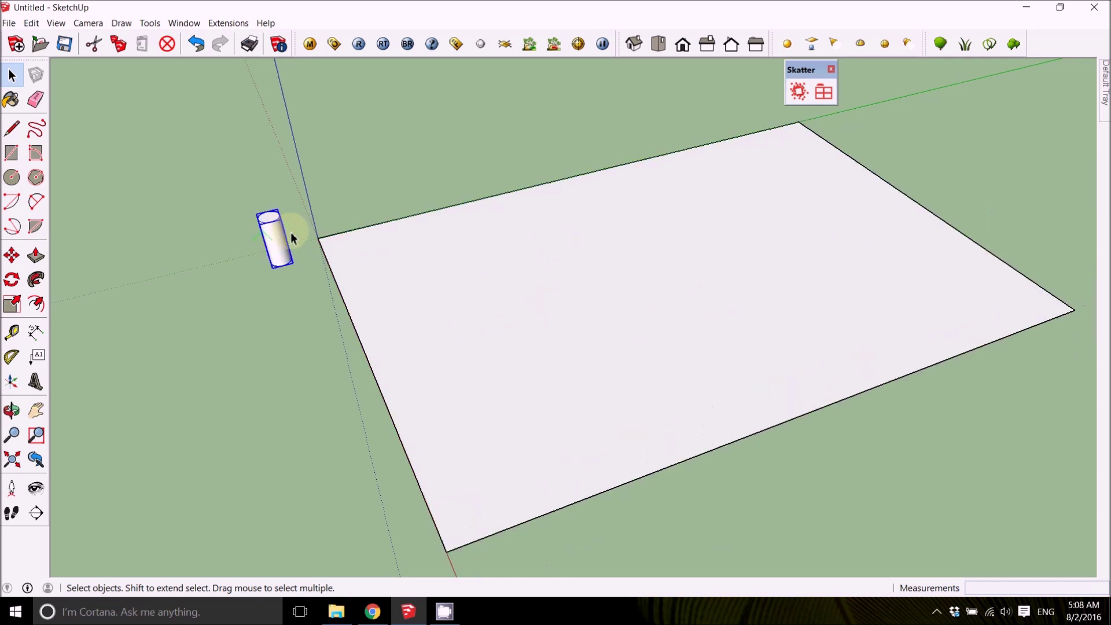
# Step: Start a new Skatter composition and add the rectangular surface group as its host
pyautogui.click(798, 91)
pyautogui.scroll(-3, 581, 263)
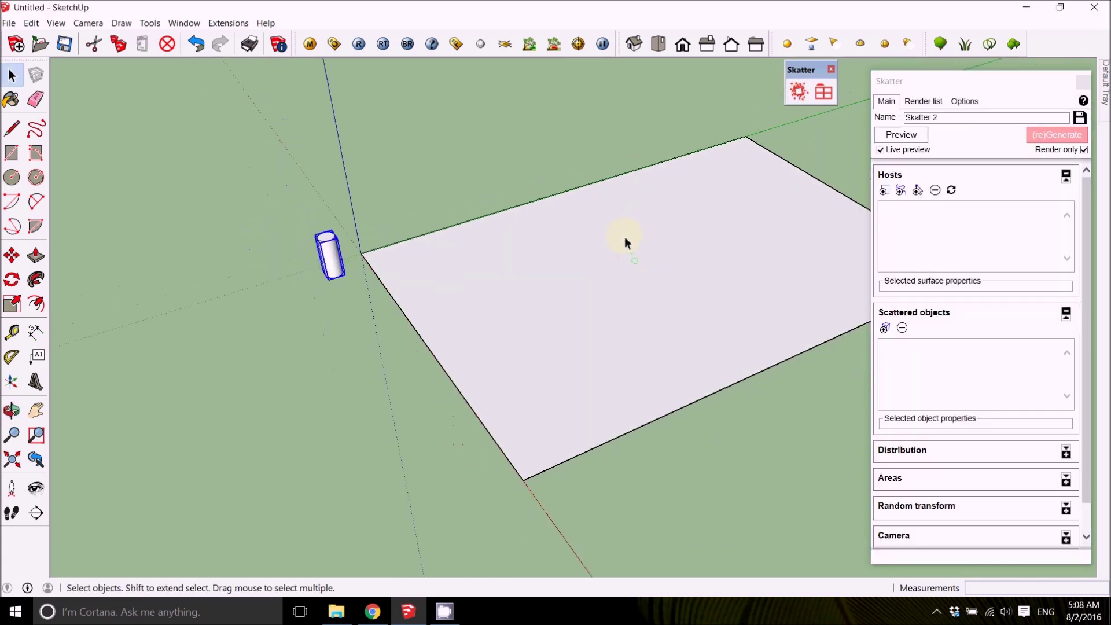
pyautogui.doubleClick(776, 313)
pyautogui.click(884, 190)
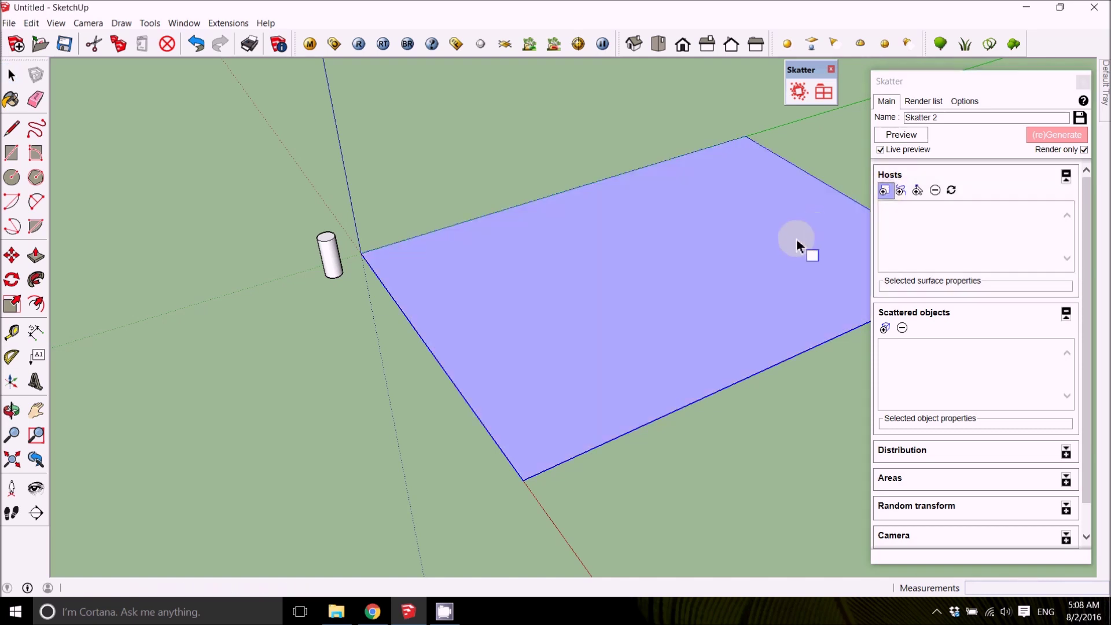
pyautogui.click(628, 265)
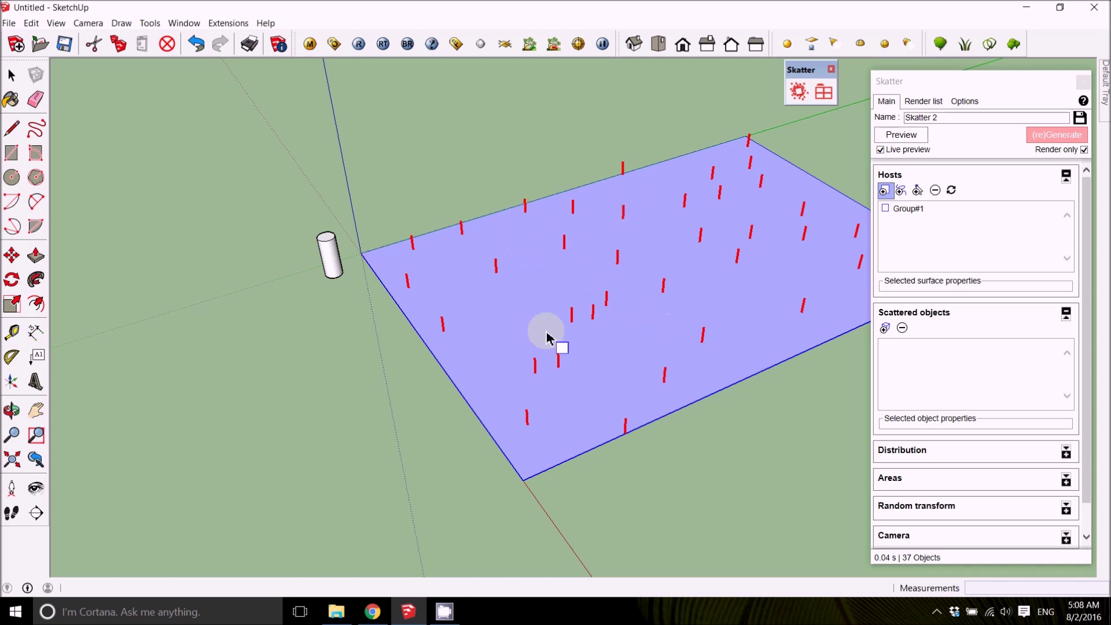
# Step: Add the cylinder group beside the surface as the scattered object
pyautogui.click(885, 328)
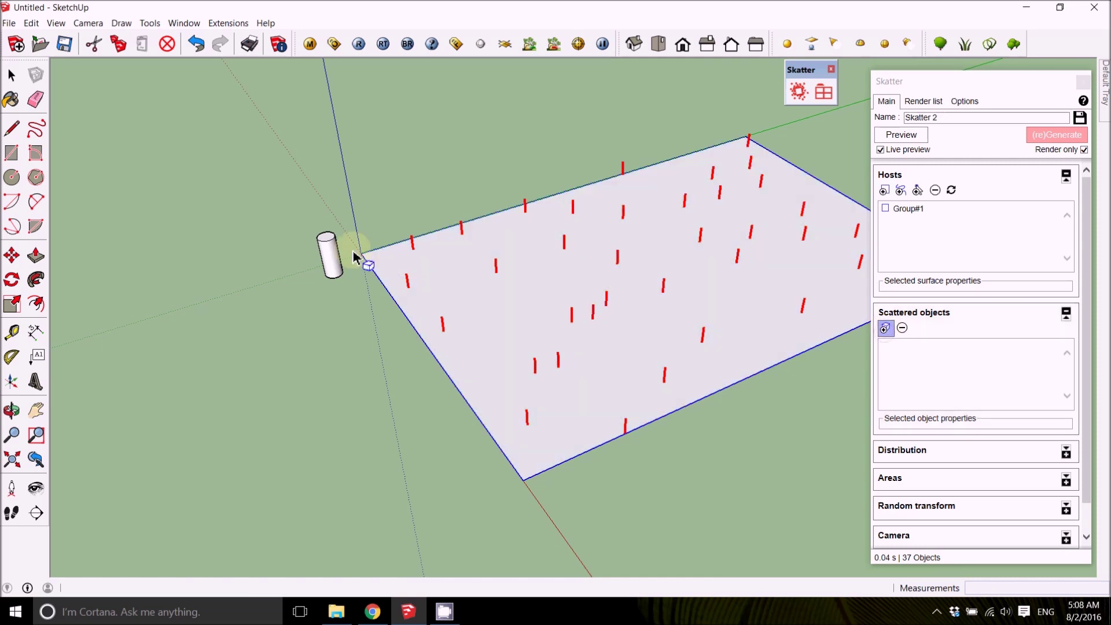
pyautogui.click(334, 255)
pyautogui.moveTo(488, 308); pyautogui.dragTo(762, 228, button='middle')
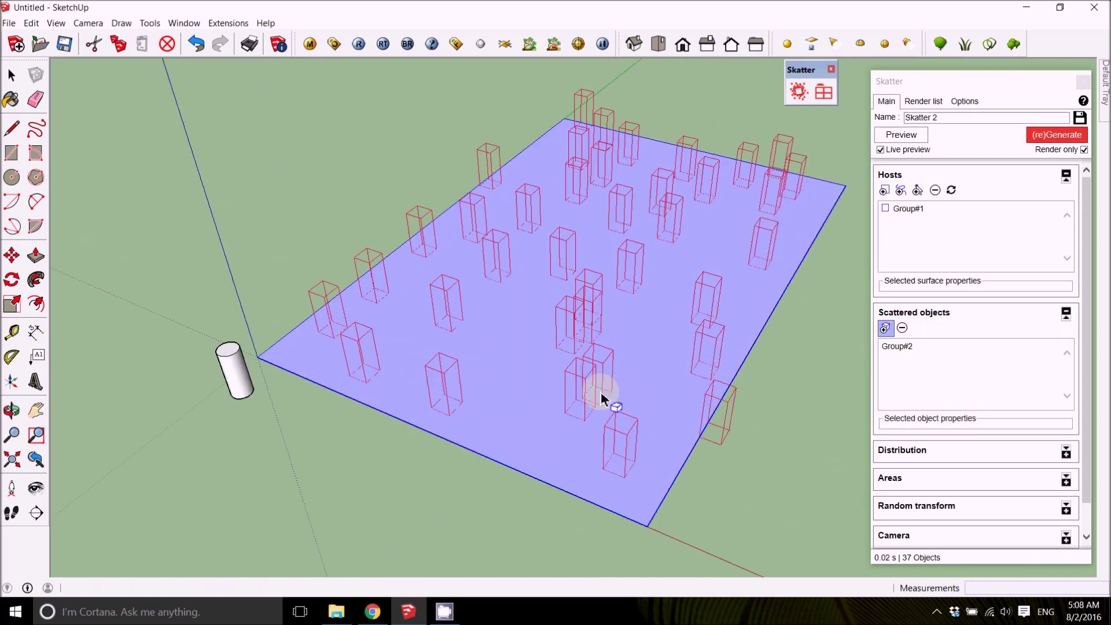
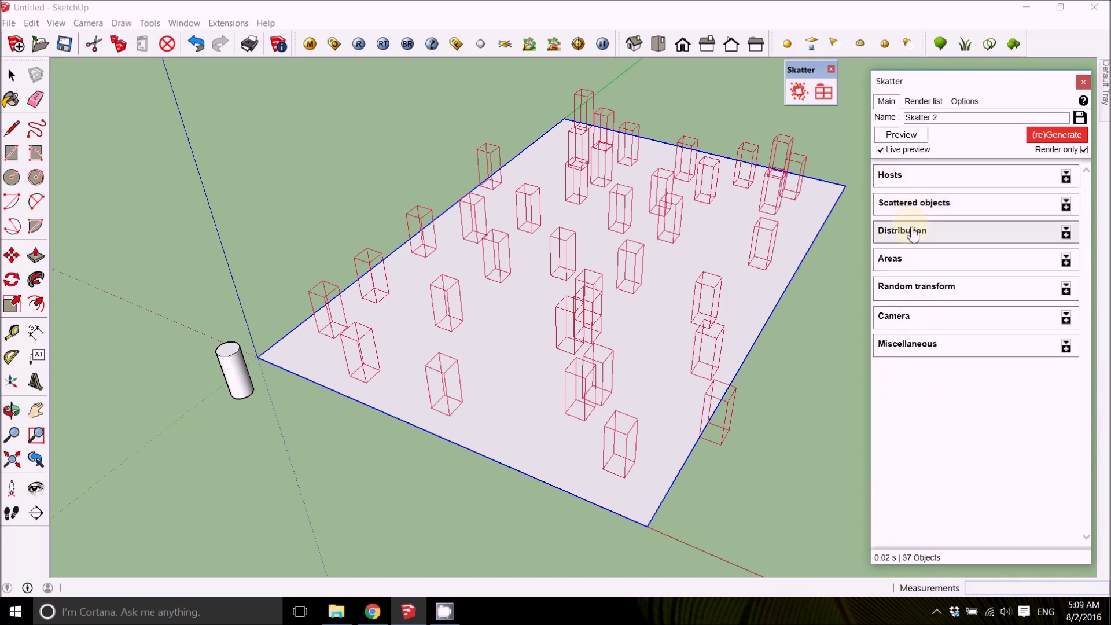
# Step: Set Spacing X of the uniform distribution to 2 and review the available distribution types
pyautogui.click(914, 233)
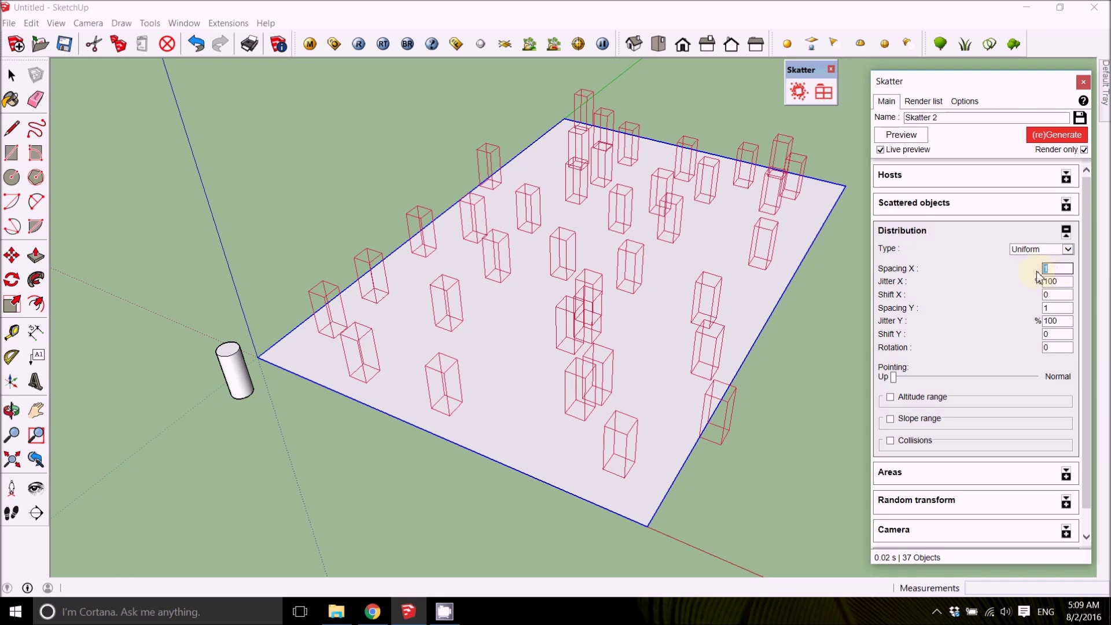
pyautogui.write('5')
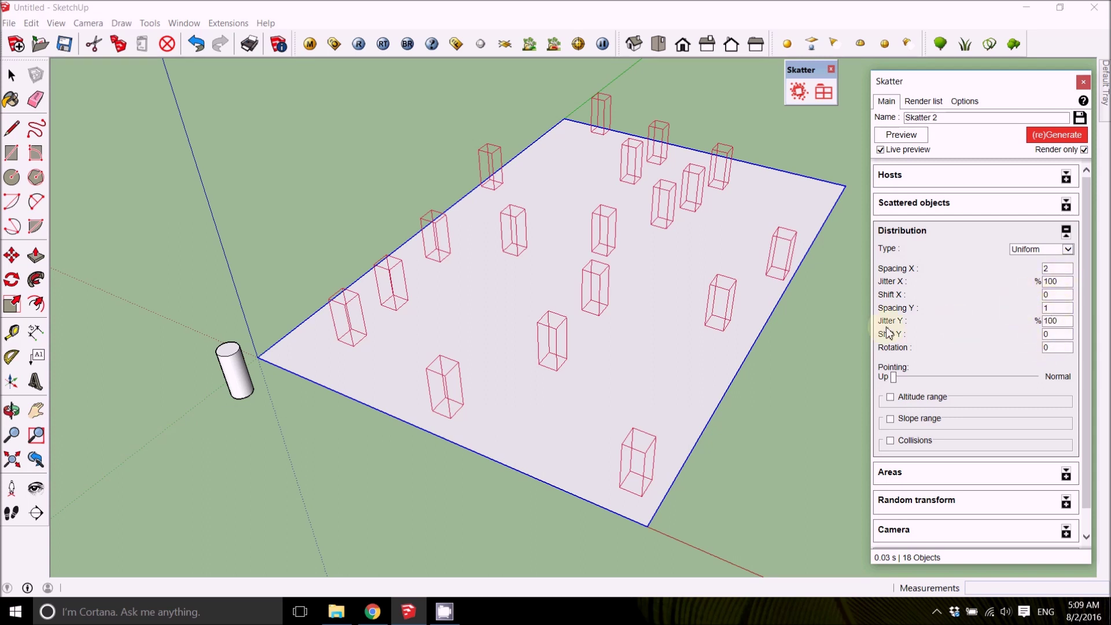
pyautogui.click(1066, 249)
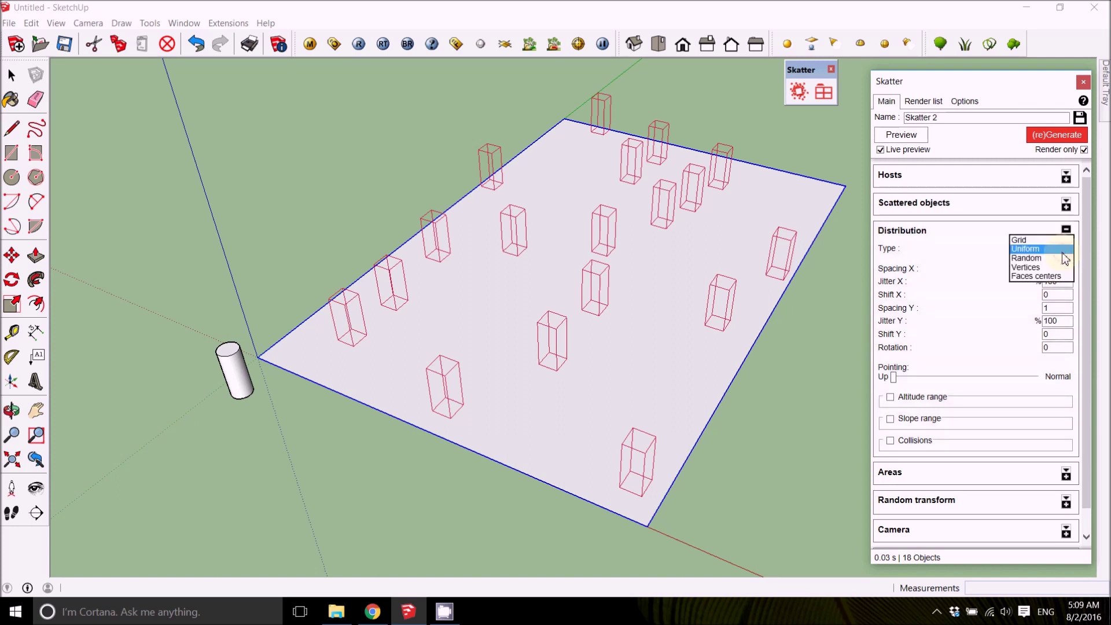
pyautogui.click(1024, 235)
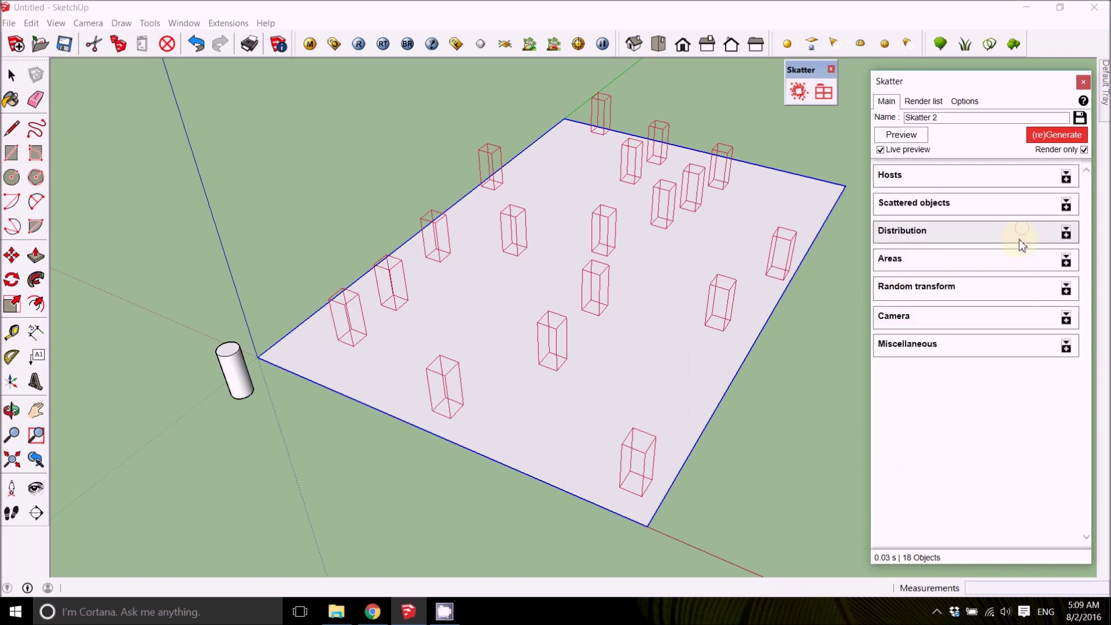
pyautogui.click(1018, 235)
pyautogui.click(1016, 238)
# Step: Add a paint area to the scatter and set its brush radius to .5
pyautogui.click(973, 266)
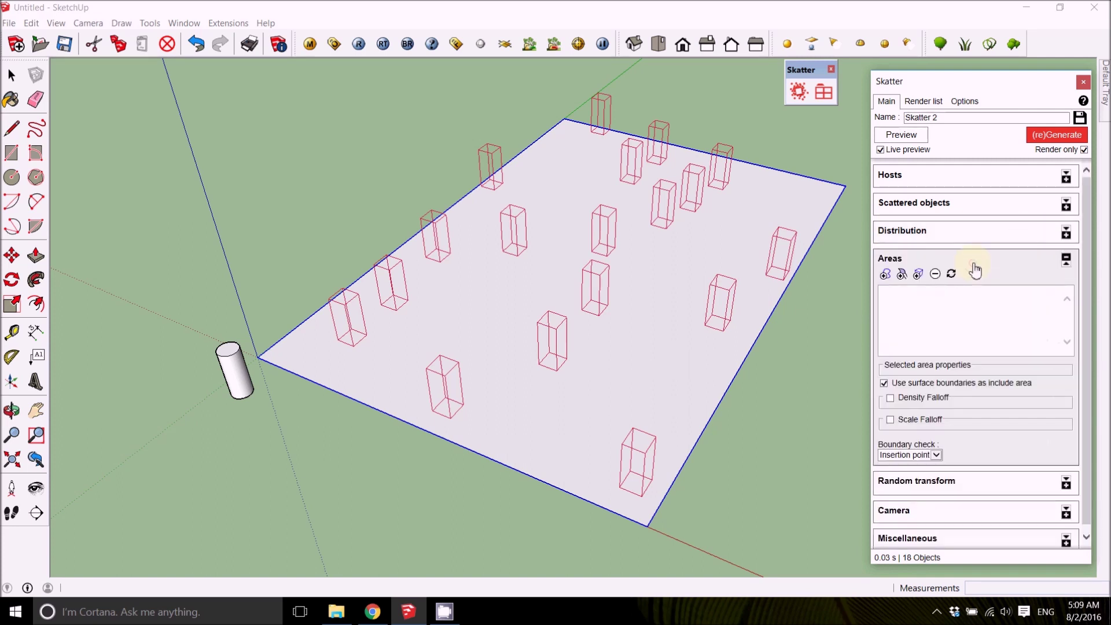
pyautogui.click(903, 279)
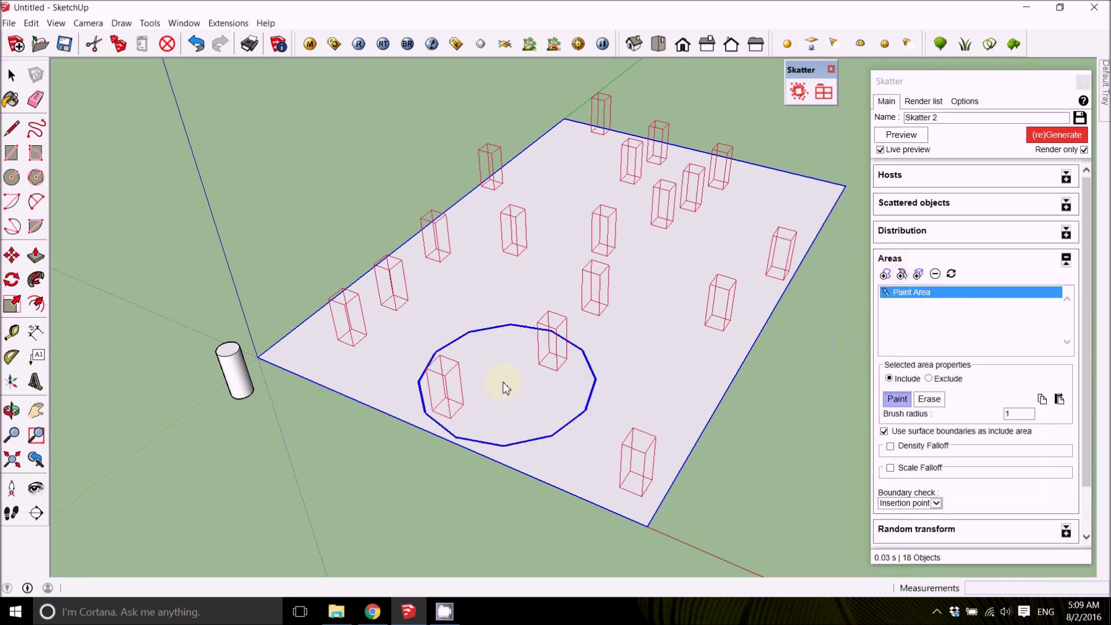
pyautogui.click(1006, 414)
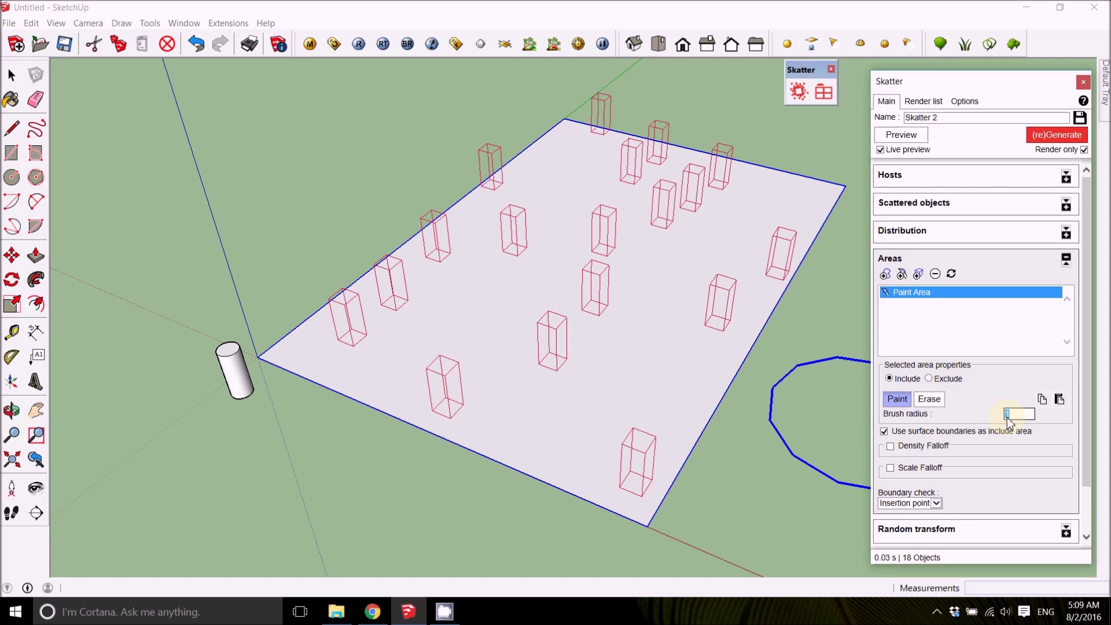
pyautogui.write('.5')
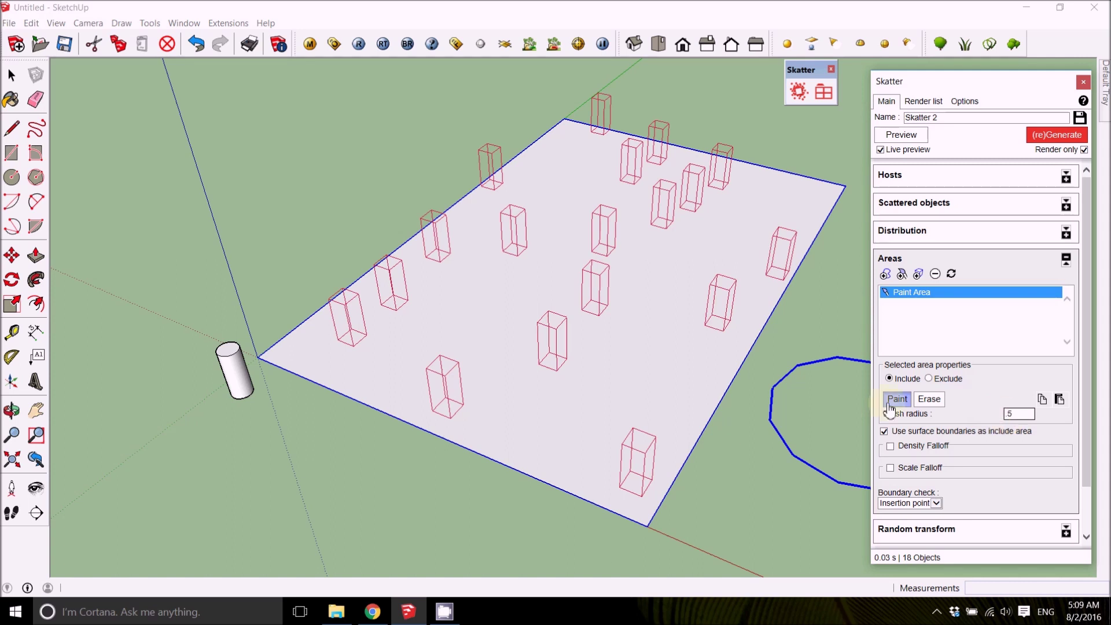
# Step: Paint a winding strip lengthwise across the surface and set the painted area to Exclude
pyautogui.moveTo(361, 464)
pyautogui.mouseDown()
pyautogui.moveTo(372, 462)
pyautogui.moveTo(354, 461)
pyautogui.moveTo(367, 446)
pyautogui.moveTo(446, 415)
pyautogui.moveTo(586, 231)
pyautogui.moveTo(750, 172)
pyautogui.moveTo(727, 178)
pyautogui.mouseUp()
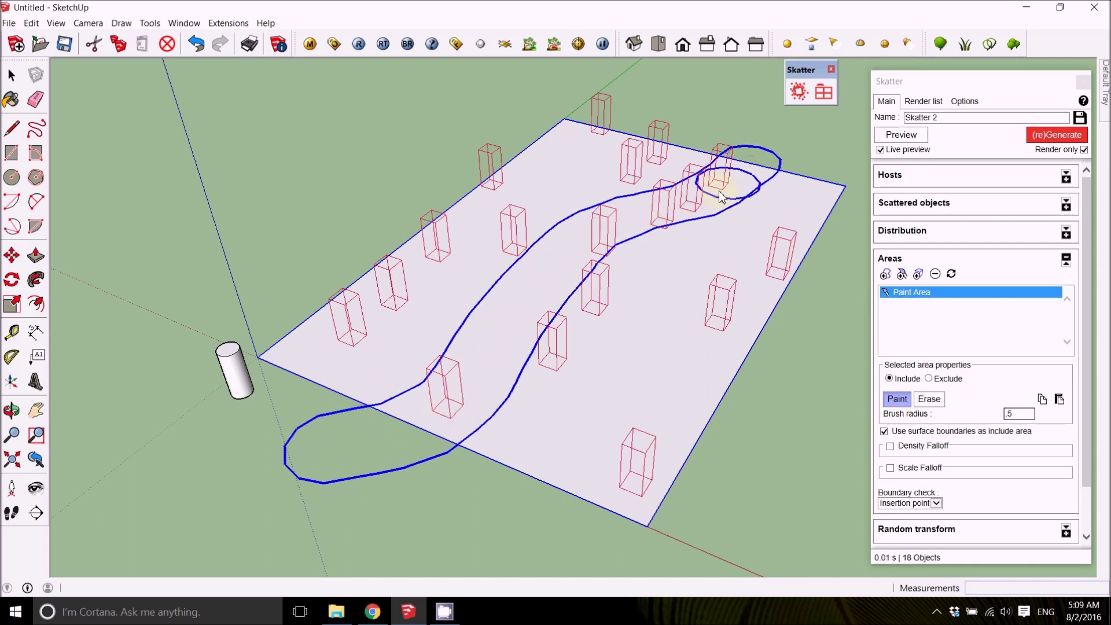
pyautogui.click(929, 380)
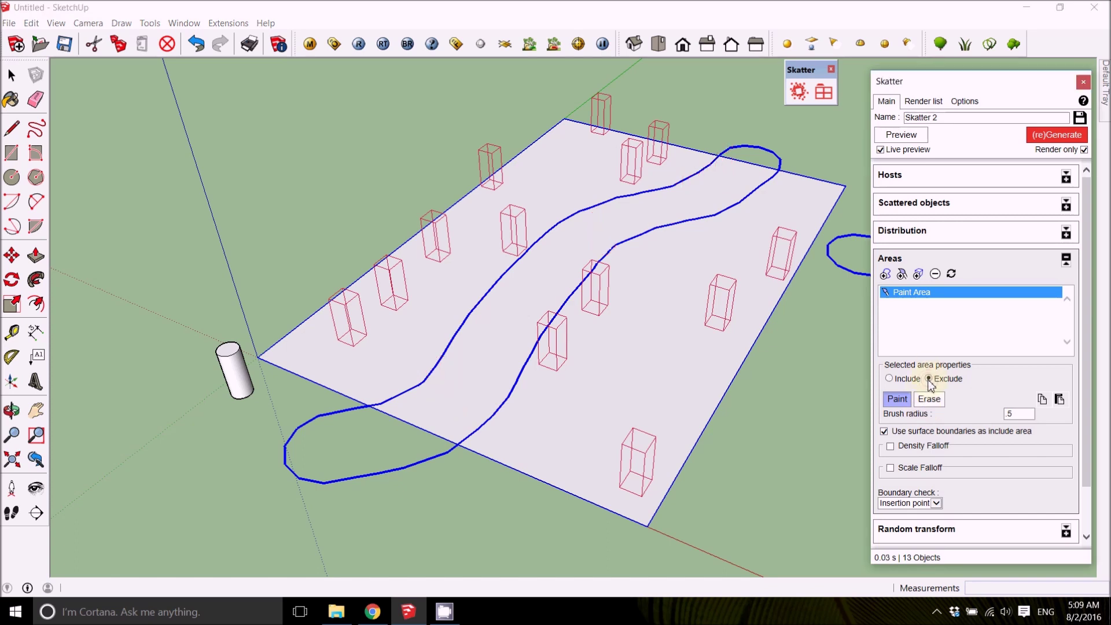
pyautogui.click(422, 439)
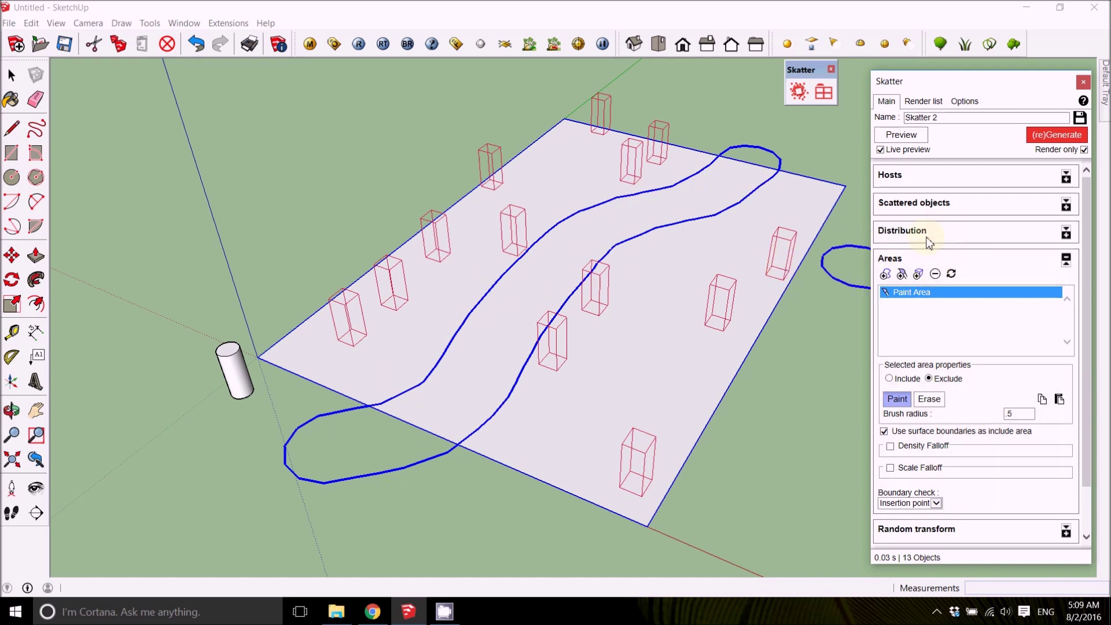
# Step: Set Spacing X of the distribution to .3 to scatter the cylinders more densely around the strip
pyautogui.click(928, 239)
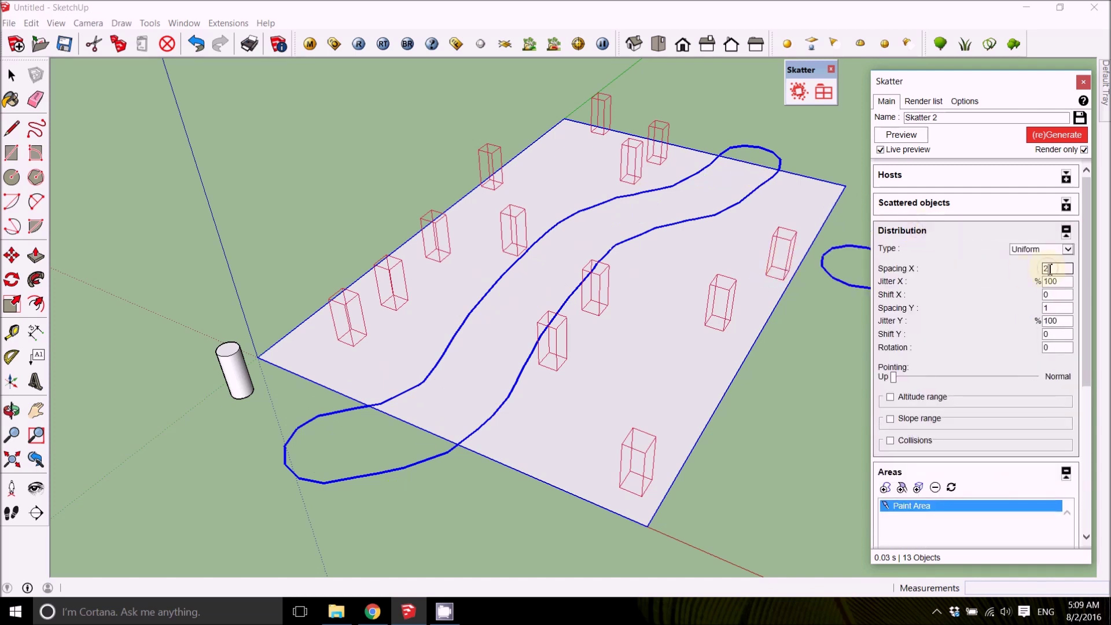
pyautogui.press('Return')
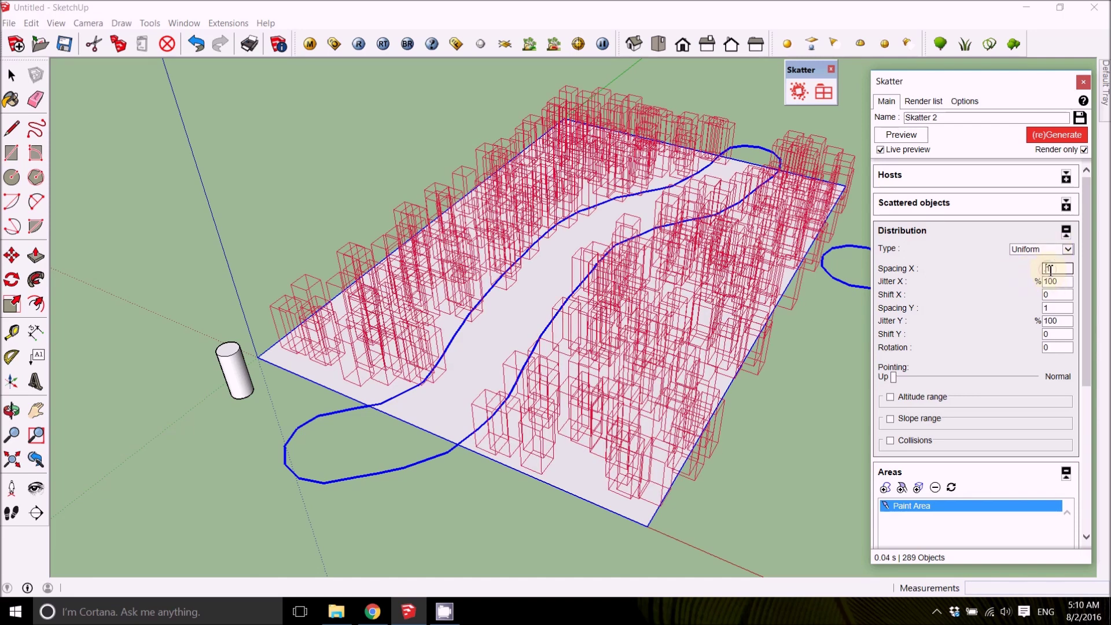
pyautogui.press('Return')
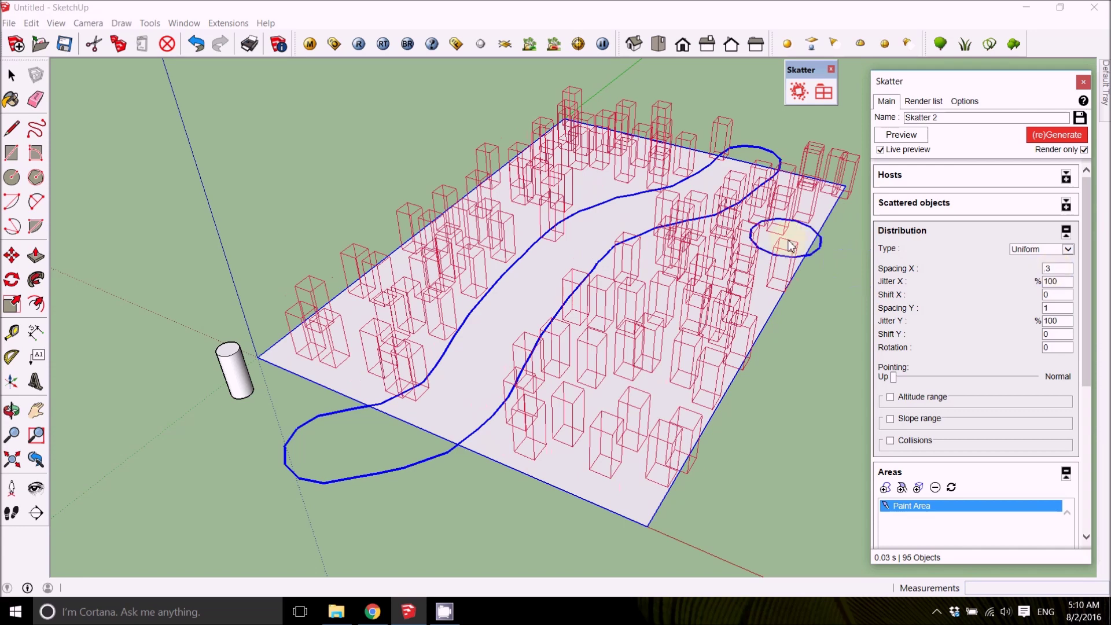
pyautogui.moveTo(772, 276); pyautogui.dragTo(720, 287, button='middle')
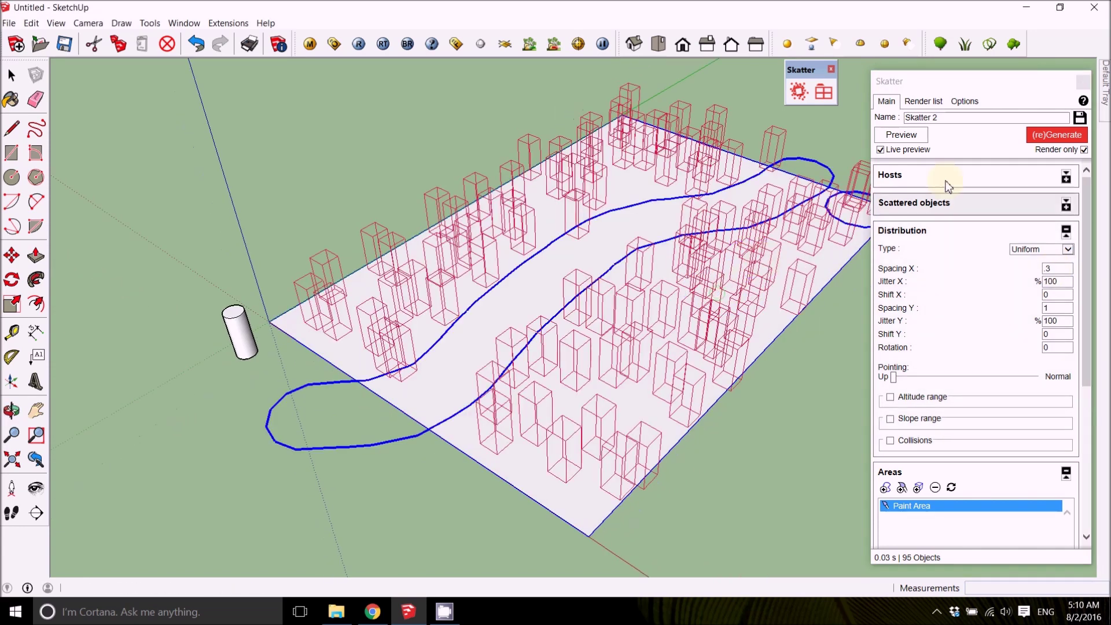
# Step: Generate the cylinder scatter as render-only objects and frame the whole surface in view
pyautogui.click(1057, 134)
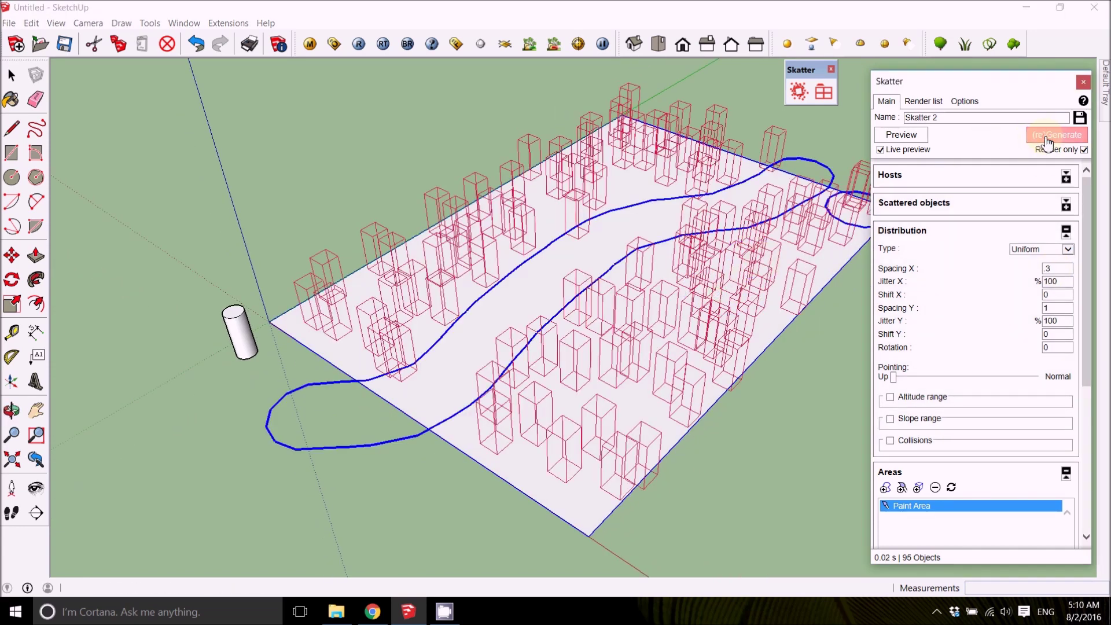
pyautogui.click(598, 264)
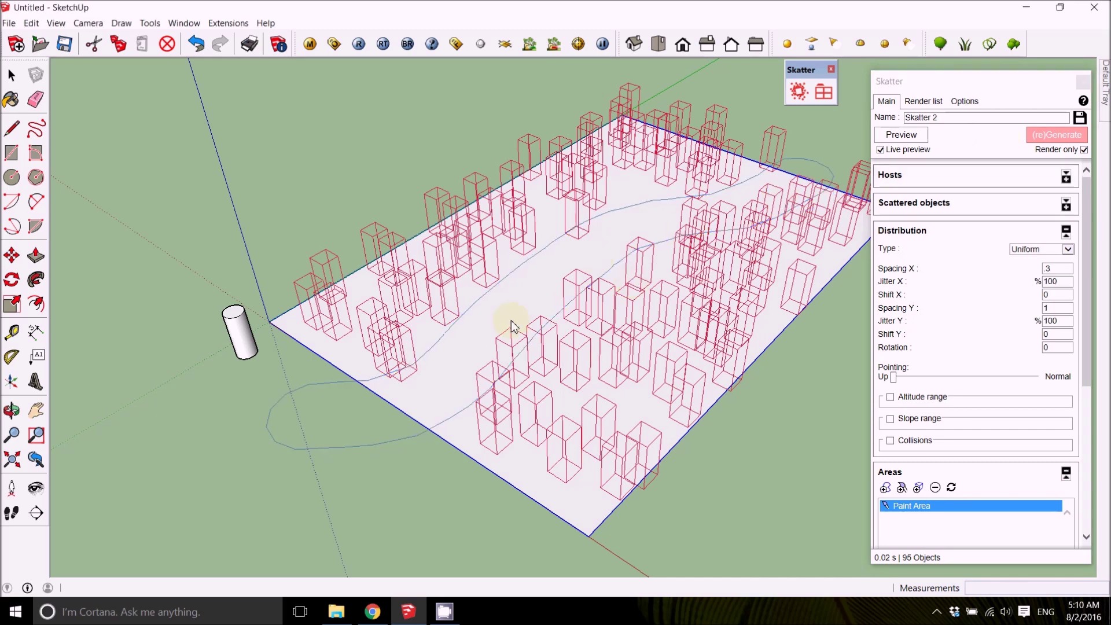
pyautogui.moveTo(533, 328); pyautogui.dragTo(610, 317, button='middle')
pyautogui.scroll(-1, 602, 320)
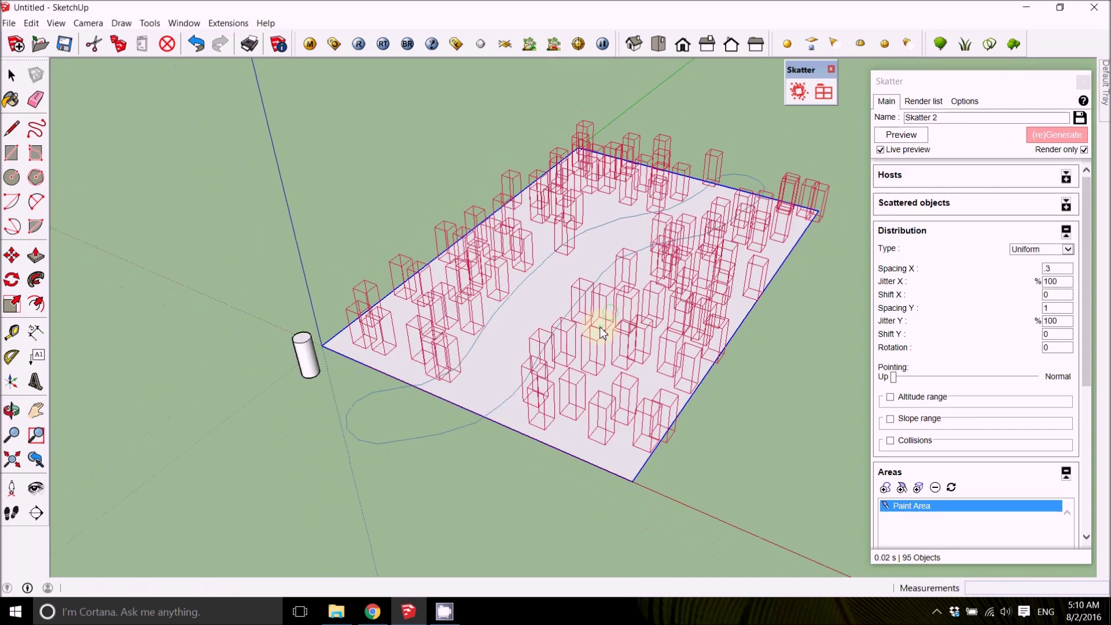
# Step: Render the scattered cylinders with V-Ray and close the frame buffer and progress windows
pyautogui.click(358, 49)
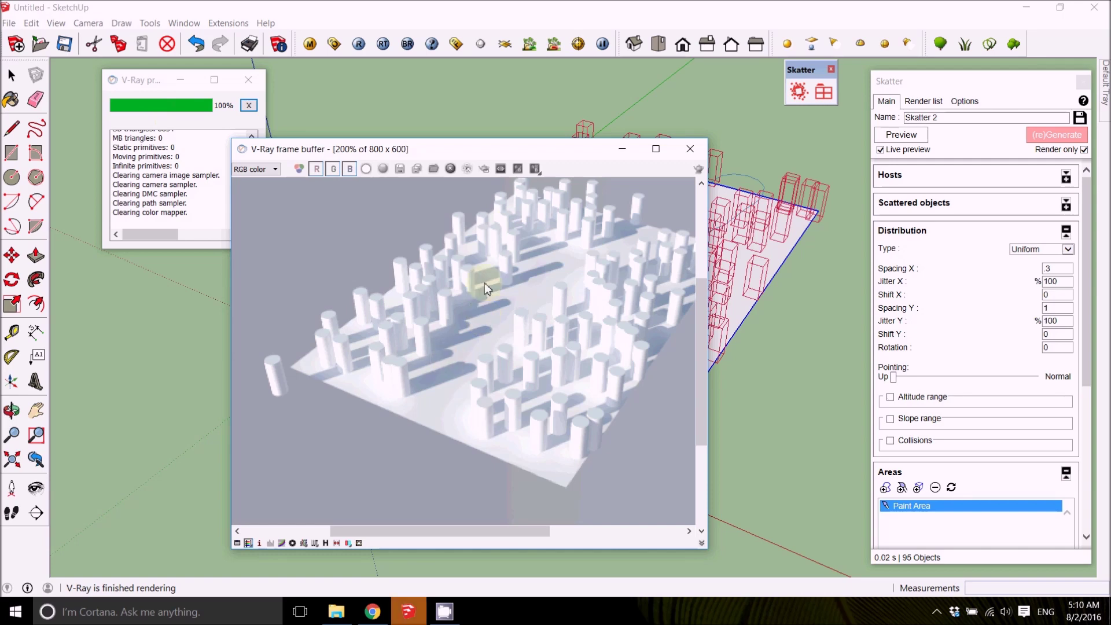
pyautogui.click(689, 152)
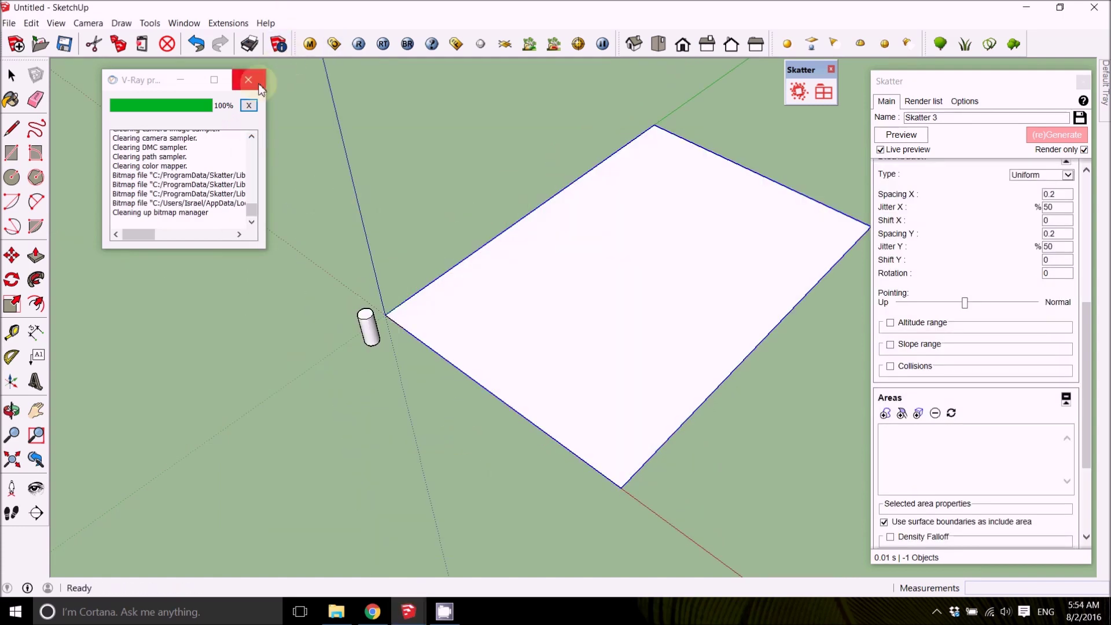
pyautogui.click(259, 88)
# Step: Load the Medium Grass 01 (large) preset from the Skatter library as render-only proxies
pyautogui.moveTo(421, 172); pyautogui.dragTo(615, 220, button='middle')
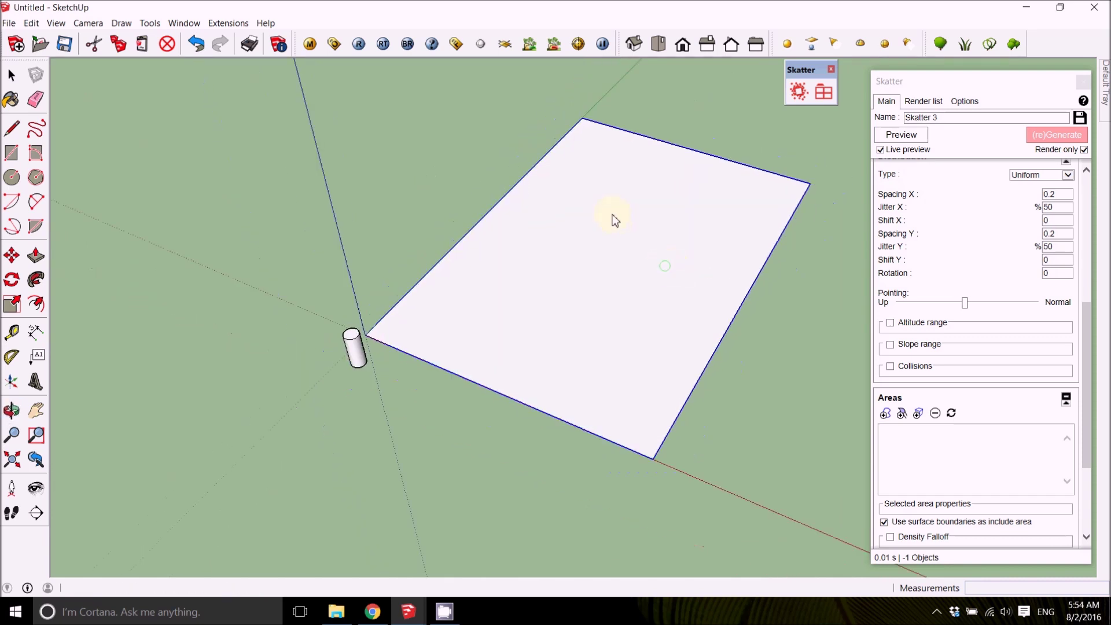
pyautogui.click(824, 92)
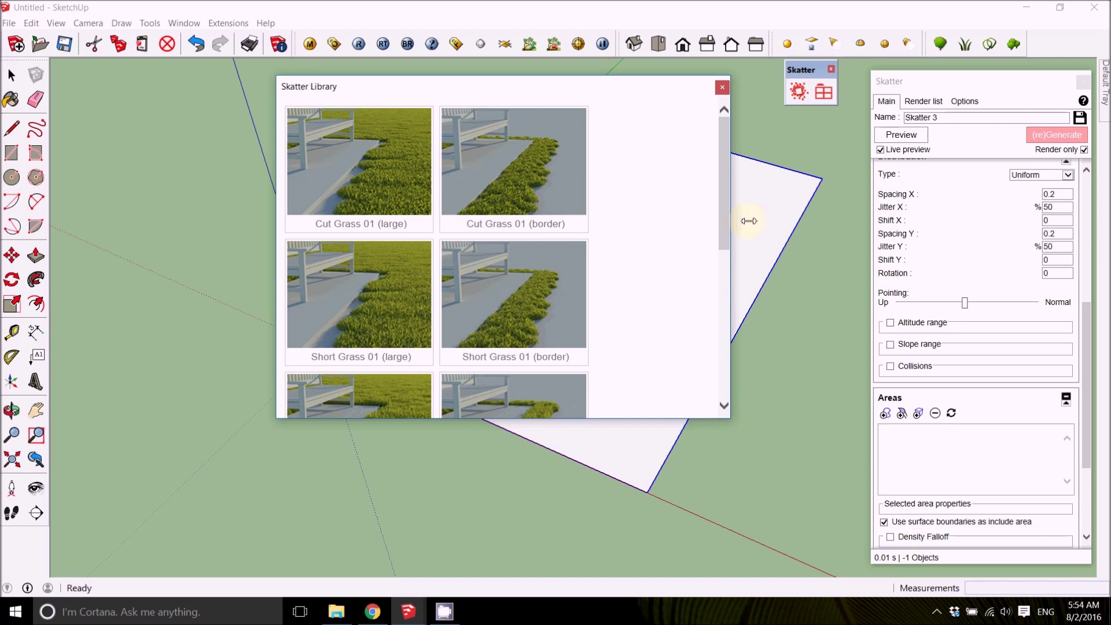
pyautogui.scroll(-4, 732, 272)
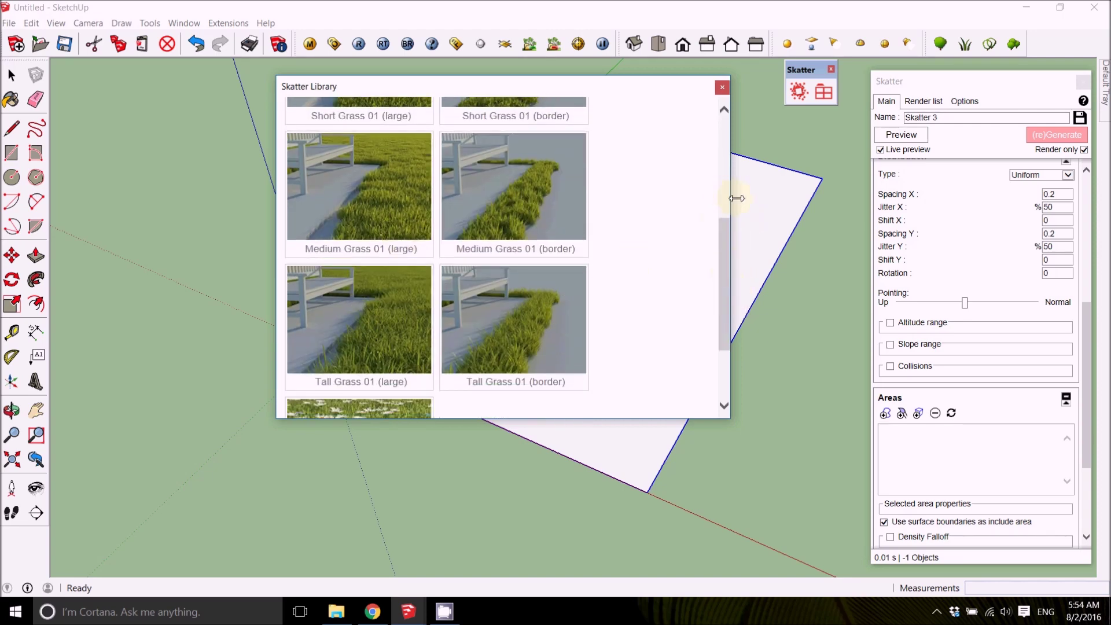
pyautogui.moveTo(736, 198); pyautogui.dragTo(762, 198)
pyautogui.click(397, 199)
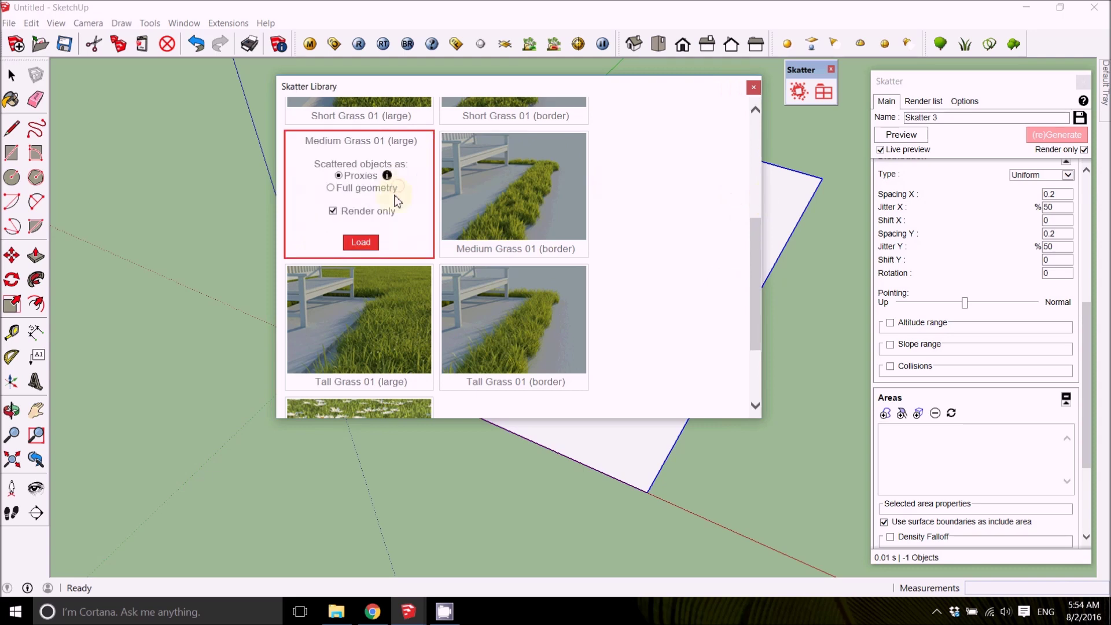
pyautogui.click(378, 247)
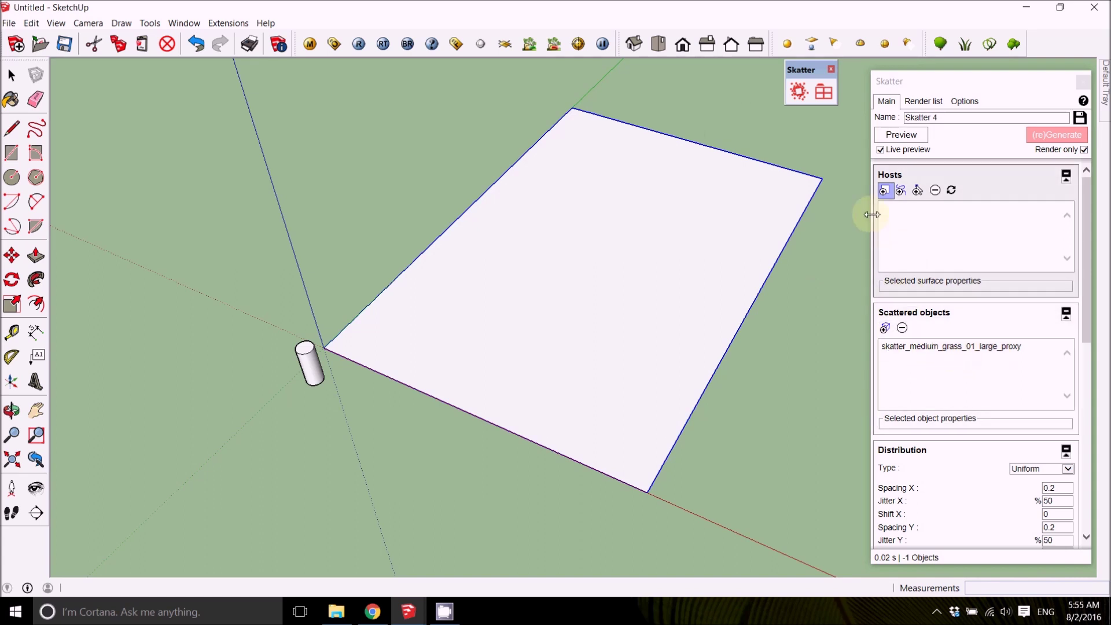
# Step: Set the large rectangular surface as the host and generate the medium grass scatter on it
pyautogui.click(885, 190)
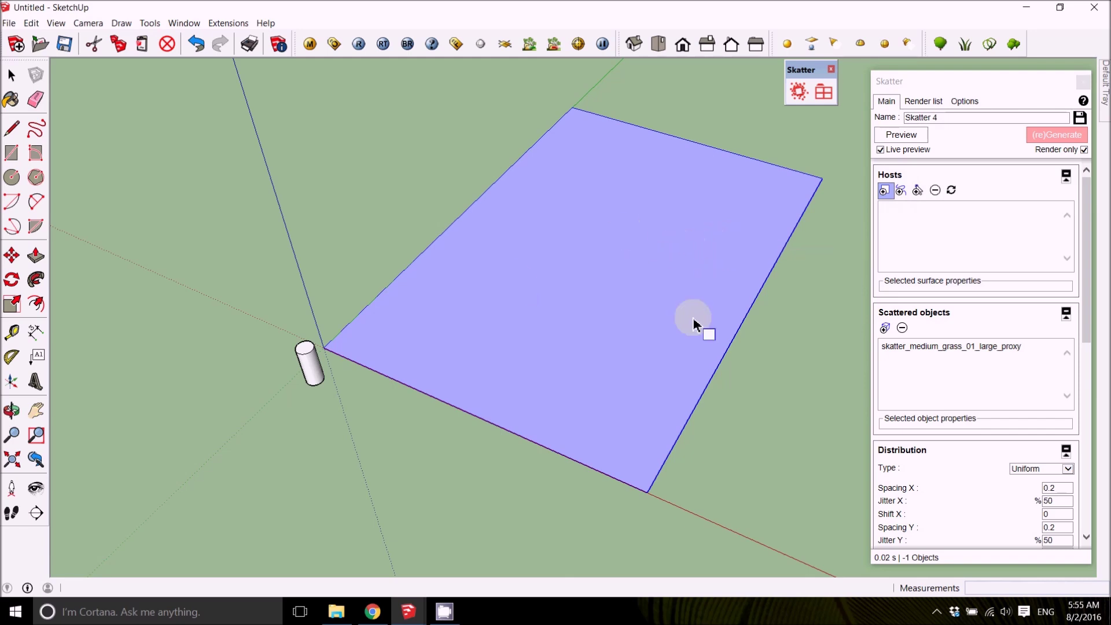
pyautogui.click(609, 258)
pyautogui.moveTo(673, 325); pyautogui.dragTo(726, 384, button='middle')
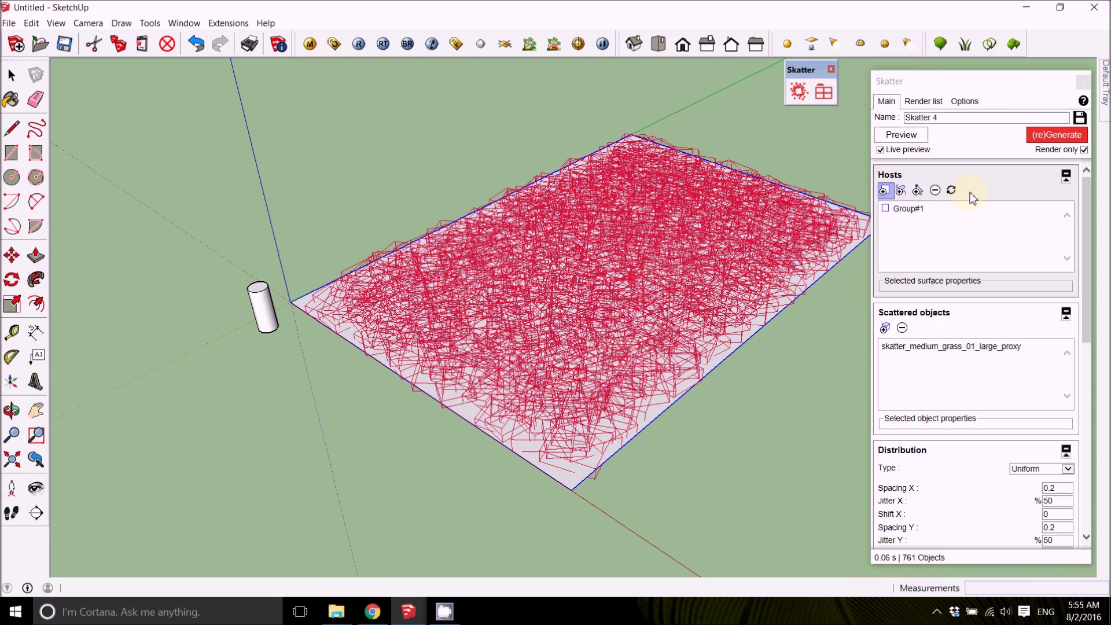
pyautogui.click(1051, 139)
pyautogui.moveTo(652, 218); pyautogui.dragTo(630, 236, button='middle')
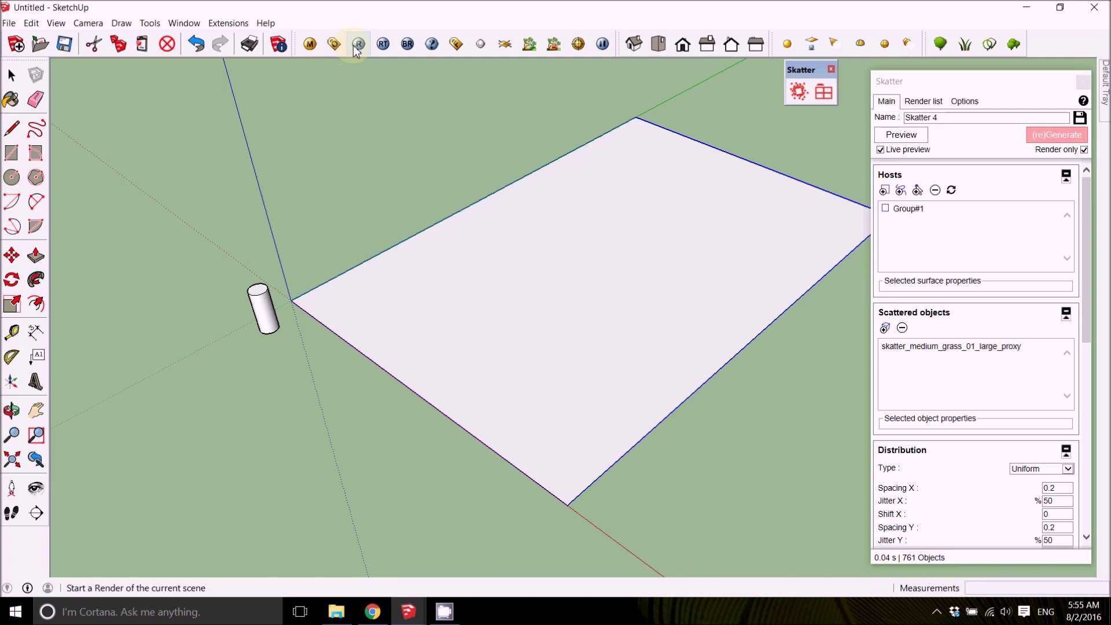
pyautogui.moveTo(602, 310); pyautogui.dragTo(602, 353, button='middle')
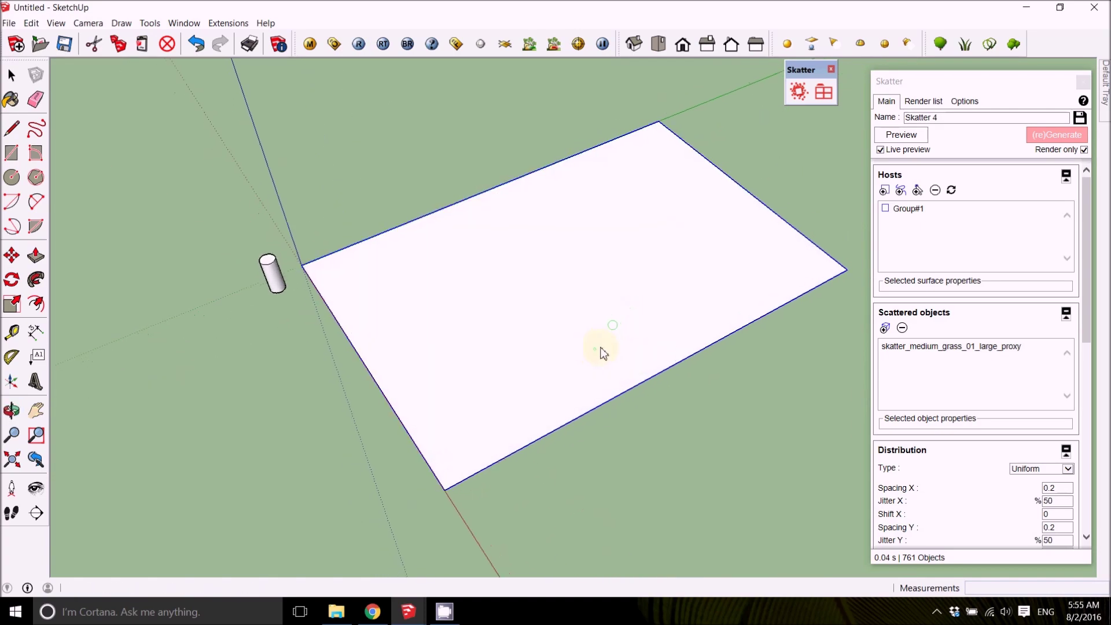
# Step: Add an Exclude paint area with brush radius .5 and paint a winding strip lengthwise across the grass surface
pyautogui.click(887, 174)
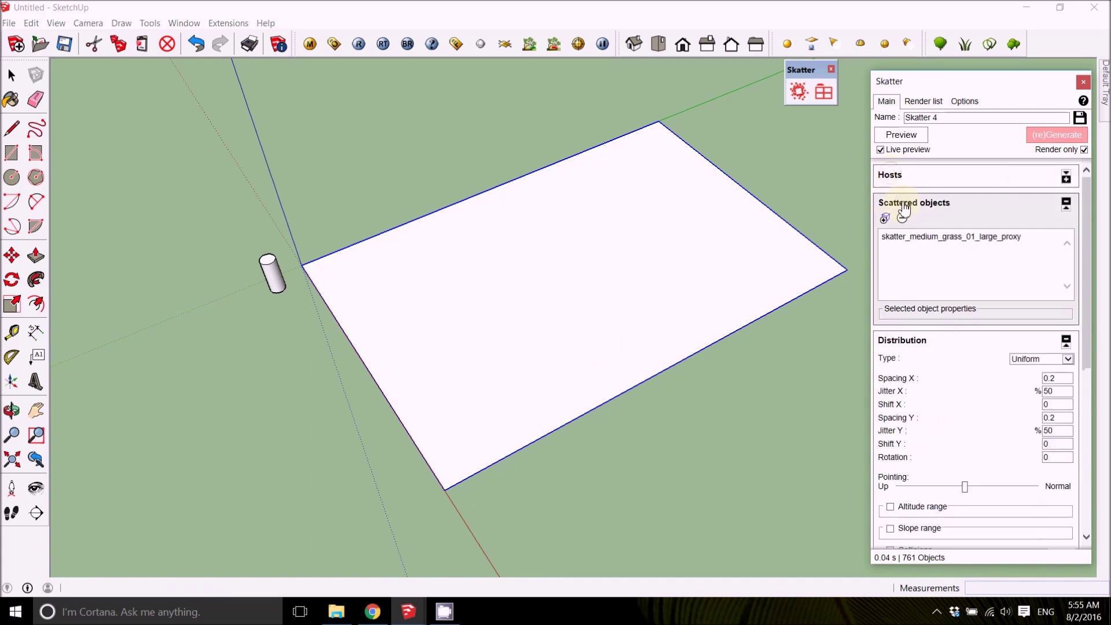
pyautogui.click(906, 206)
pyautogui.click(909, 231)
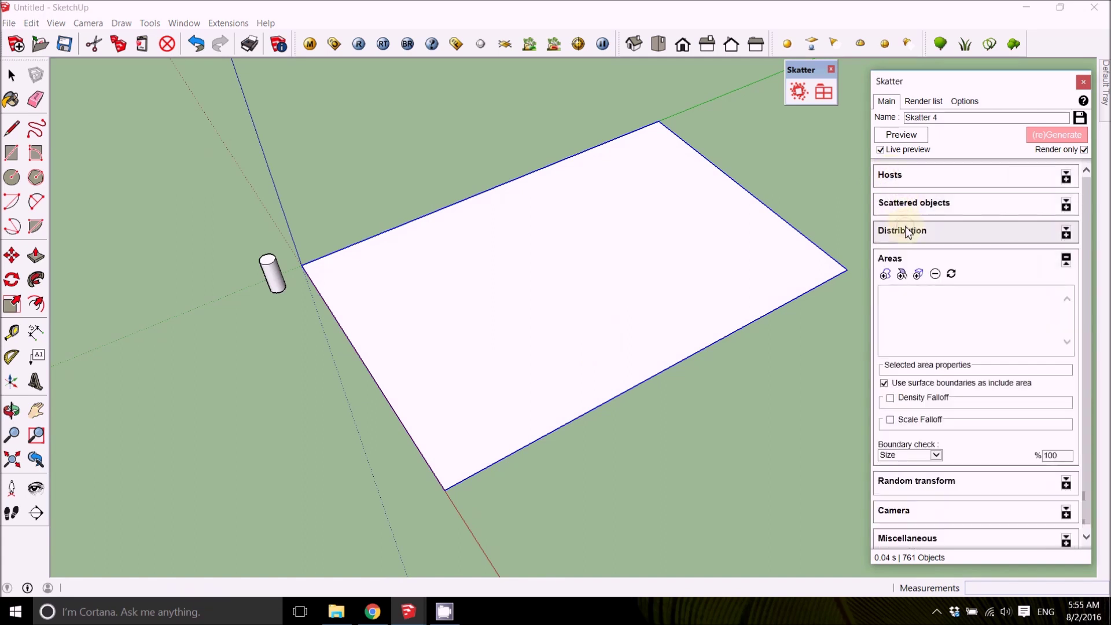
pyautogui.click(903, 277)
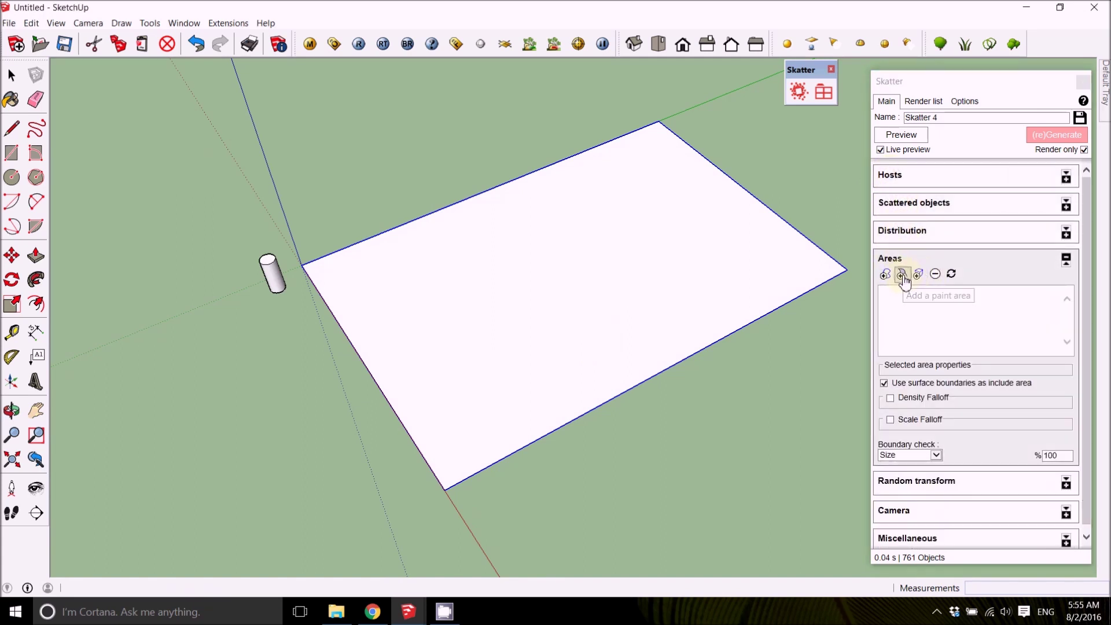
pyautogui.moveTo(1012, 417); pyautogui.dragTo(995, 416)
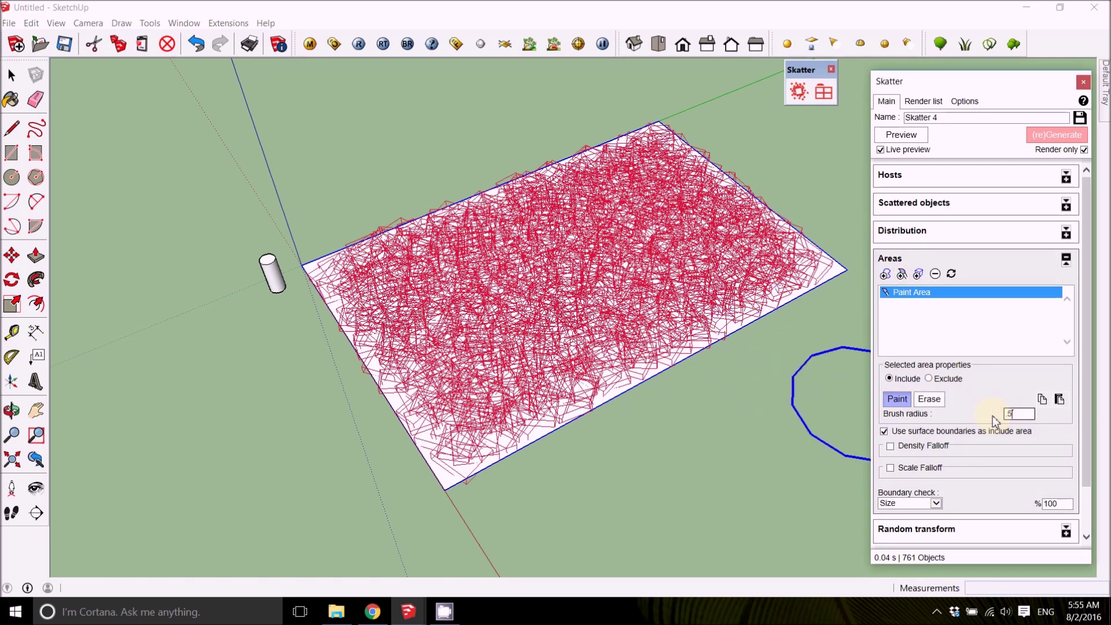
pyautogui.press('Return')
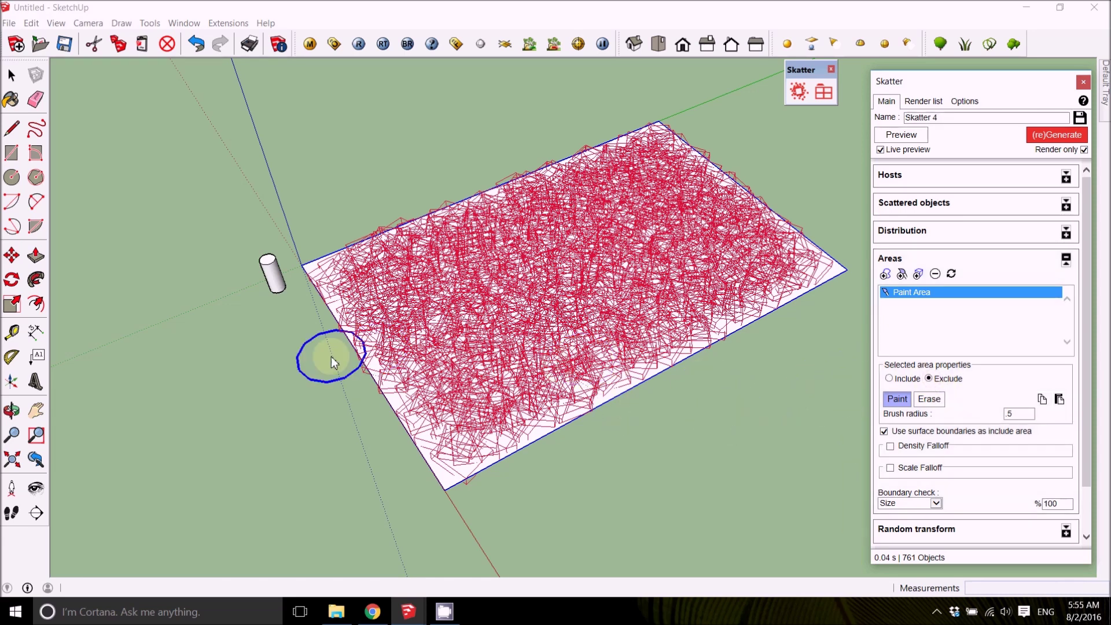
pyautogui.moveTo(313, 364)
pyautogui.mouseDown()
pyautogui.moveTo(450, 348)
pyautogui.moveTo(531, 293)
pyautogui.moveTo(698, 231)
pyautogui.moveTo(724, 178)
pyautogui.moveTo(747, 158)
pyautogui.mouseUp()
pyautogui.moveTo(533, 286)
pyautogui.mouseDown(button='middle')
pyautogui.moveTo(613, 313)
pyautogui.moveTo(488, 364)
pyautogui.moveTo(561, 297)
pyautogui.mouseUp(button='middle')
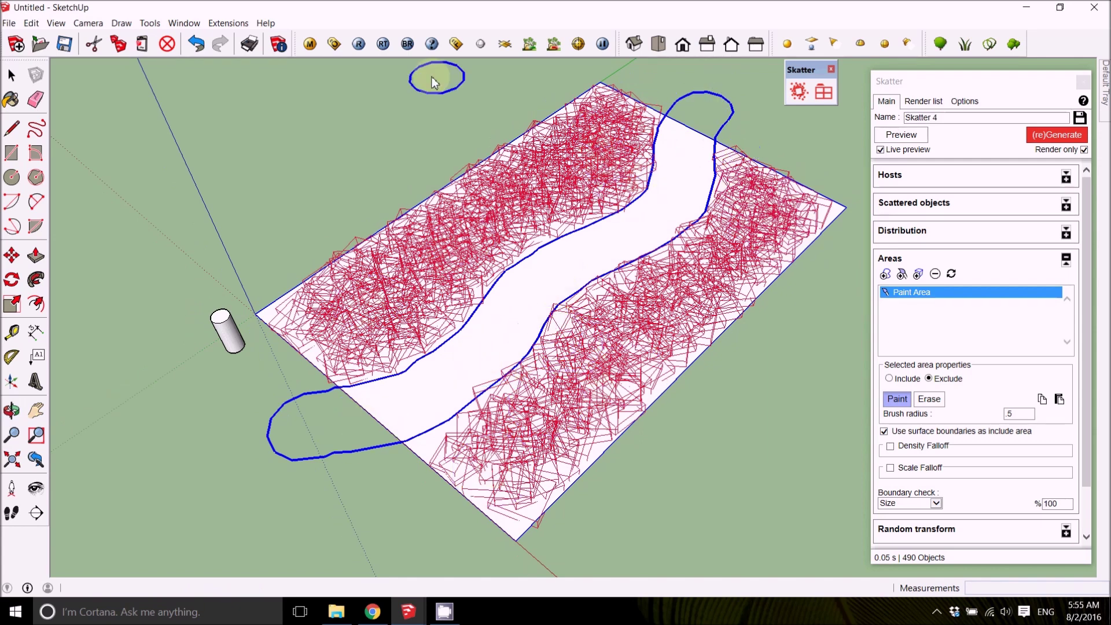
# Step: Regenerate the grass scatter with the excluded strip and restart the V-Ray render, inspecting the grass edges in the frame buffer
pyautogui.click(360, 45)
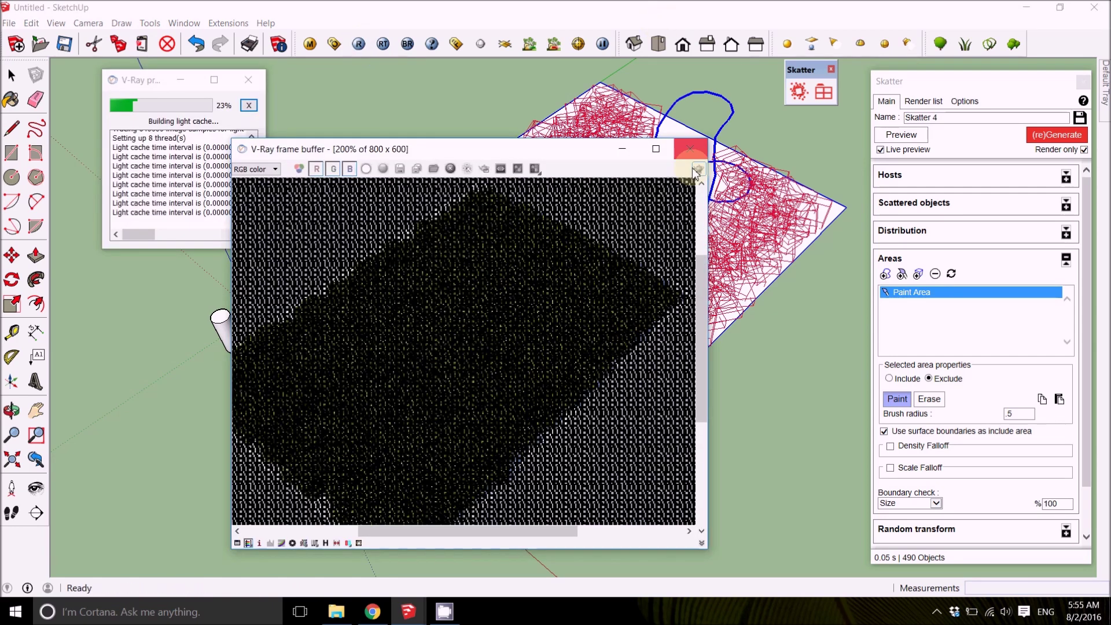
pyautogui.click(689, 150)
pyautogui.click(1039, 137)
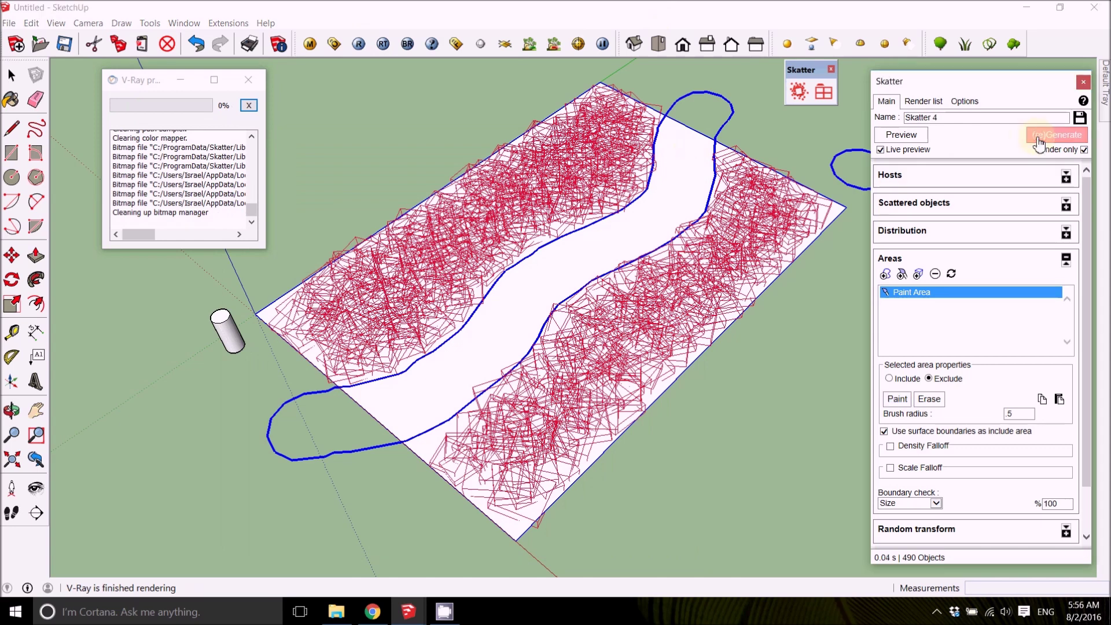
pyautogui.click(360, 45)
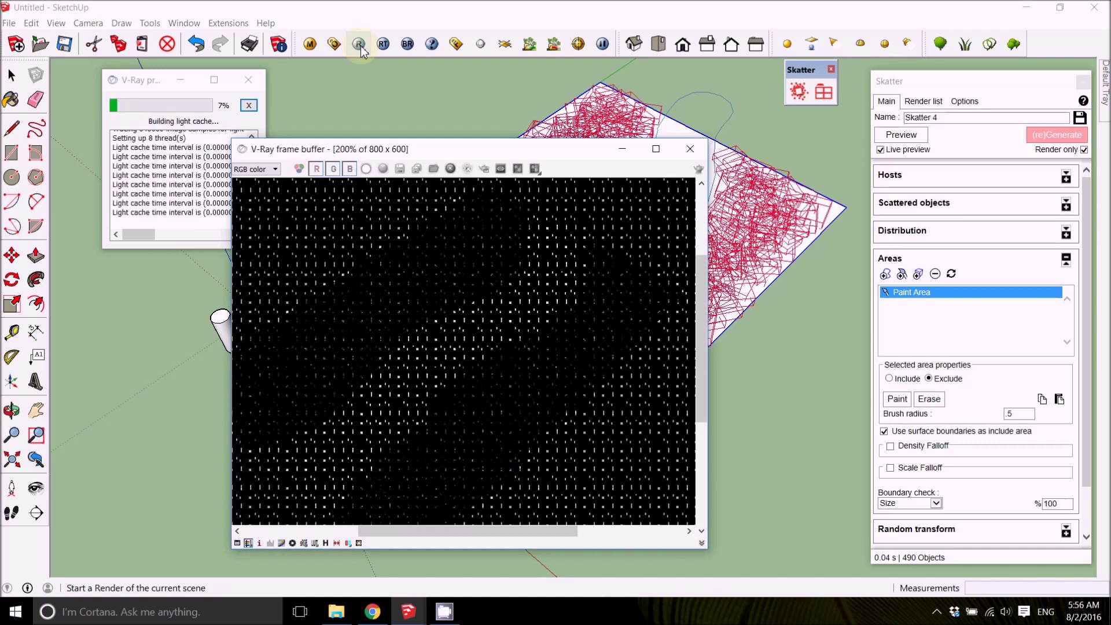
pyautogui.scroll(-1, 551, 262)
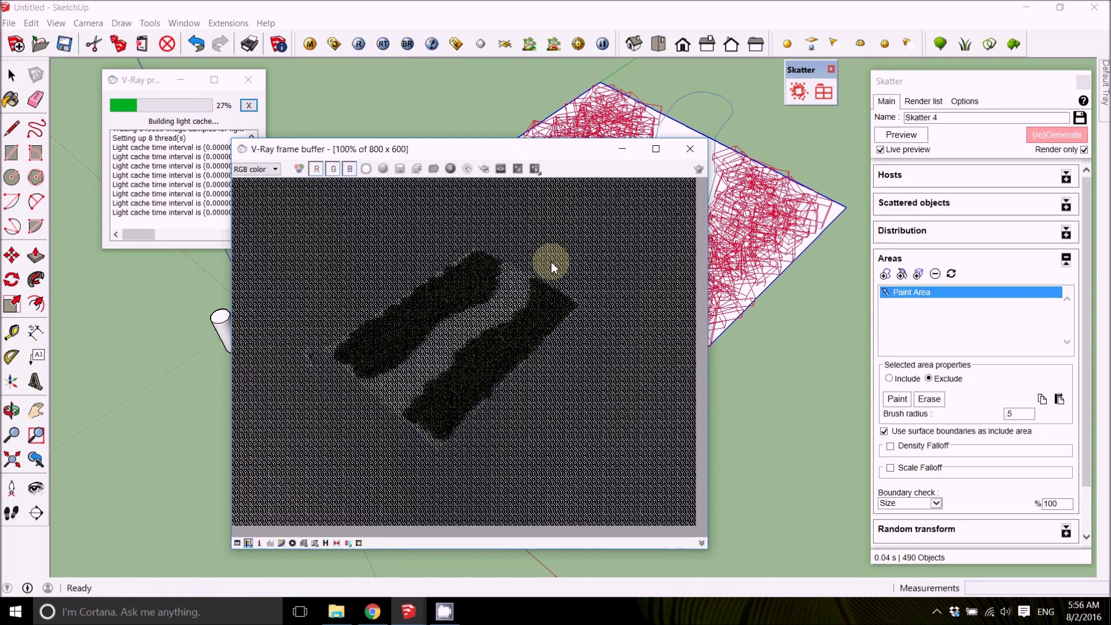
pyautogui.scroll(1, 412, 349)
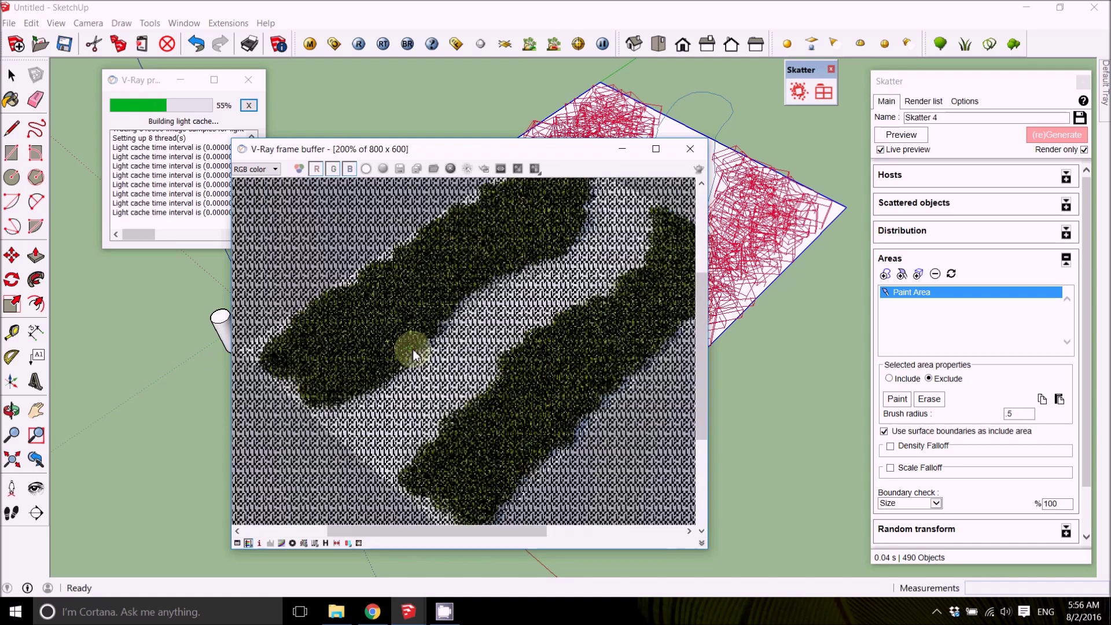
pyautogui.scroll(-1, 414, 349)
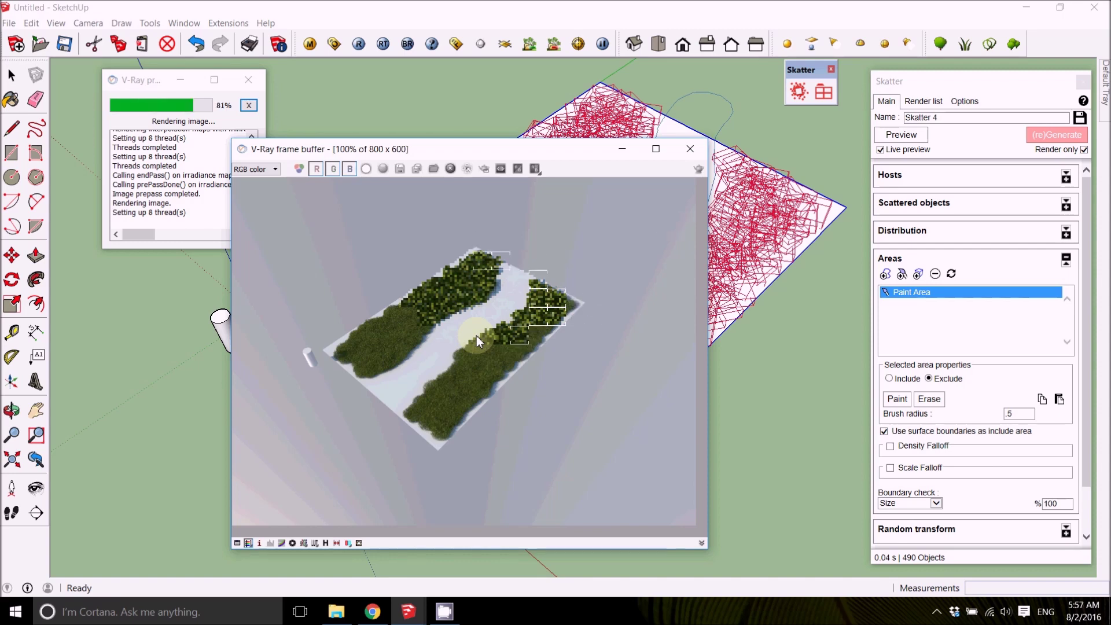
pyautogui.scroll(1, 493, 381)
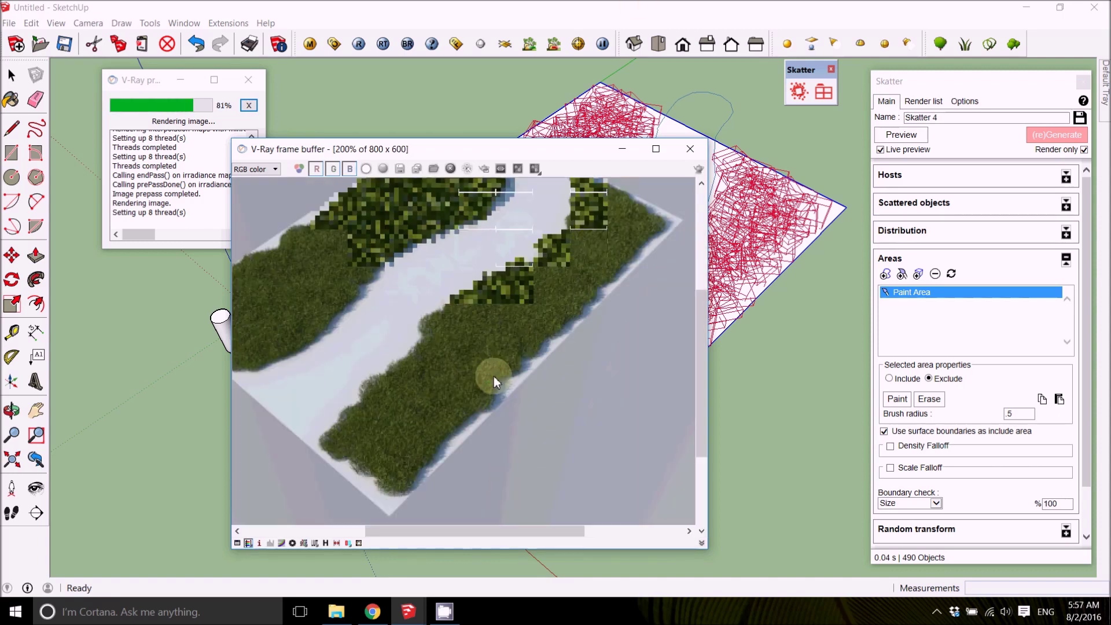